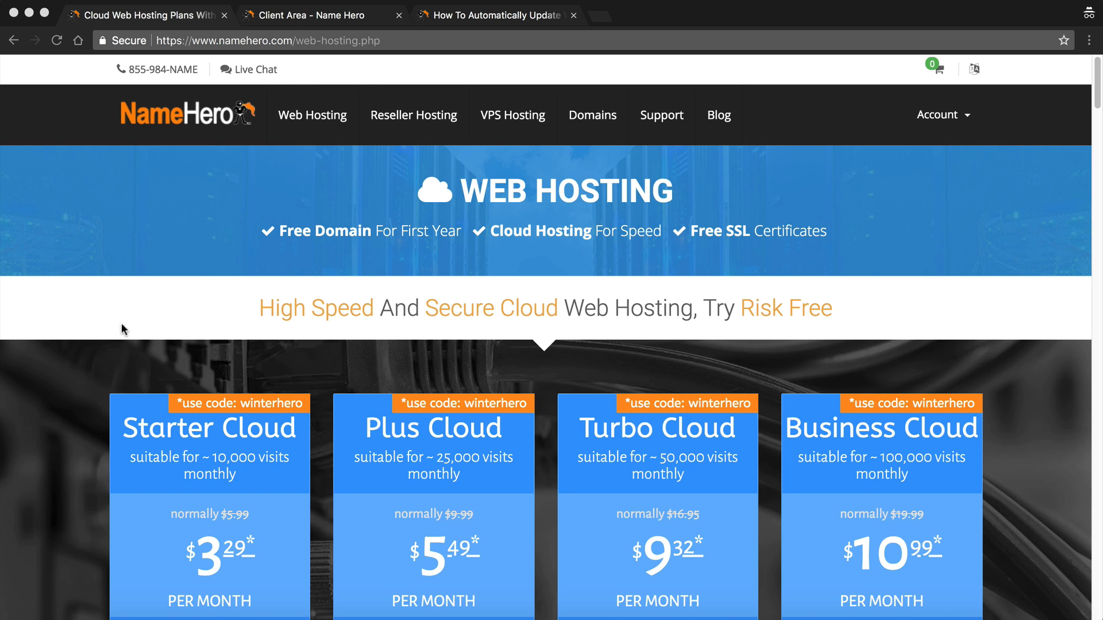
- Open the article on automatically updating WordPress and read its Softaculous and manual auto-update sections
click(545, 14)
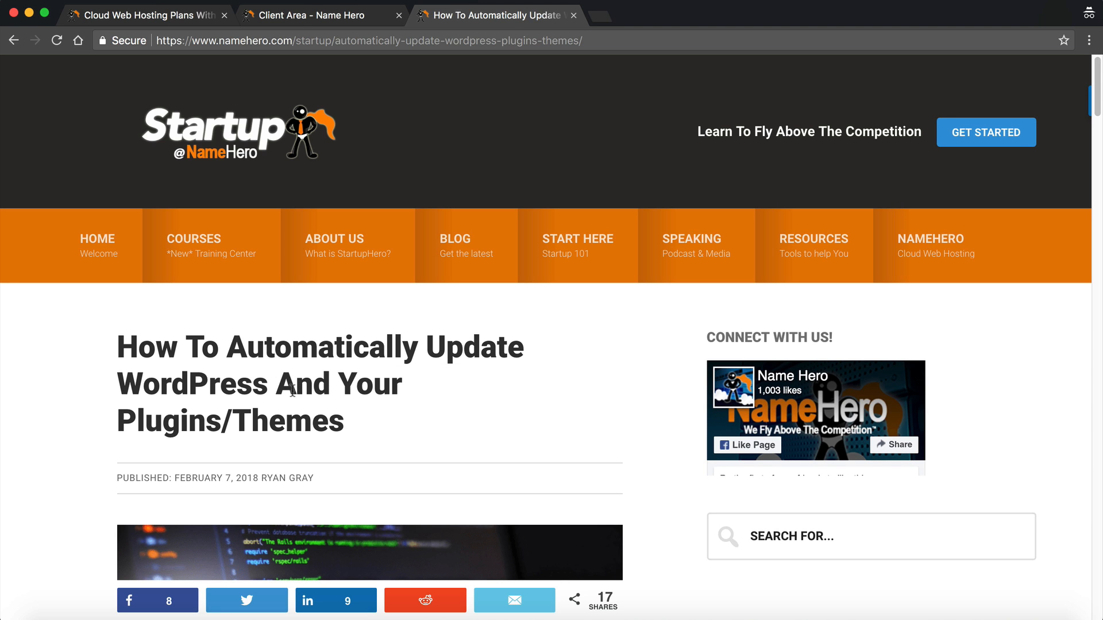
scroll(285, 386, down, 1)
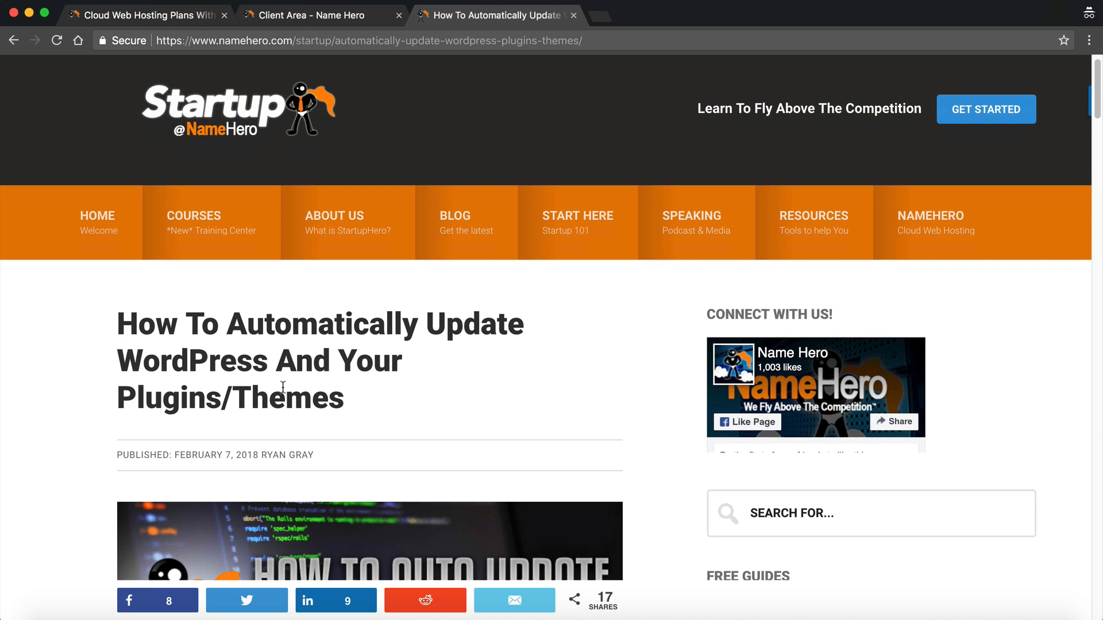
scroll(284, 386, down, 10)
scroll(288, 387, down, 2)
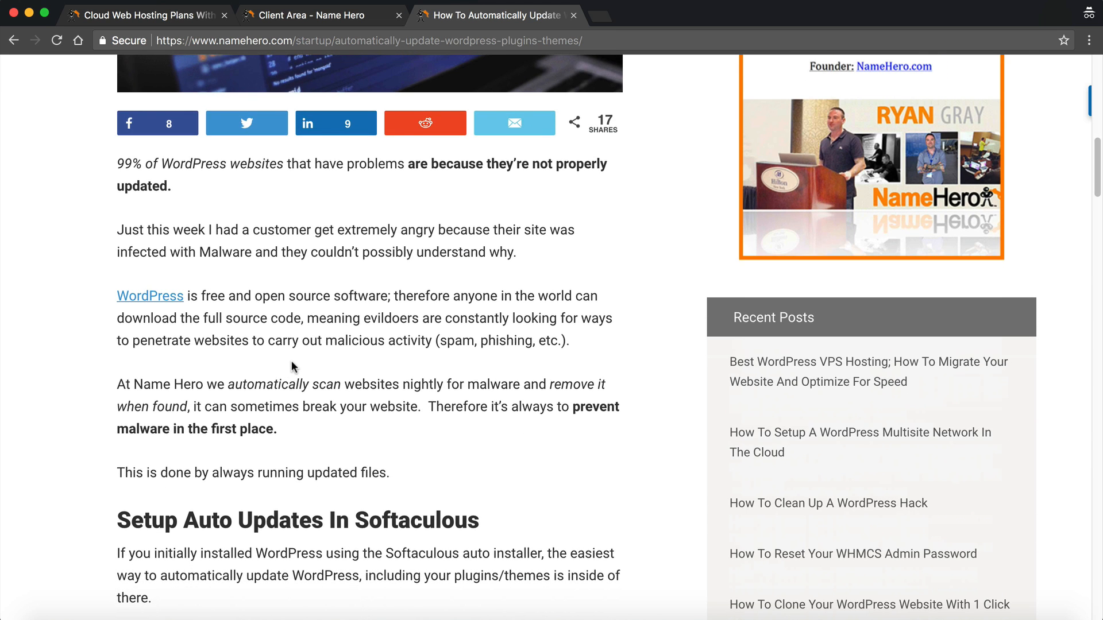
scroll(291, 360, down, 8)
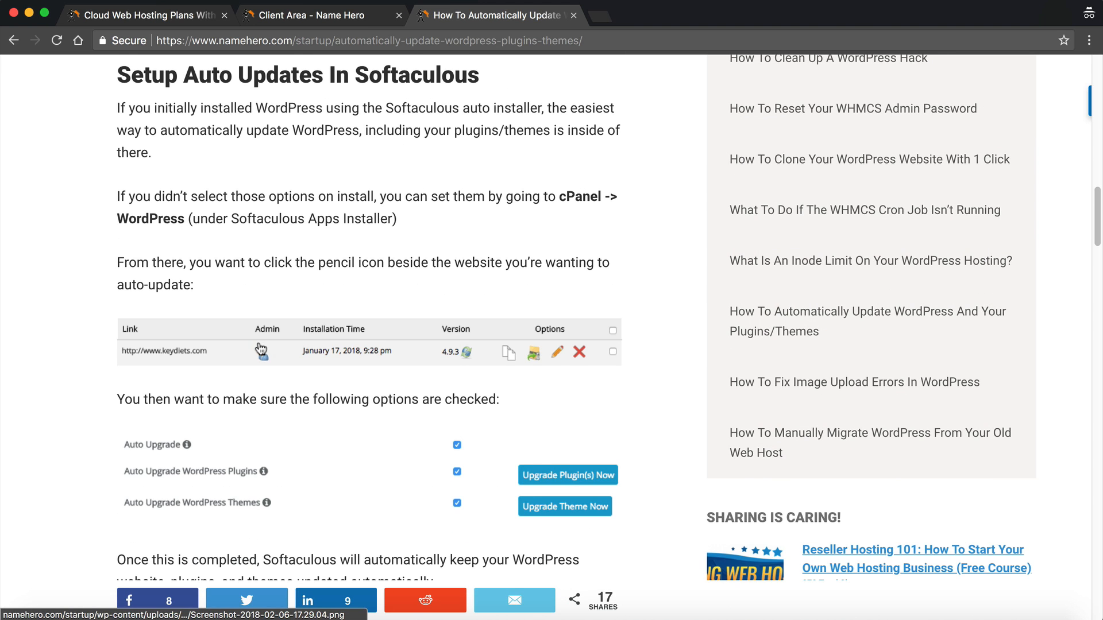
scroll(257, 343, up, 1)
scroll(256, 340, down, 1)
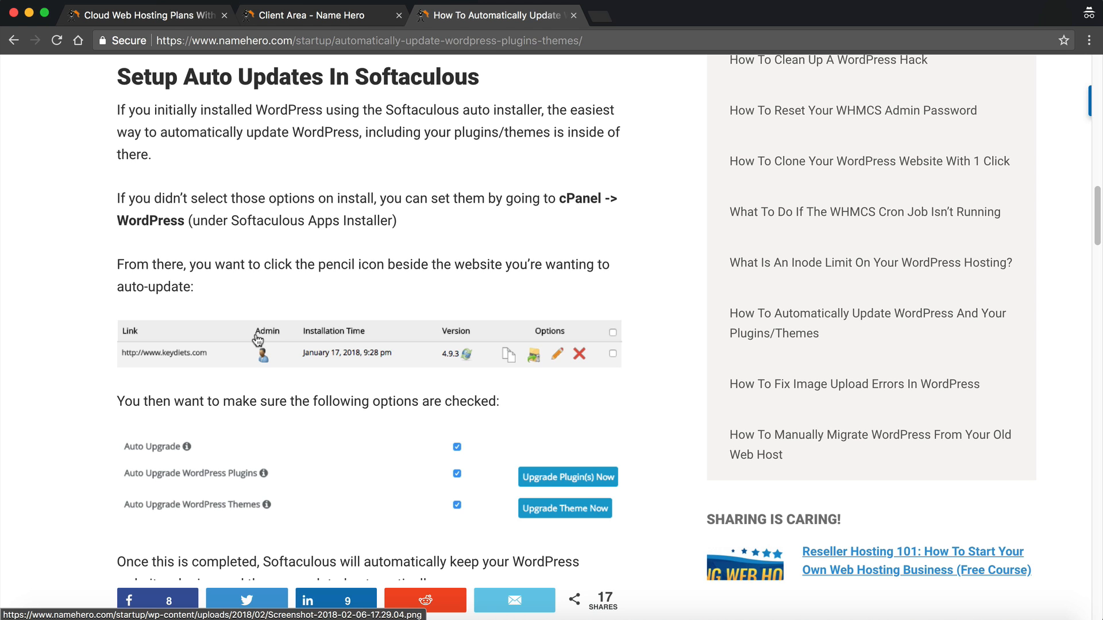
scroll(493, 349, down, 10)
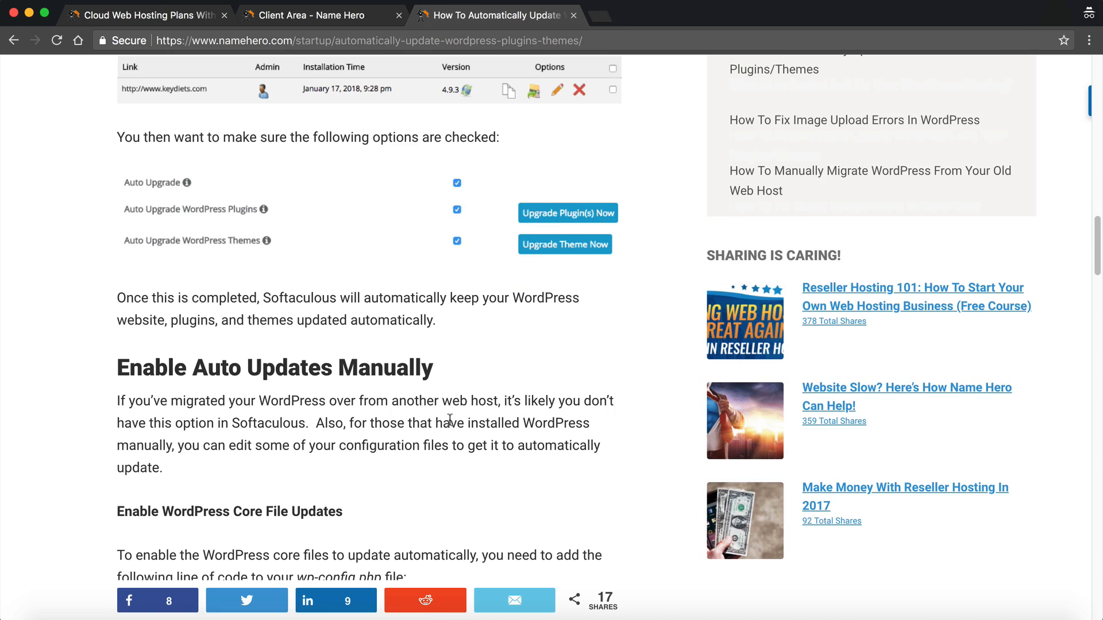
scroll(445, 417, down, 2)
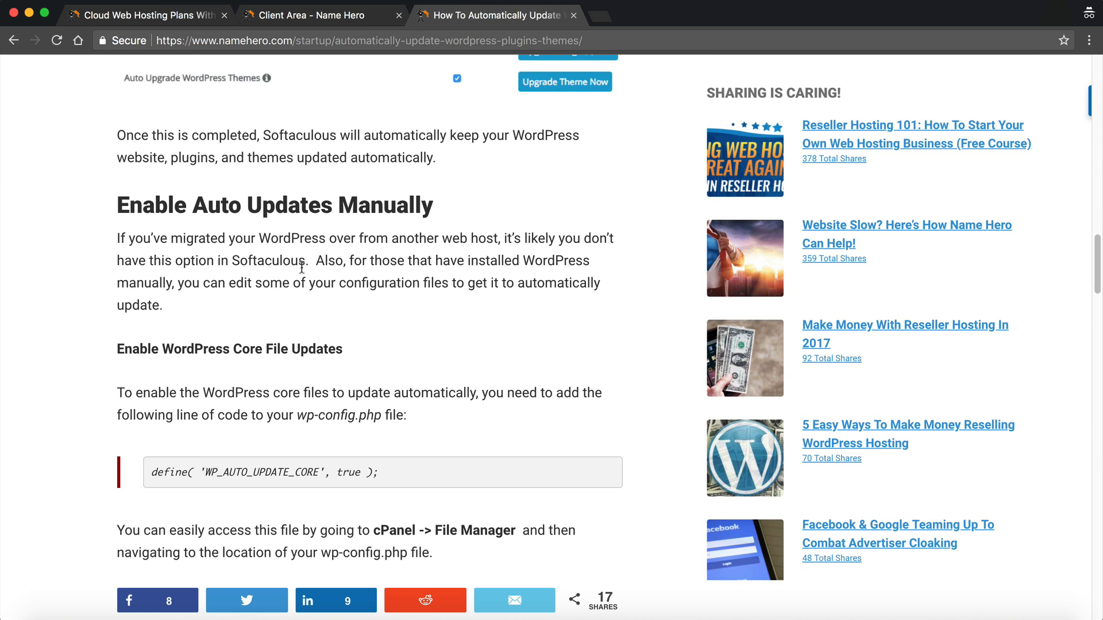
scroll(284, 276, down, 2)
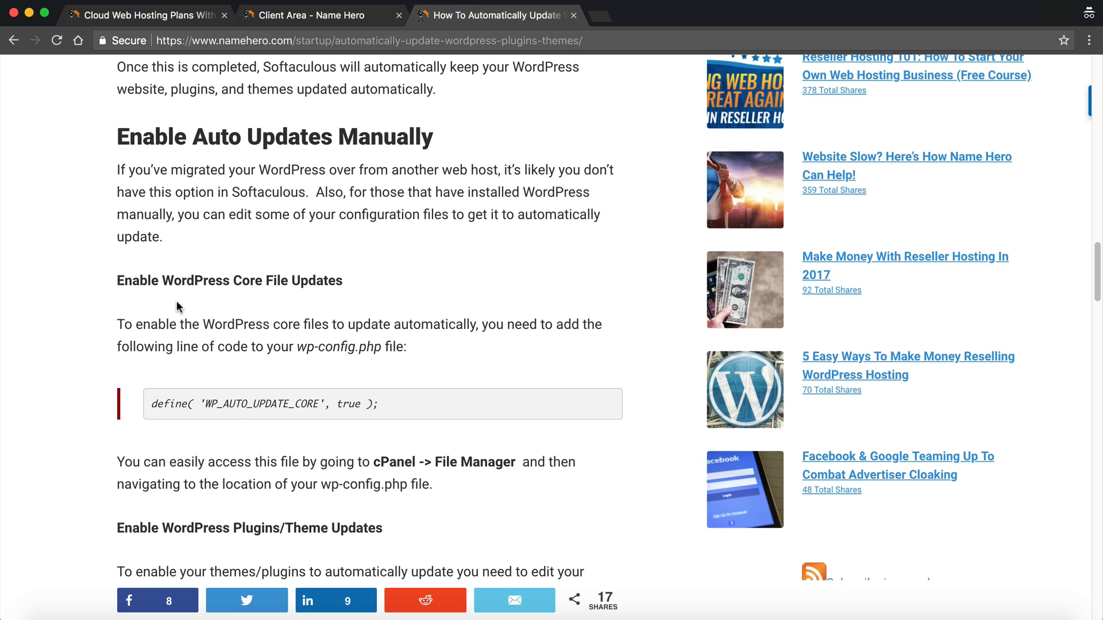
- Skim the article's plugin/theme code, rollback and video tutorial sections, and review its setup instructions again from the beginning
scroll(173, 305, down, 4)
scroll(217, 310, down, 20)
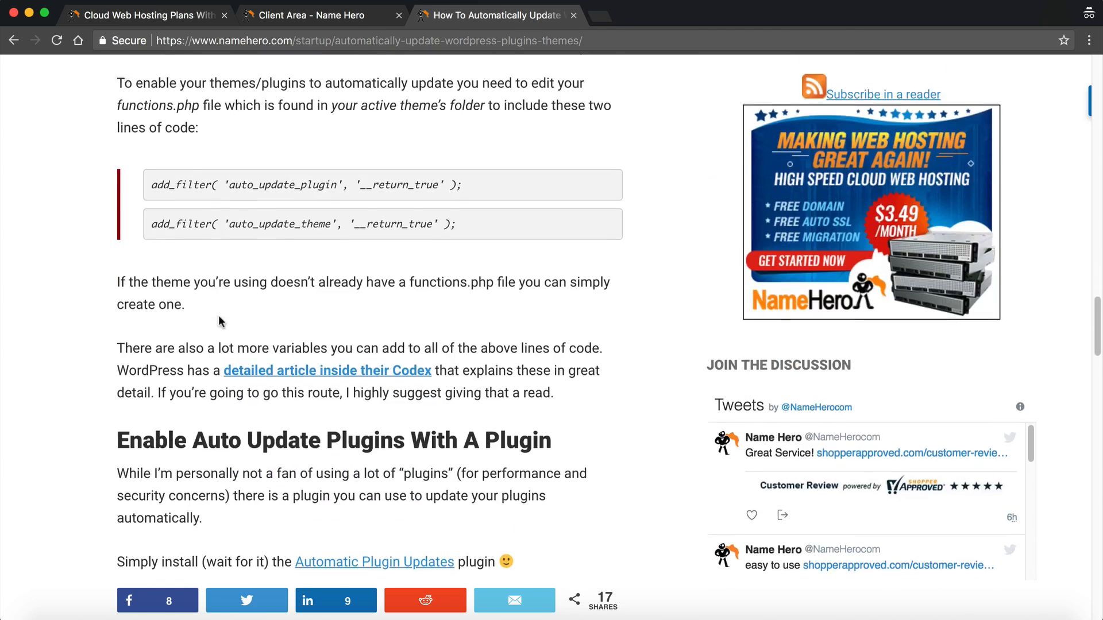
scroll(212, 326, down, 20)
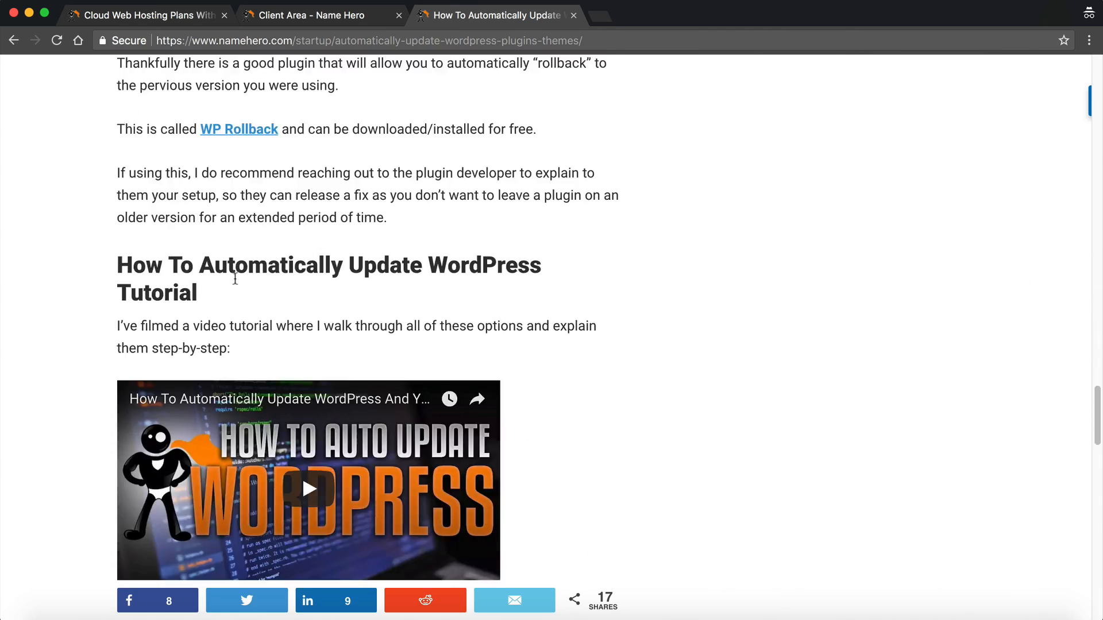
scroll(239, 281, down, 11)
scroll(230, 276, up, 20)
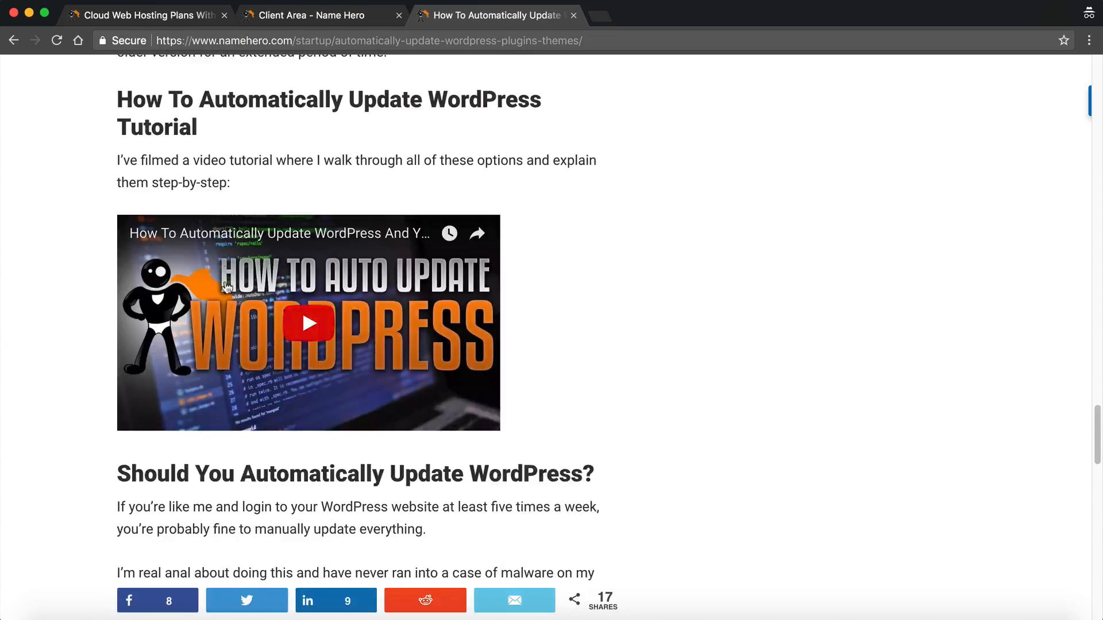
scroll(221, 356, up, 20)
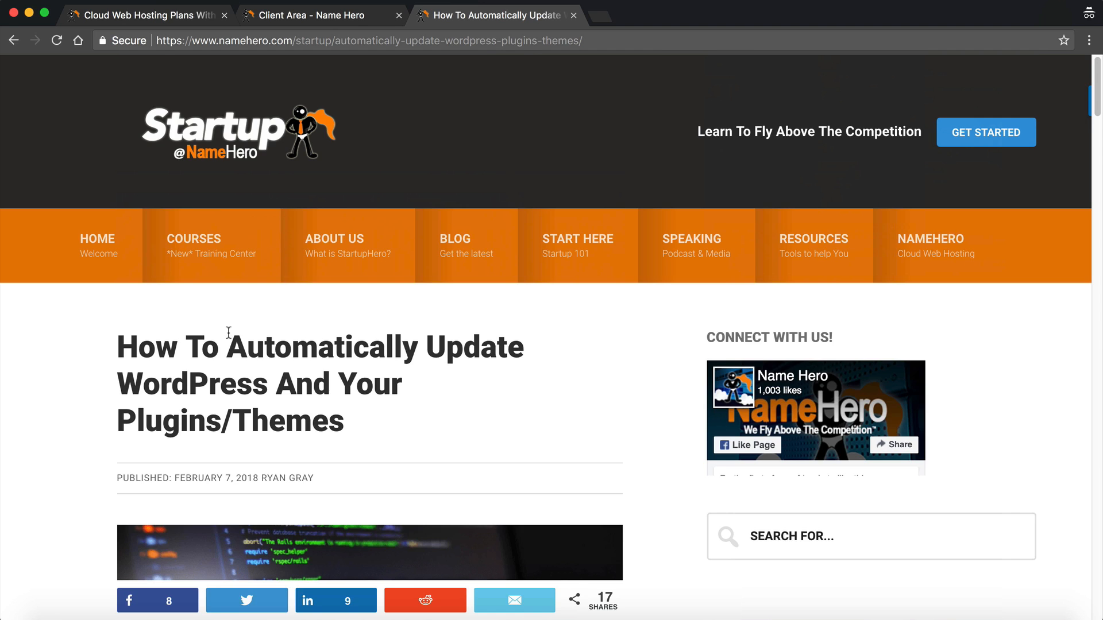
scroll(229, 333, down, 20)
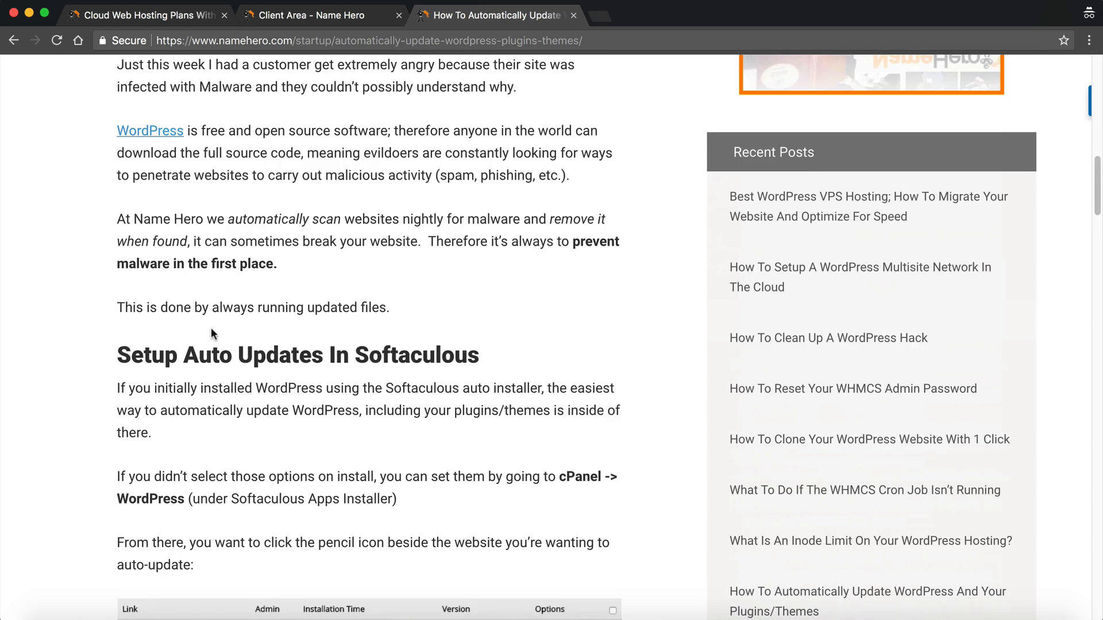
scroll(214, 326, down, 6)
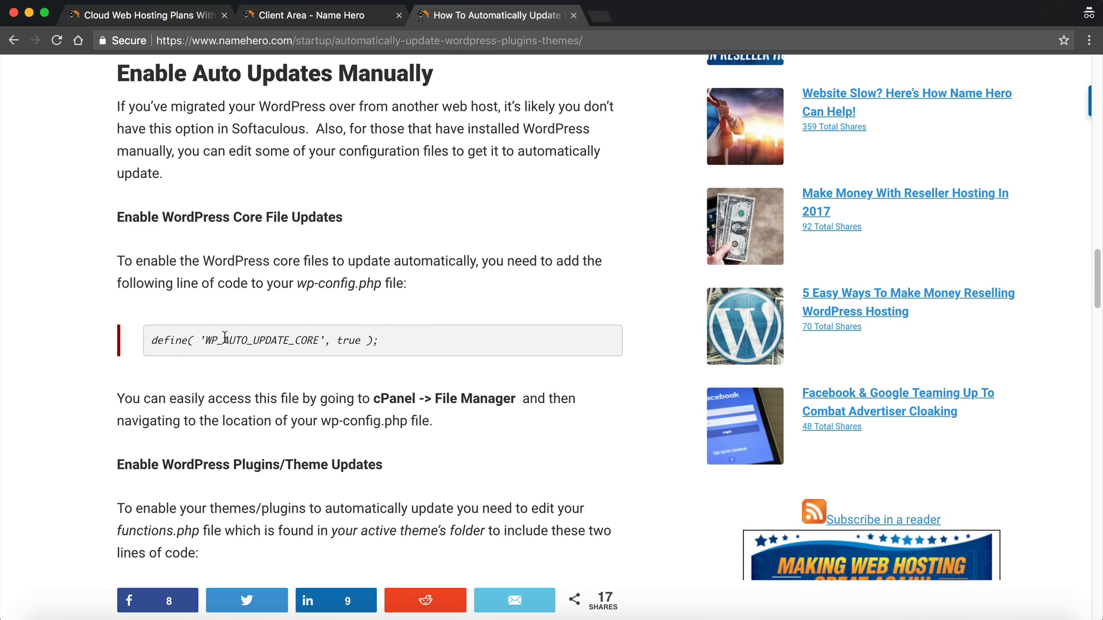
scroll(225, 336, up, 15)
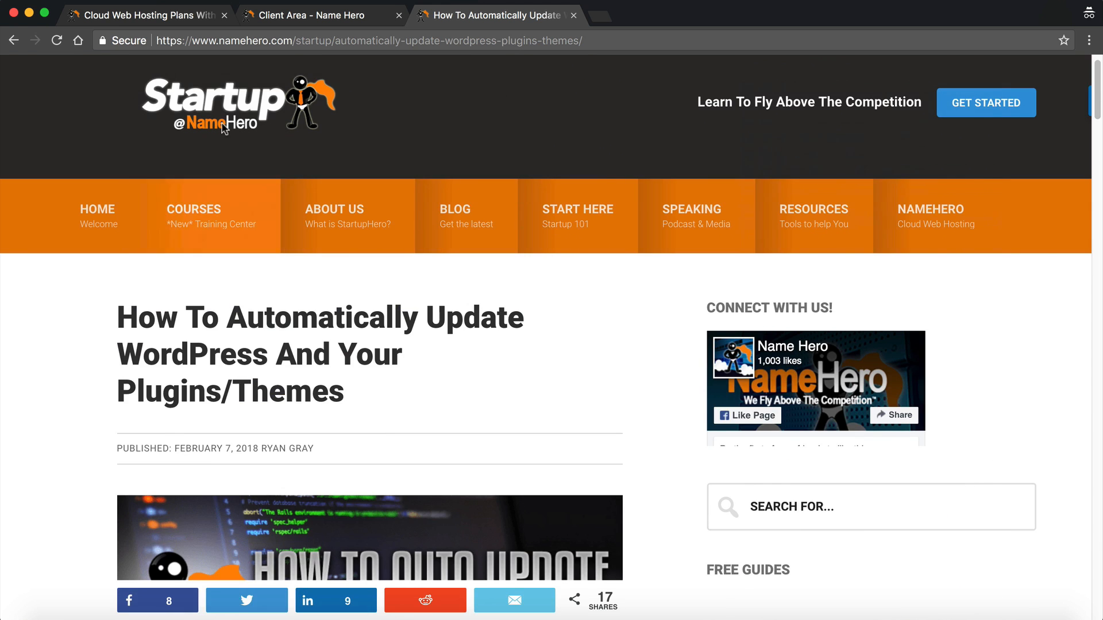
- Switch to the NameHero web hosting page and compare the prices and features of the four cloud plans
click(138, 16)
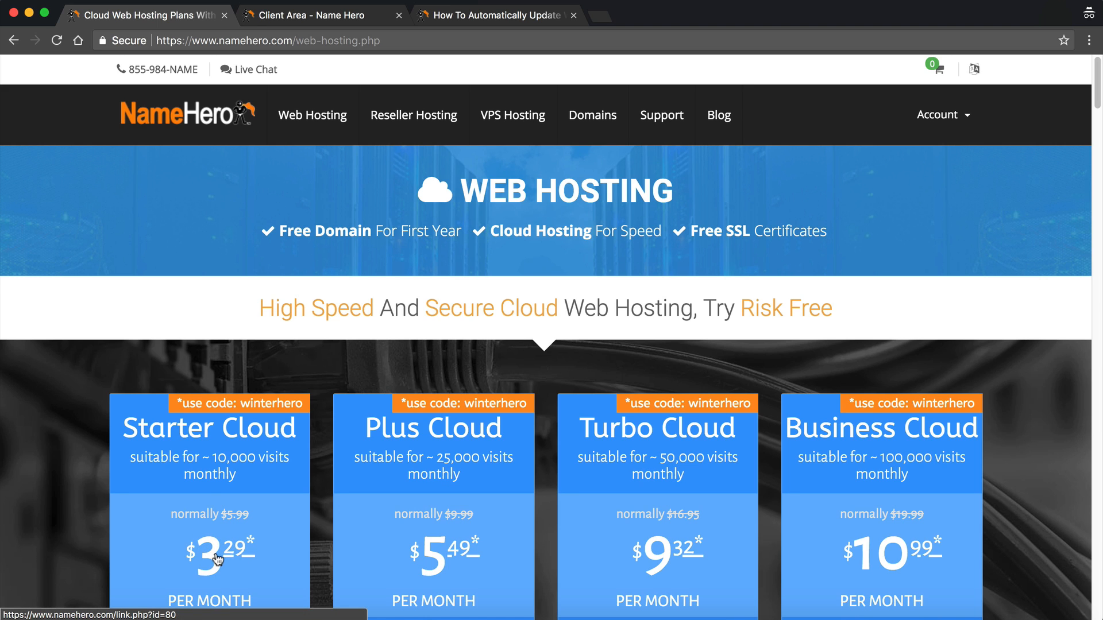
scroll(236, 552, down, 3)
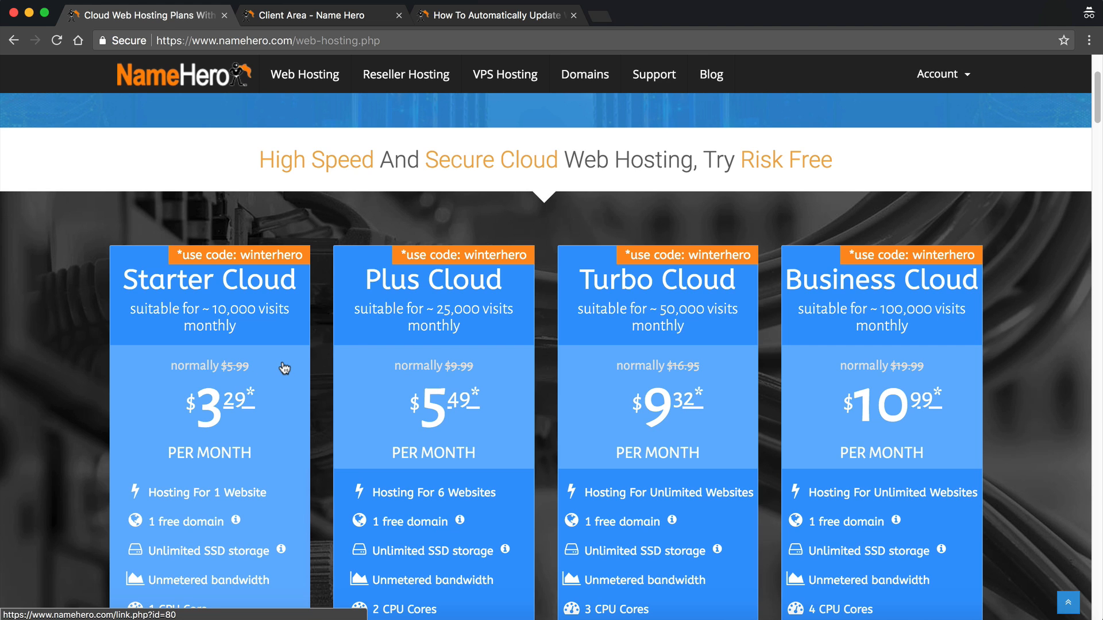
scroll(431, 360, down, 1)
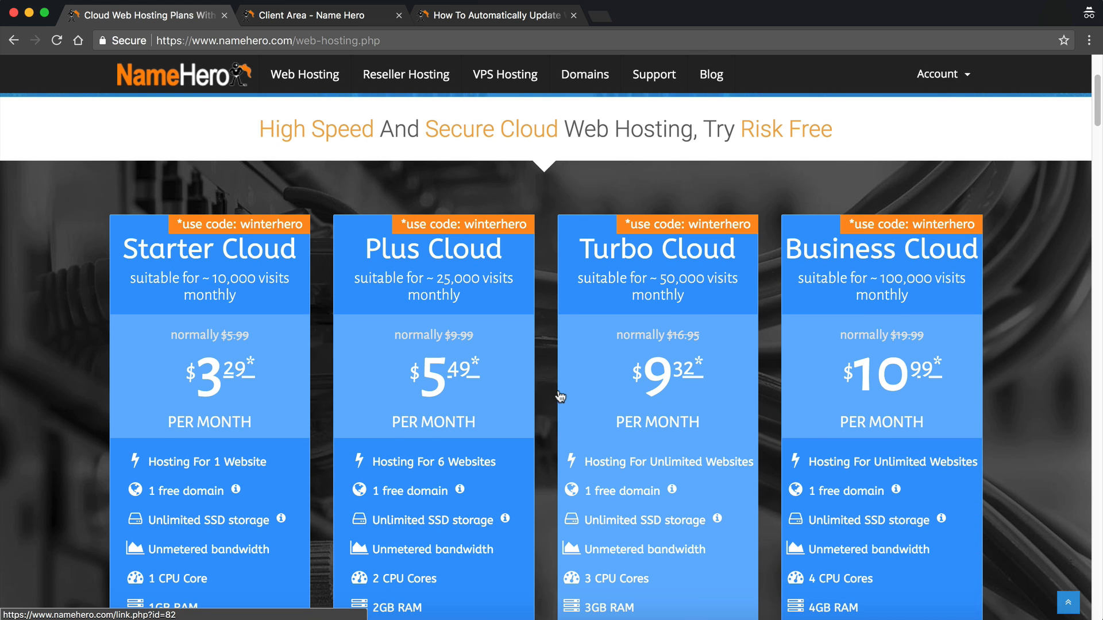
scroll(552, 393, down, 3)
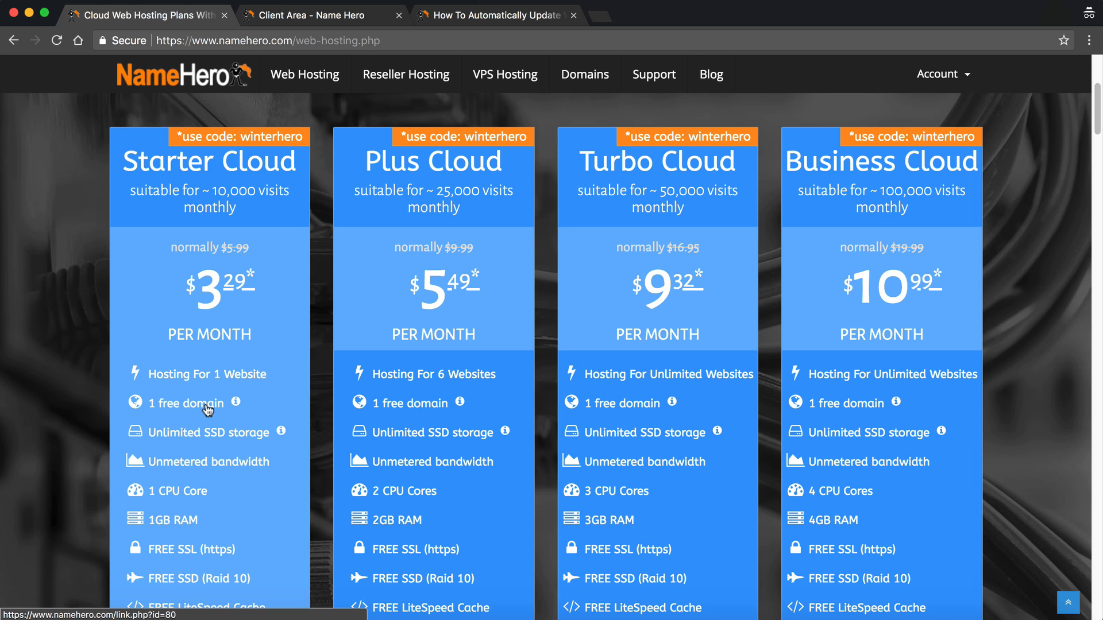
scroll(259, 425, down, 1)
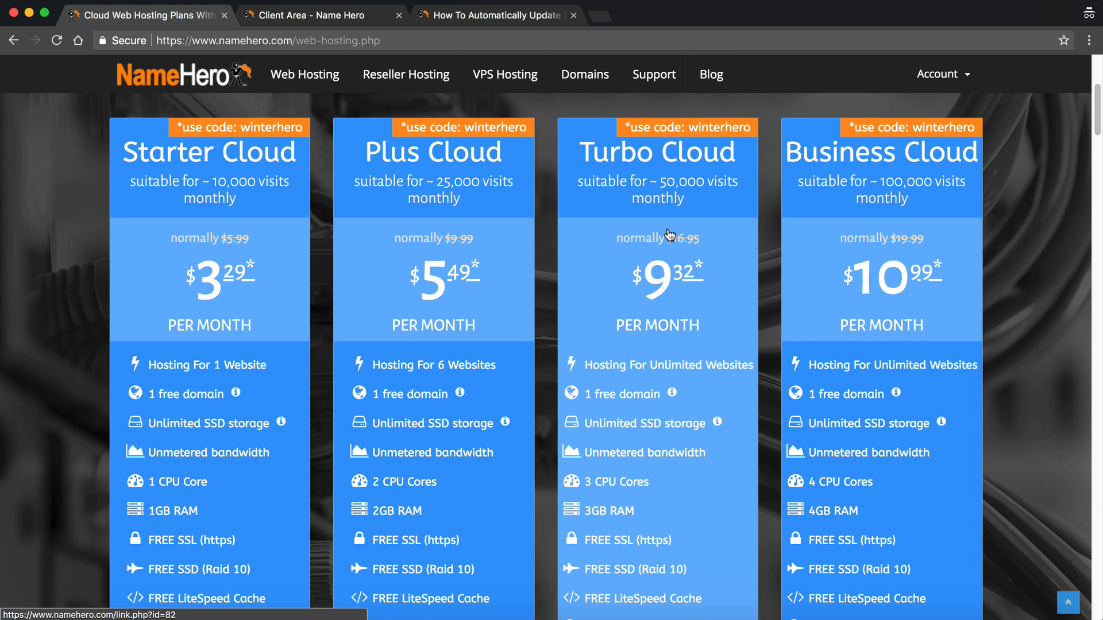
scroll(672, 241, down, 1)
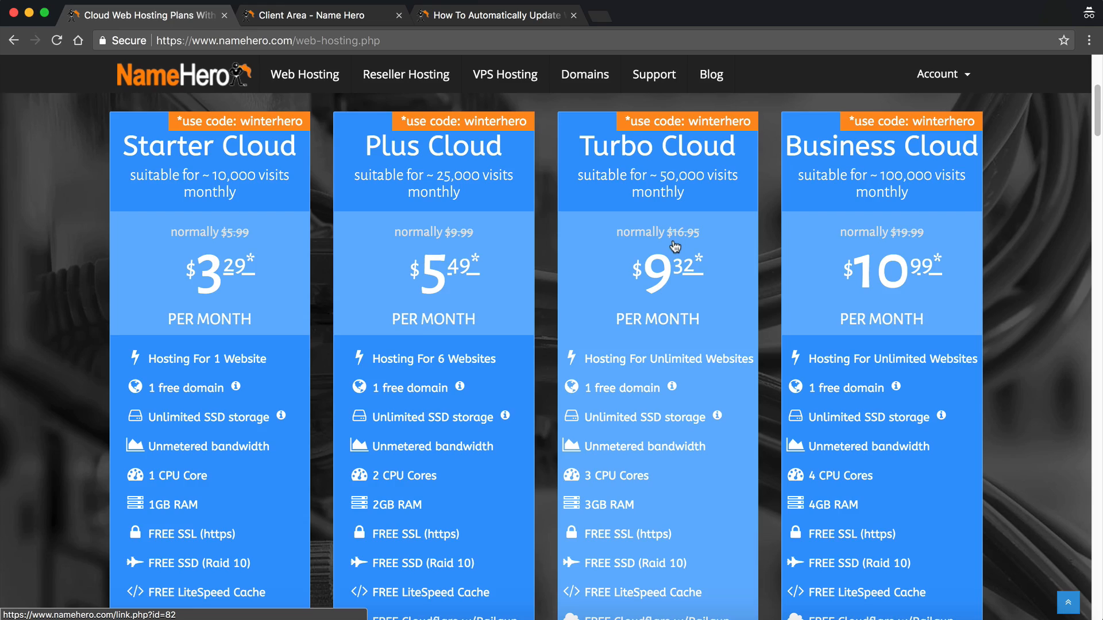
- Look through the rest of the web hosting page, including the package comparison and cPanel details, and return to the plans
scroll(598, 264, down, 15)
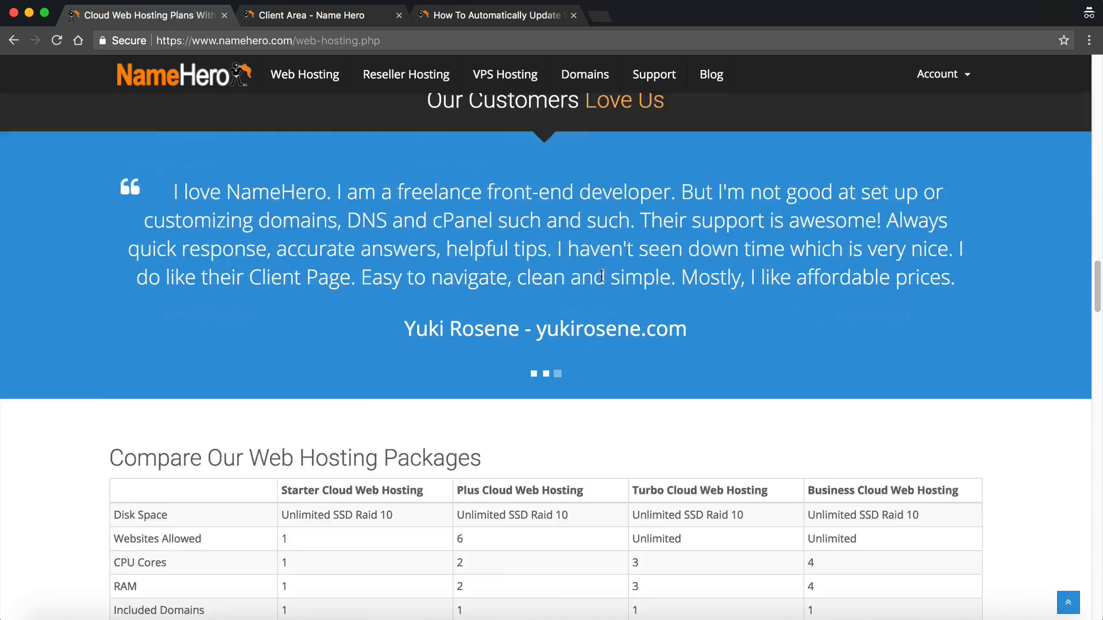
scroll(601, 276, down, 20)
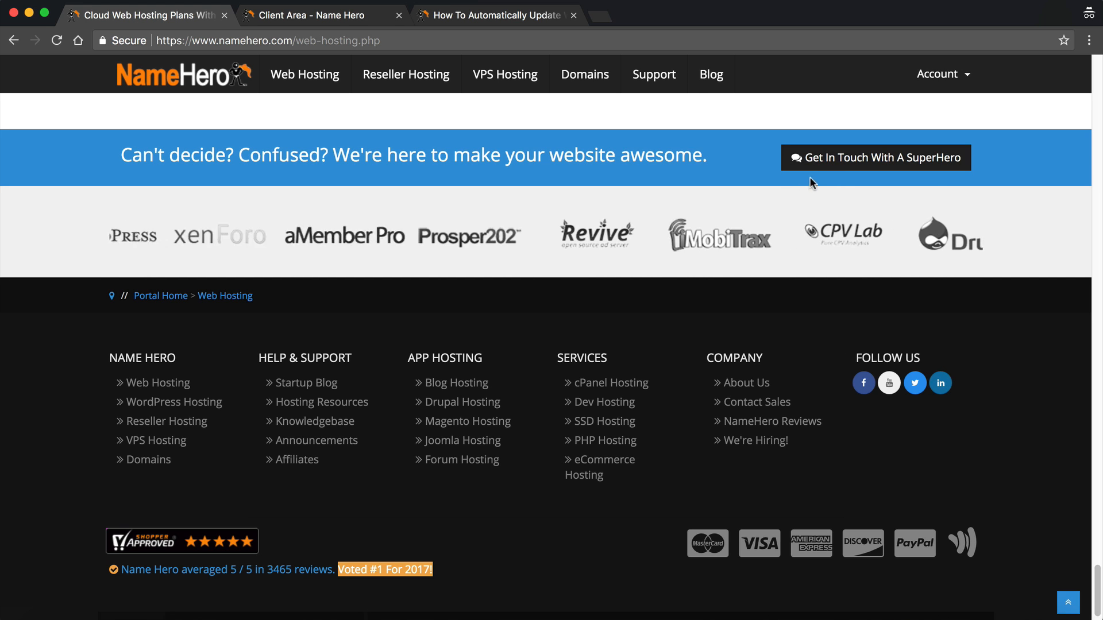
scroll(544, 344, up, 3)
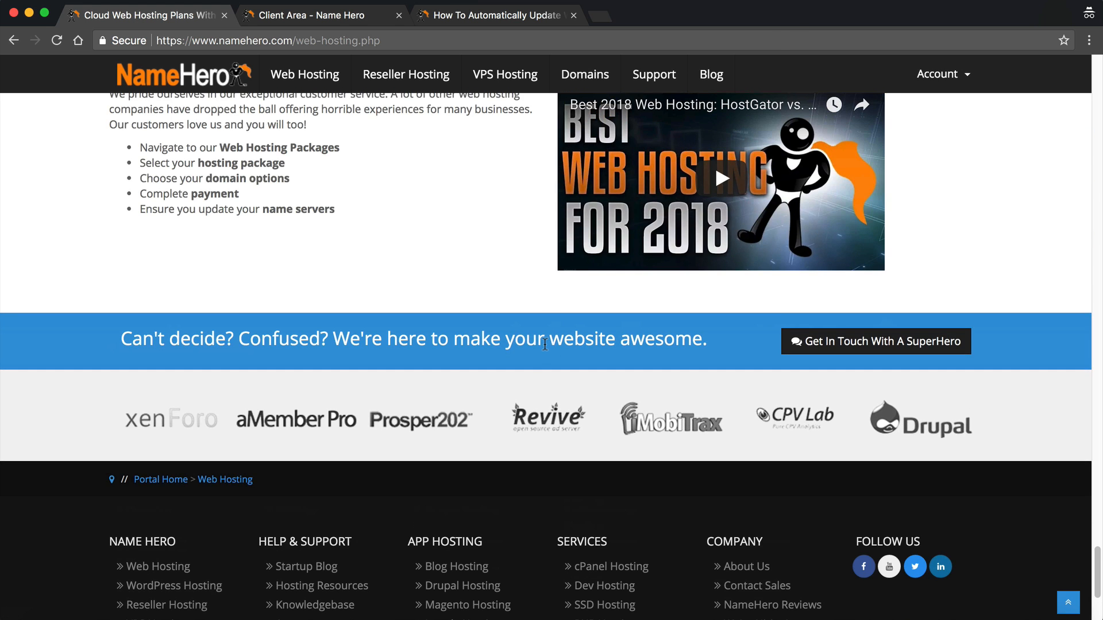
scroll(517, 362, up, 8)
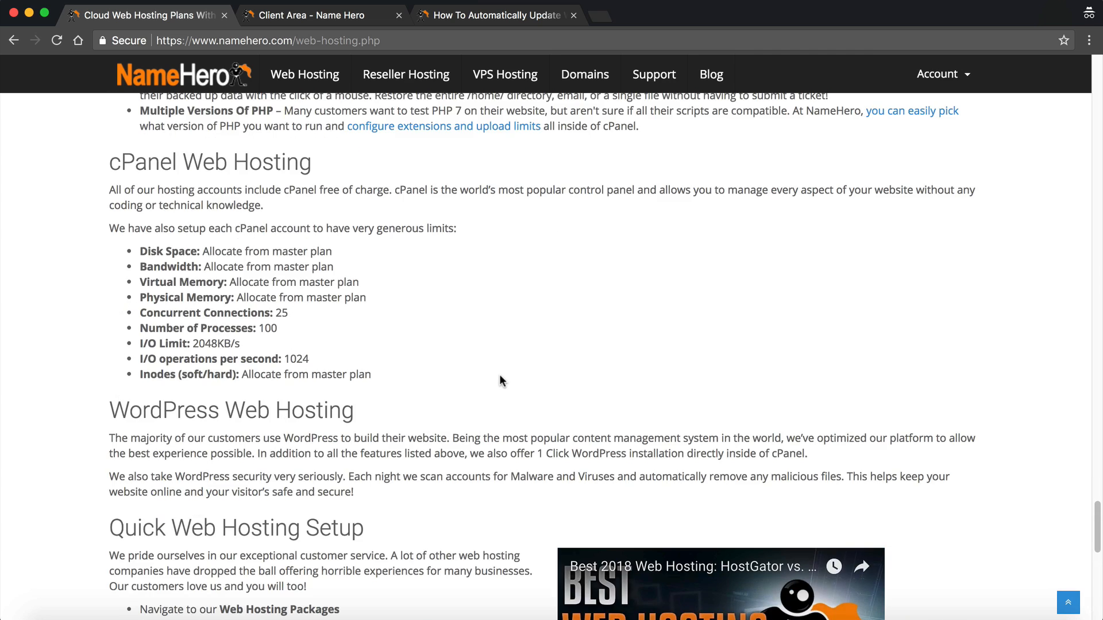
scroll(499, 379, up, 20)
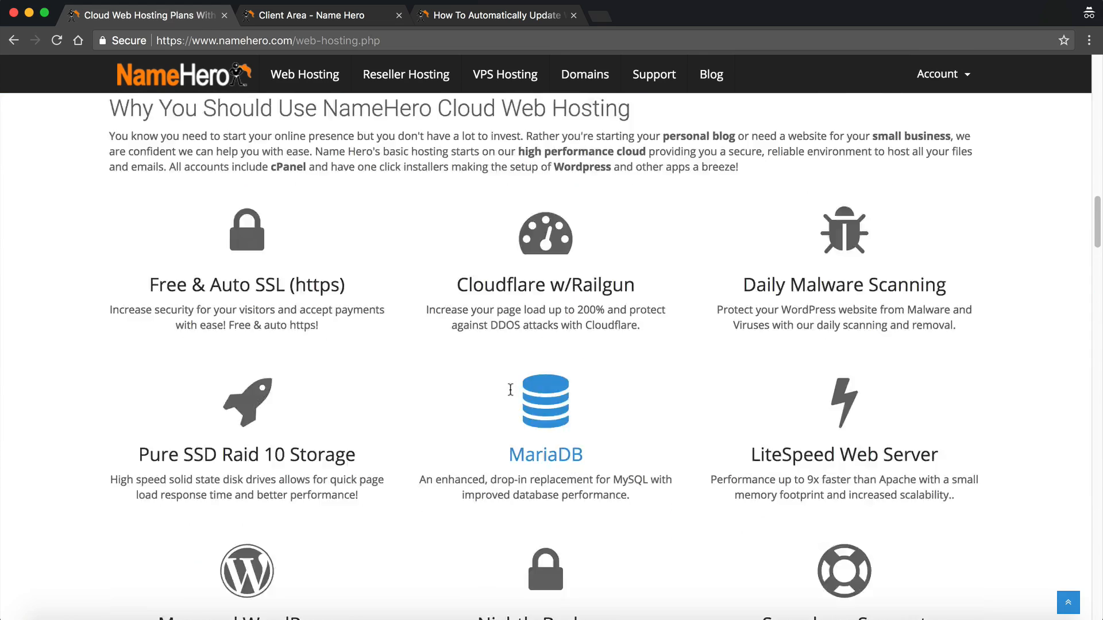
scroll(506, 391, up, 12)
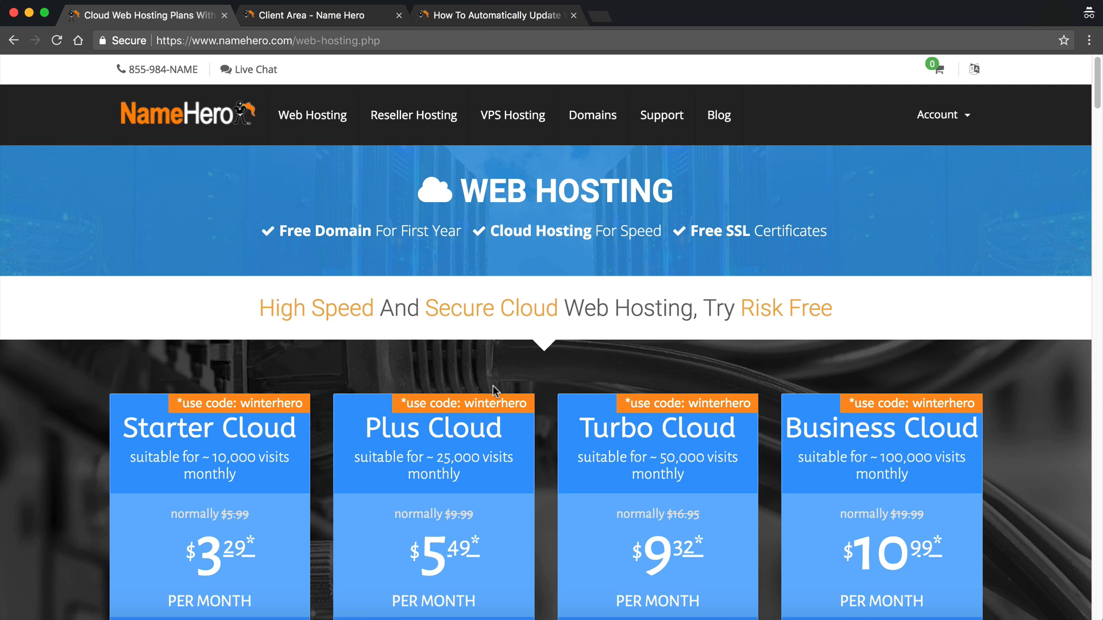
scroll(490, 375, down, 5)
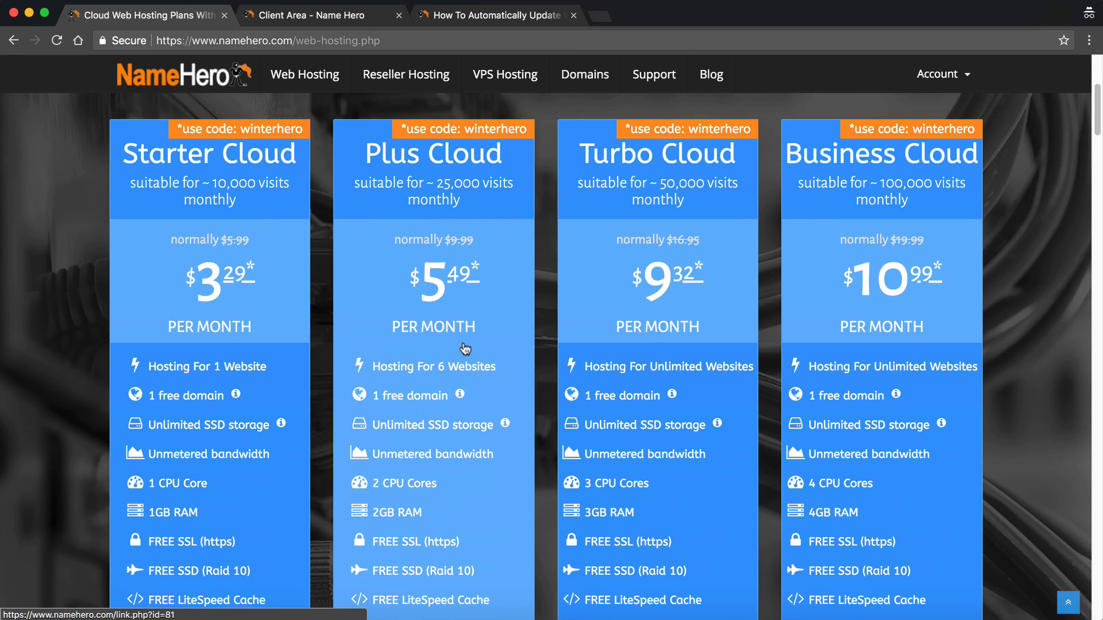
scroll(293, 303, up, 5)
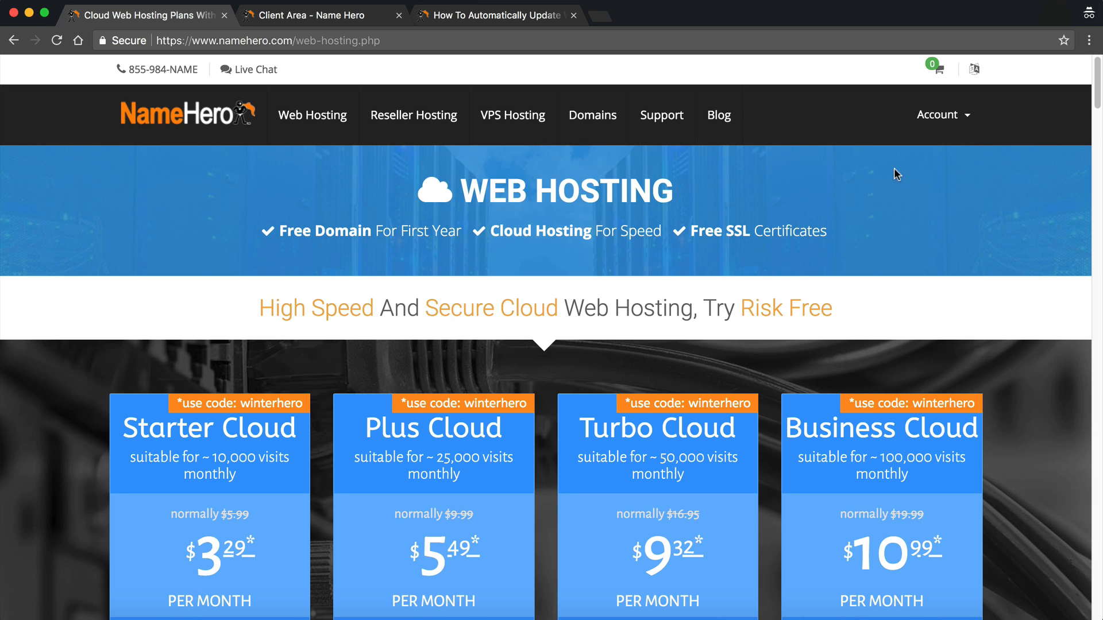
- From the client area, log in to cPanel for the keydiets.com Plus Cloud hosting and bring up the Softaculous Apps Installer section
mouse_move(919, 130)
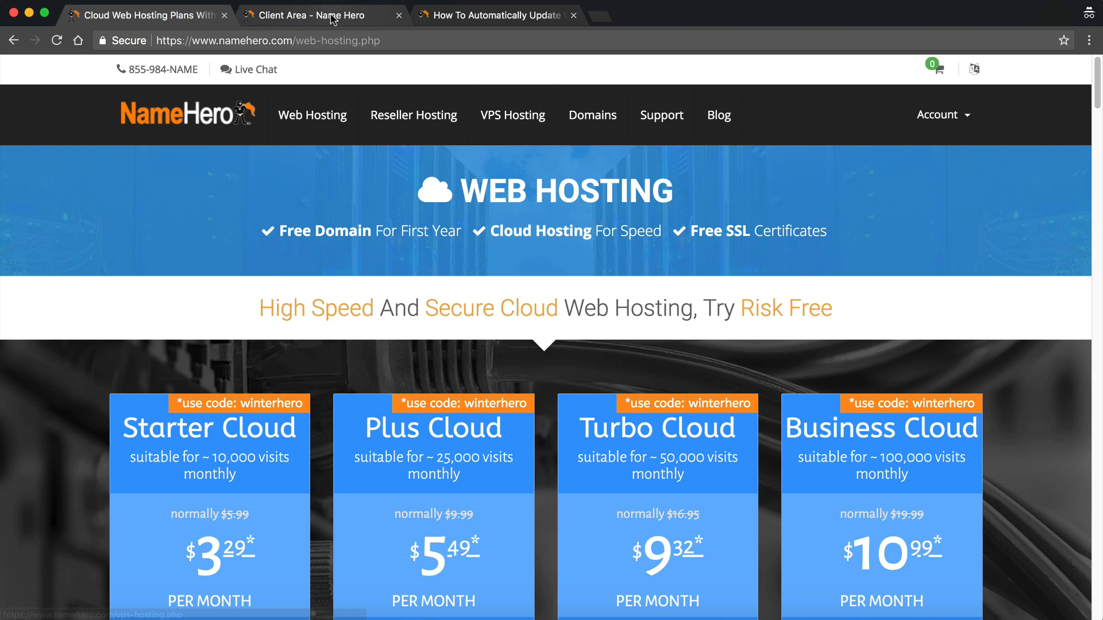
click(332, 17)
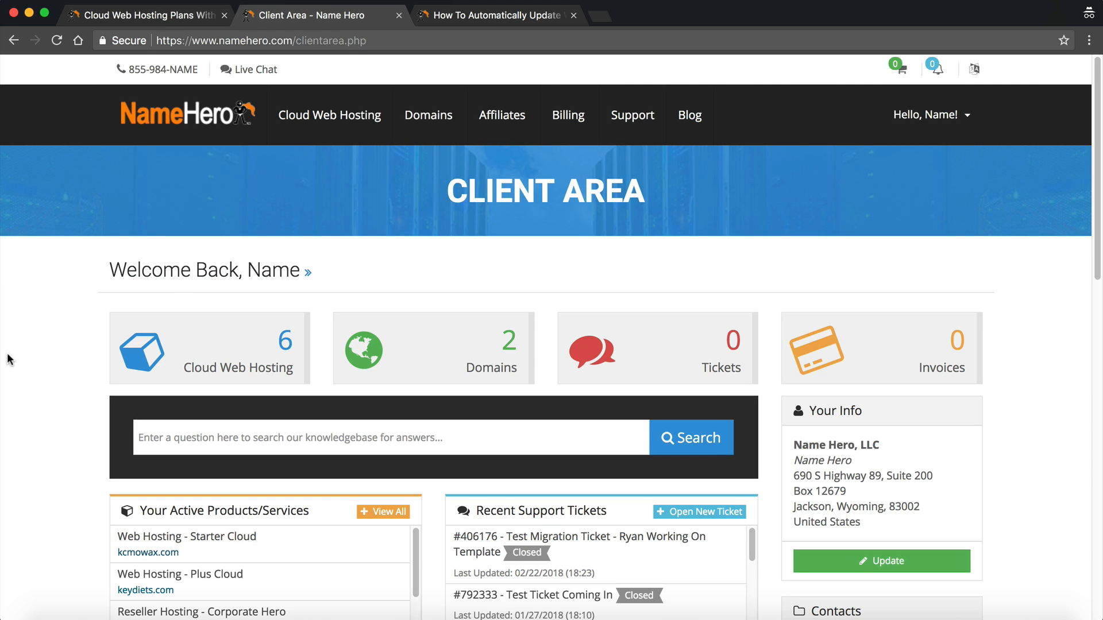
click(241, 350)
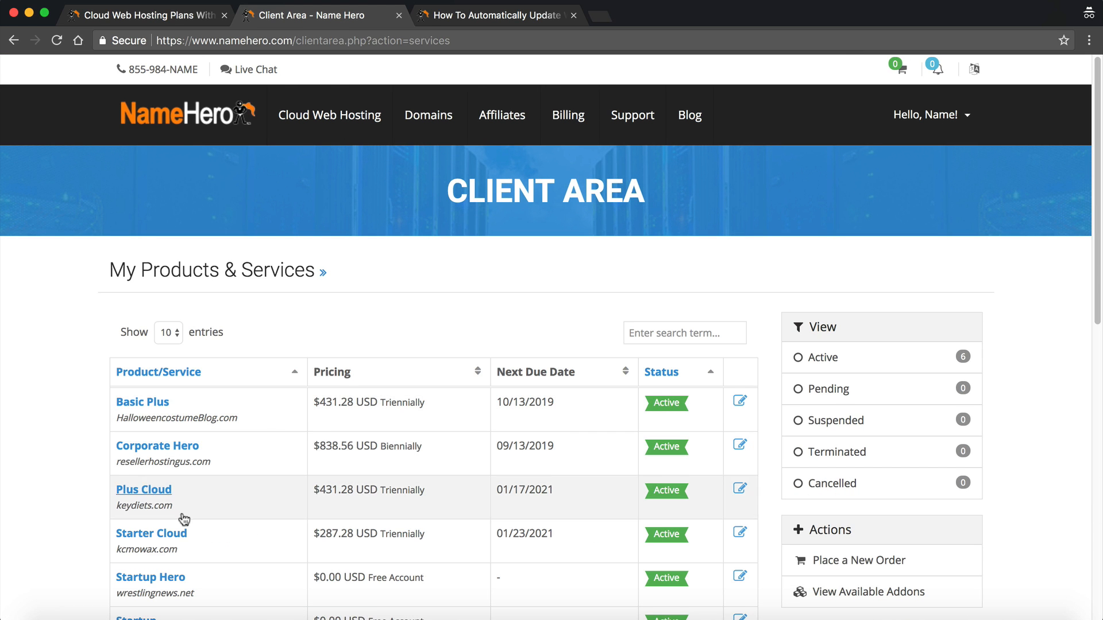
click(142, 487)
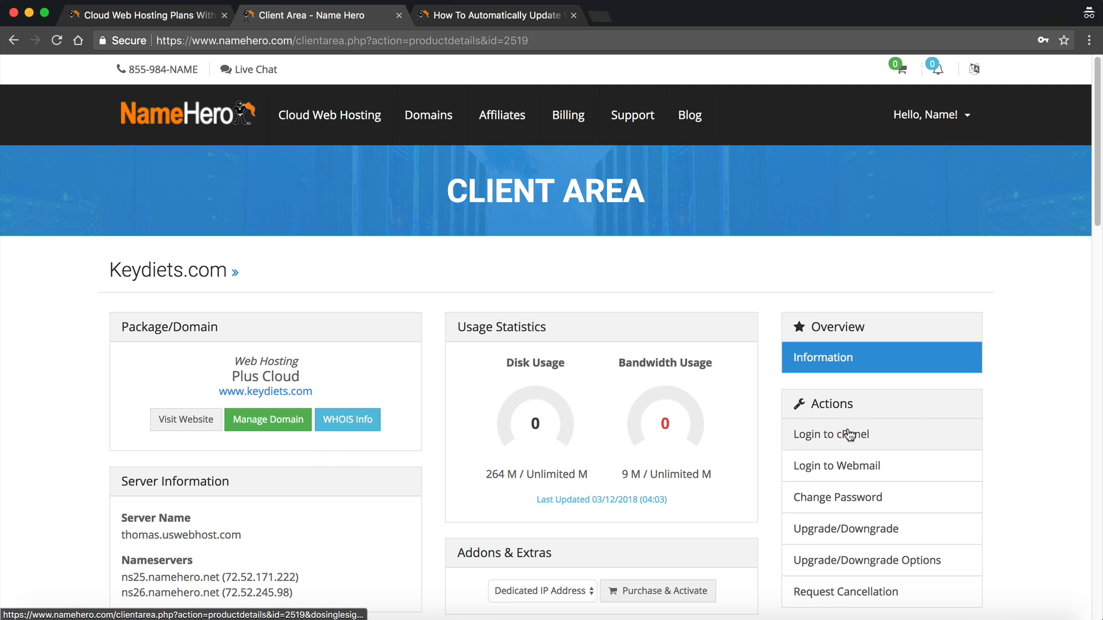
click(807, 434)
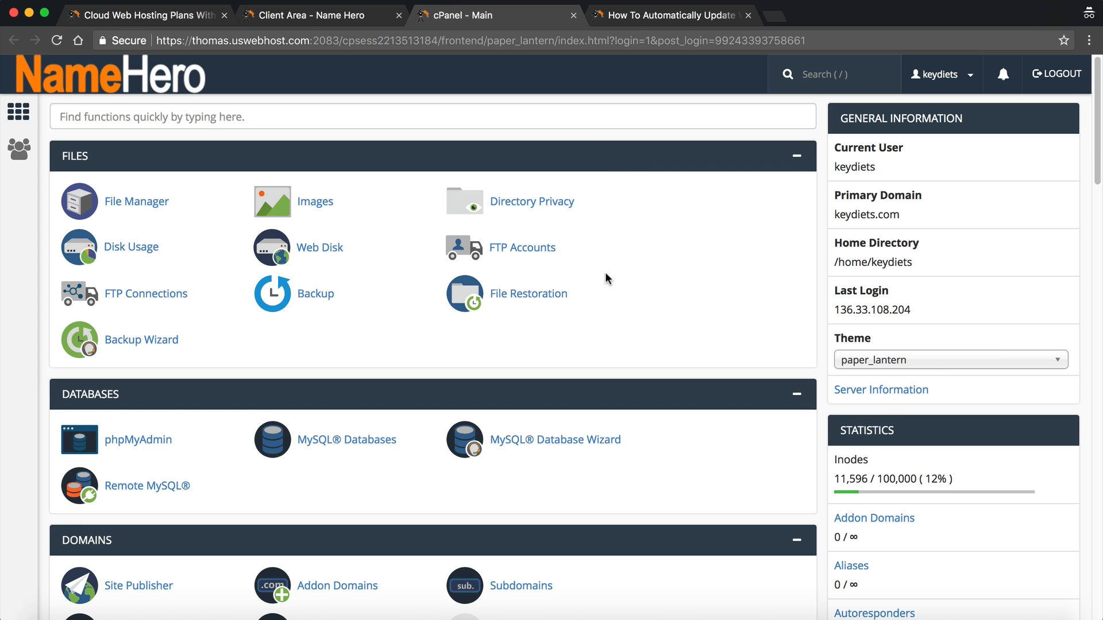
scroll(577, 312, down, 20)
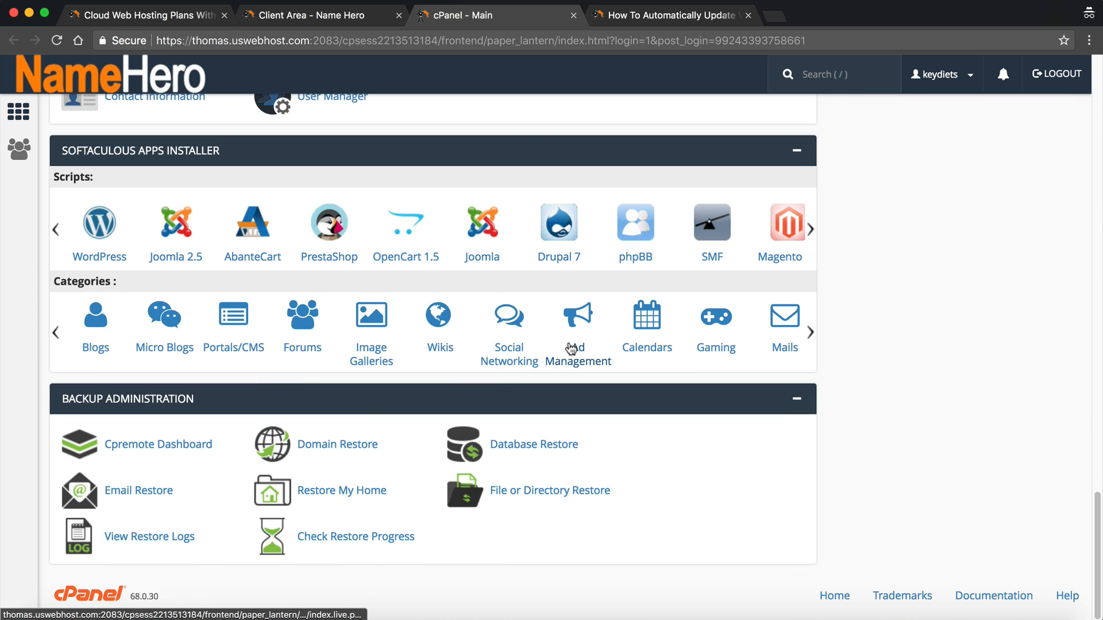
- Generate a full website backup in cPanel with Home Directory as the destination and email notification on completion
scroll(573, 344, up, 20)
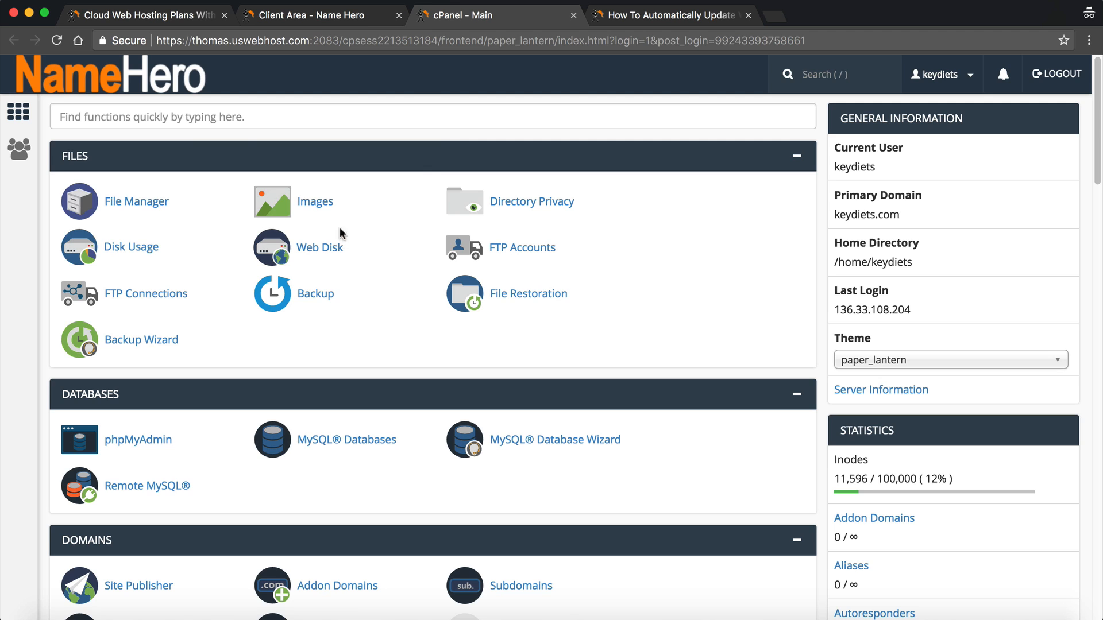
click(333, 295)
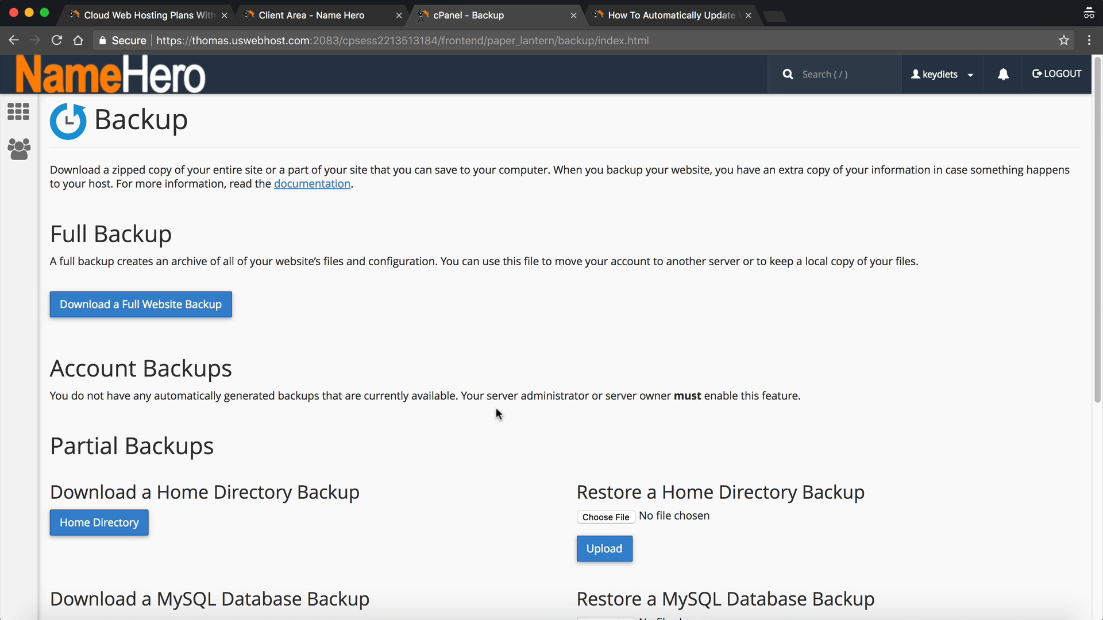
click(188, 304)
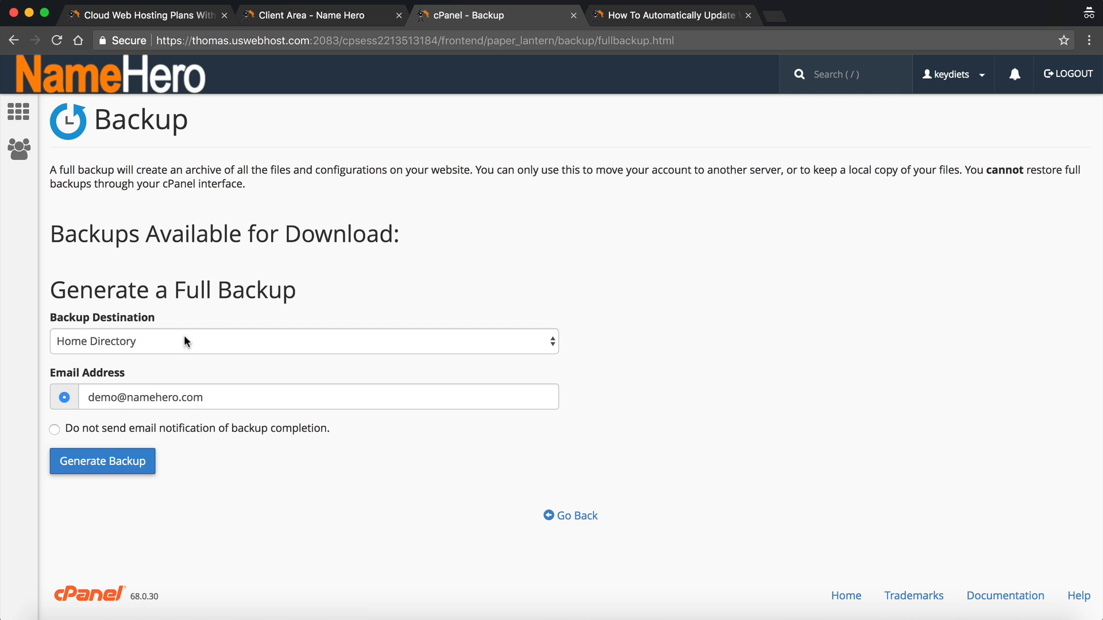
drag(200, 396, 82, 393)
click(148, 395)
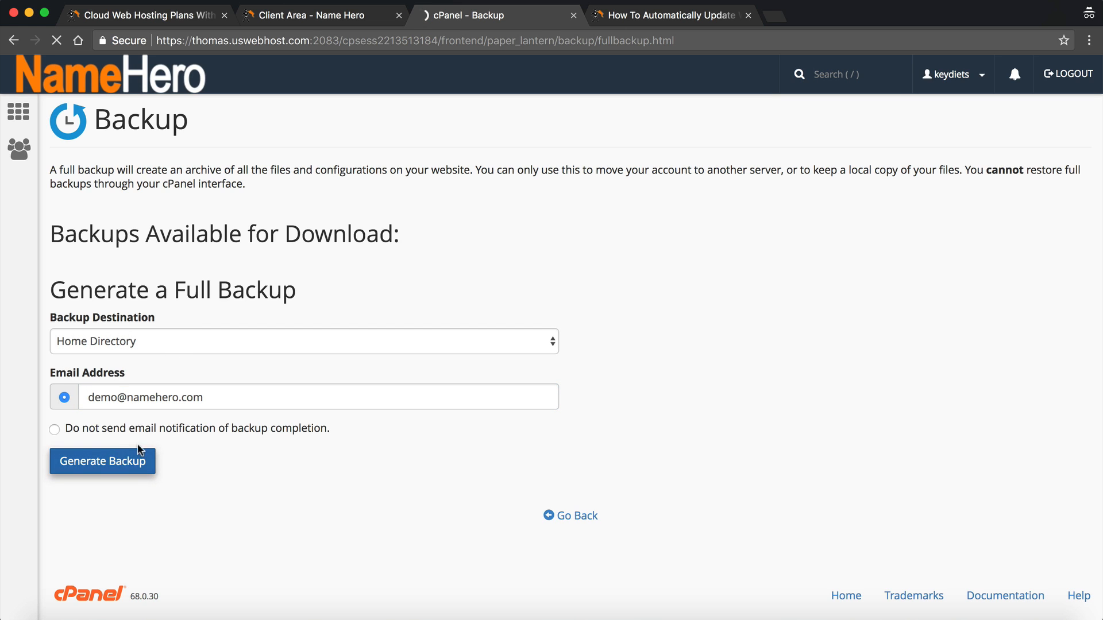
click(136, 456)
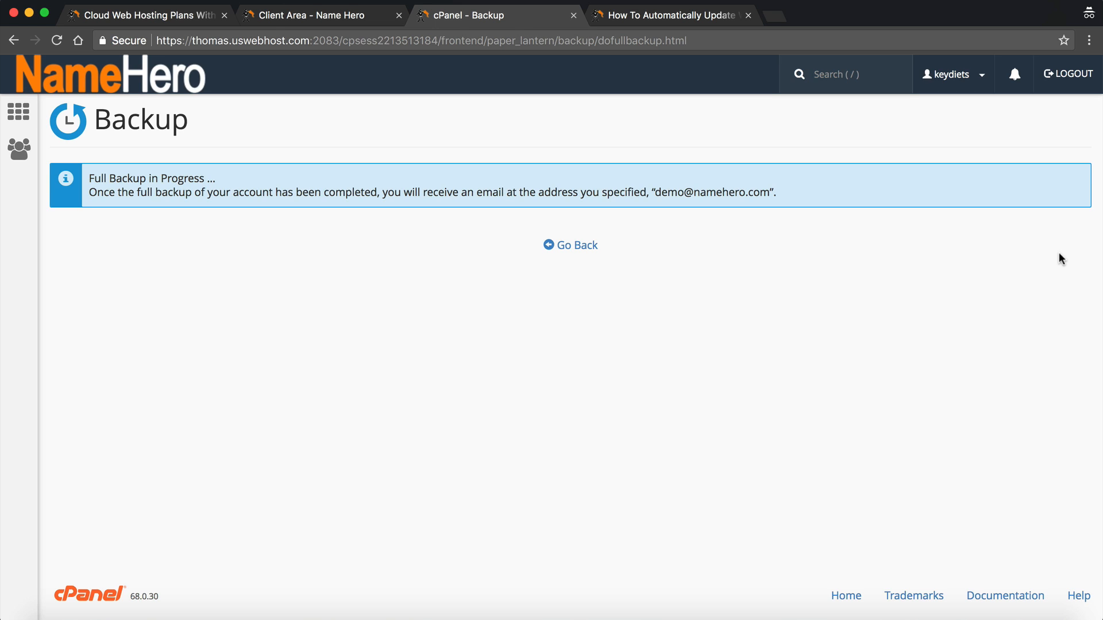
- Refresh the list of available backups, download the new full backup archive, and return to the cPanel home page
click(571, 247)
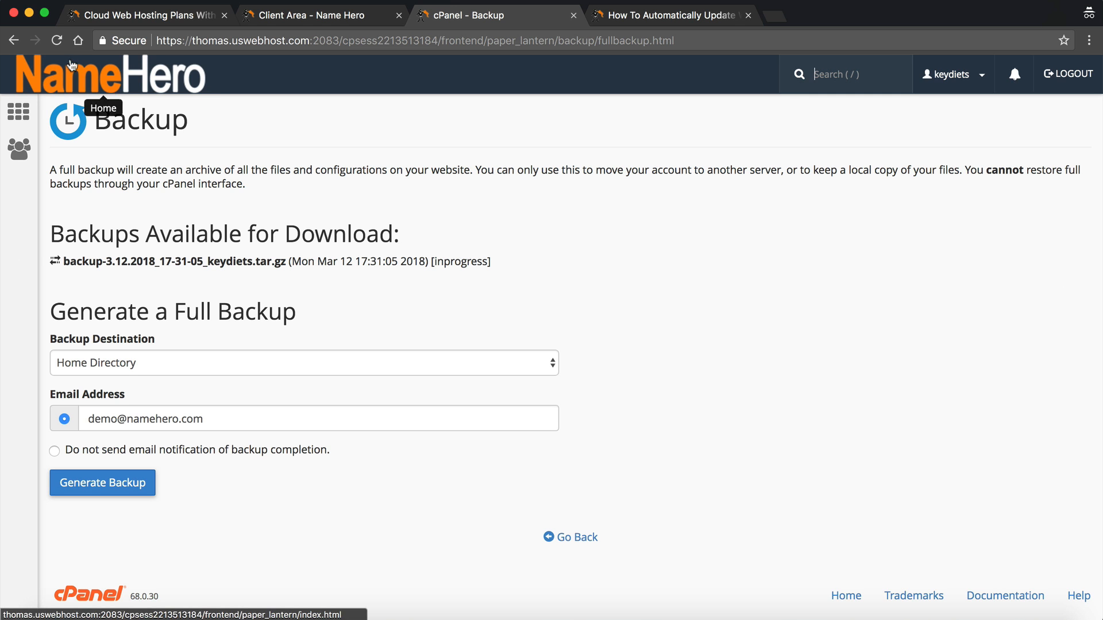
click(56, 40)
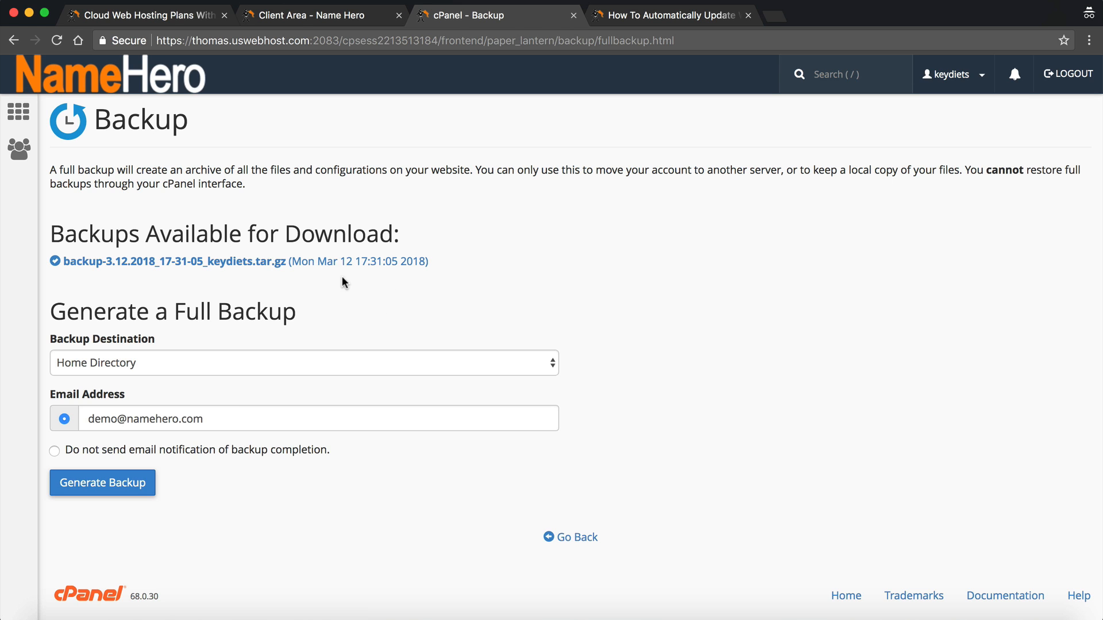
click(332, 263)
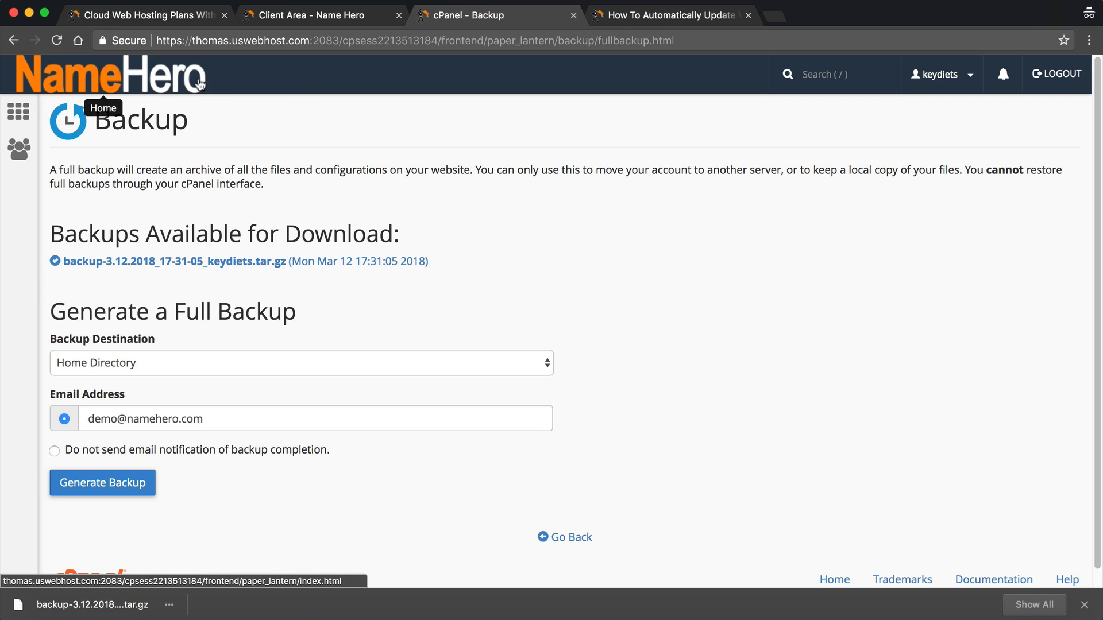
click(109, 80)
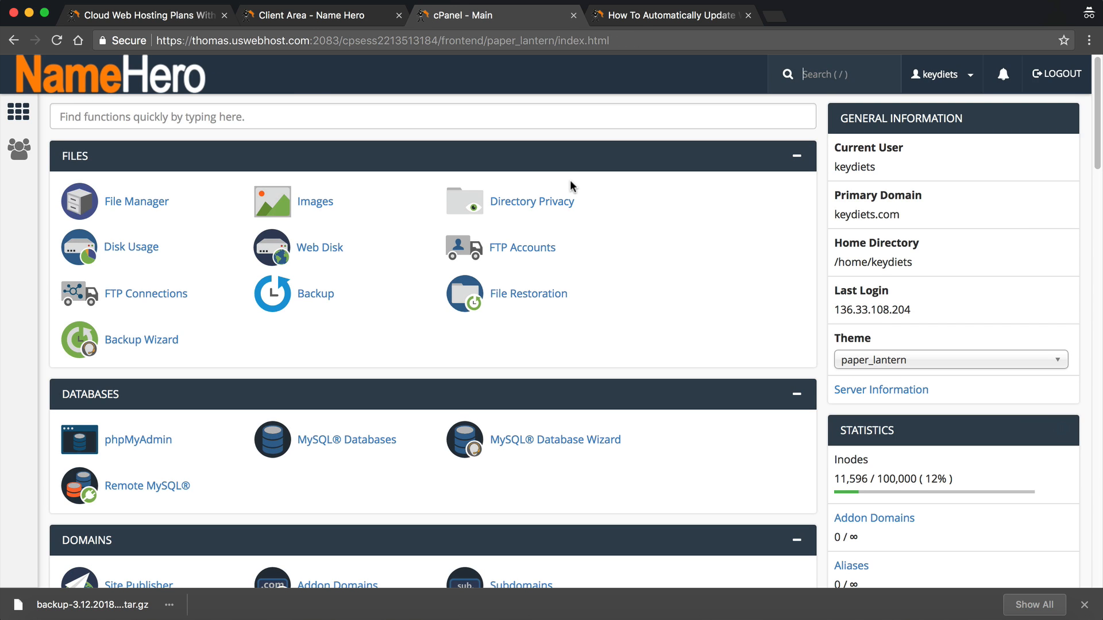
scroll(575, 172, down, 2)
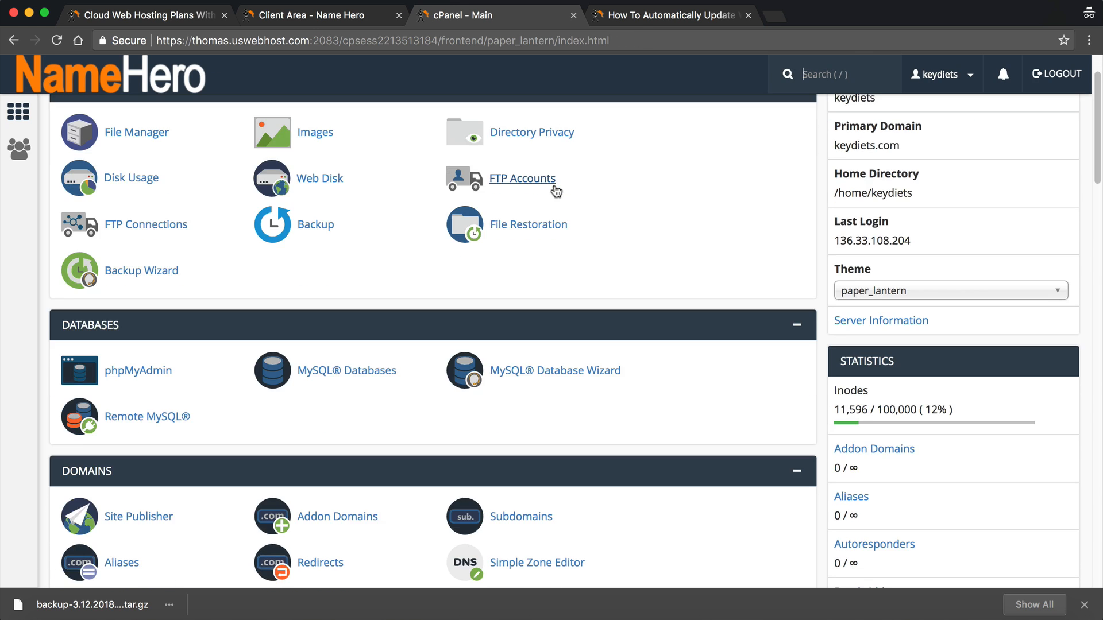
scroll(557, 189, up, 2)
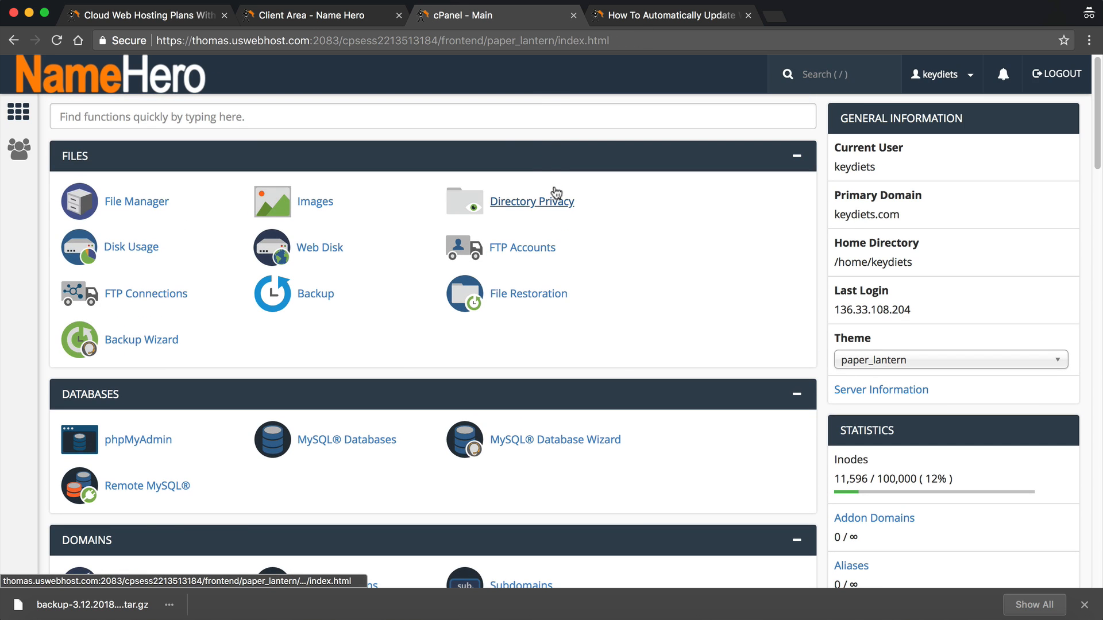
- Open the live keydiets.com site from the client area and look through its homepage down to the footer
click(317, 10)
click(296, 395)
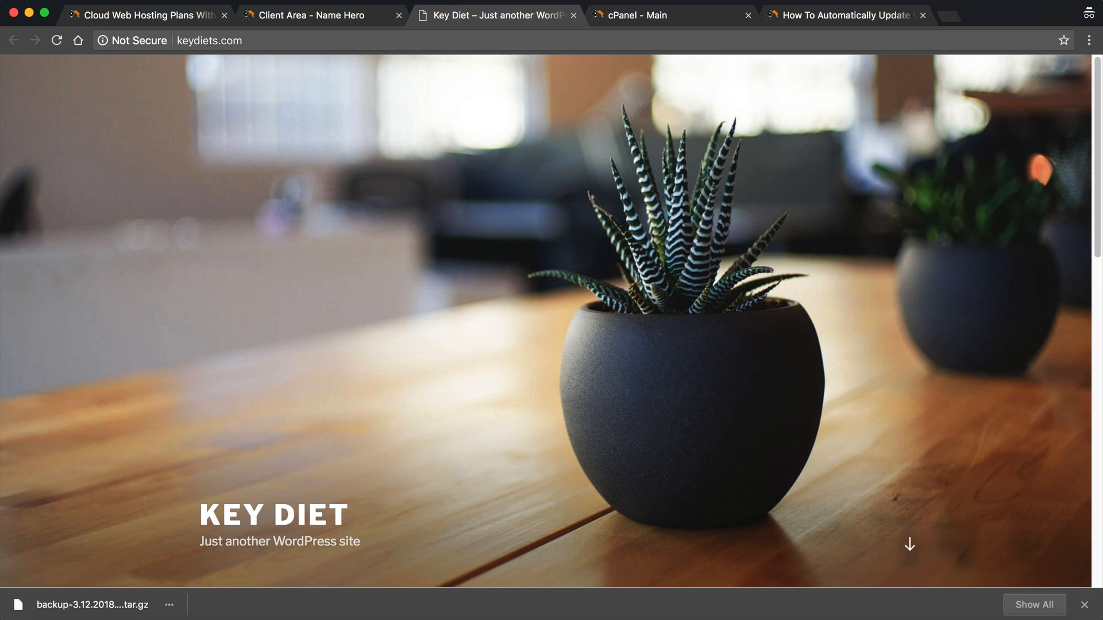
click(1084, 604)
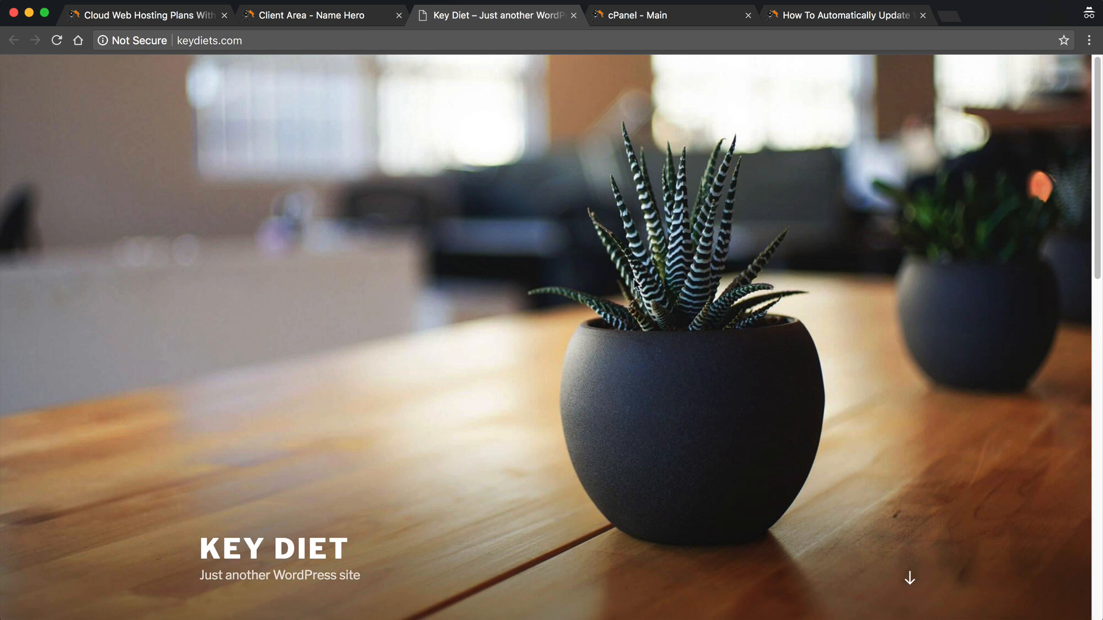
scroll(551, 290, down, 10)
scroll(548, 291, down, 5)
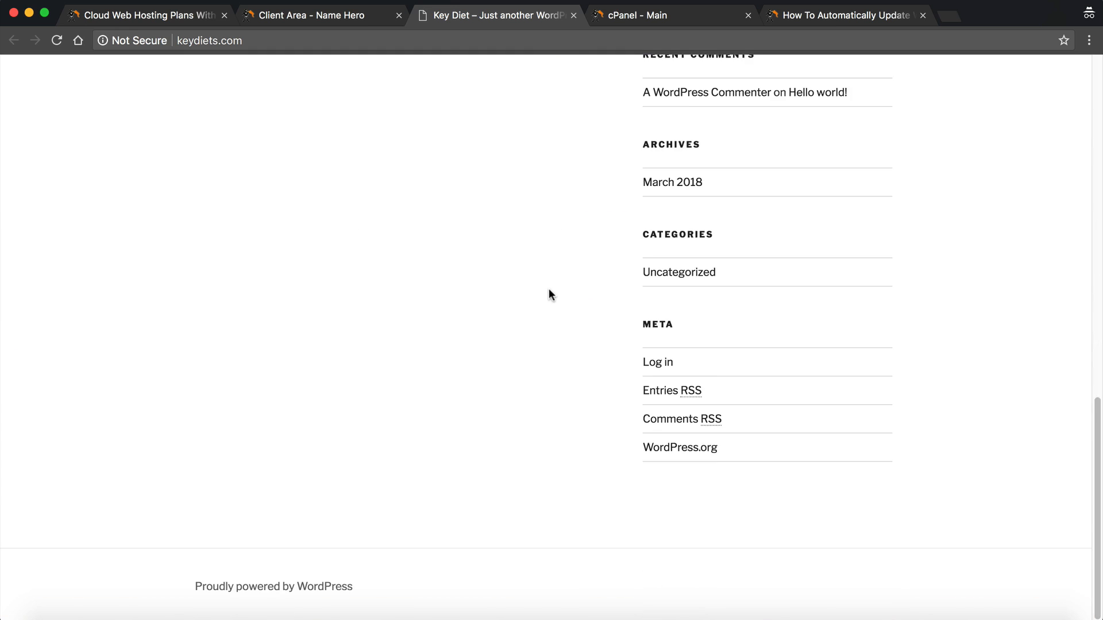
scroll(545, 290, up, 15)
scroll(540, 287, down, 3)
scroll(538, 283, up, 3)
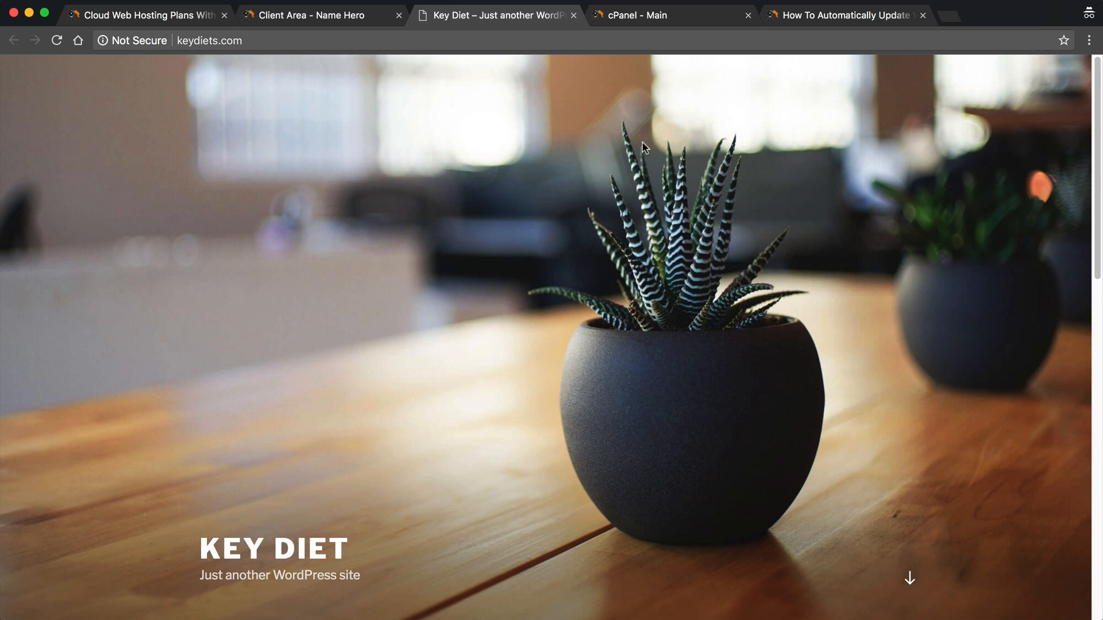
- Back in cPanel, open WordPress in the Softaculous Apps Installer and bring up its installation form
click(654, 17)
scroll(180, 357, down, 20)
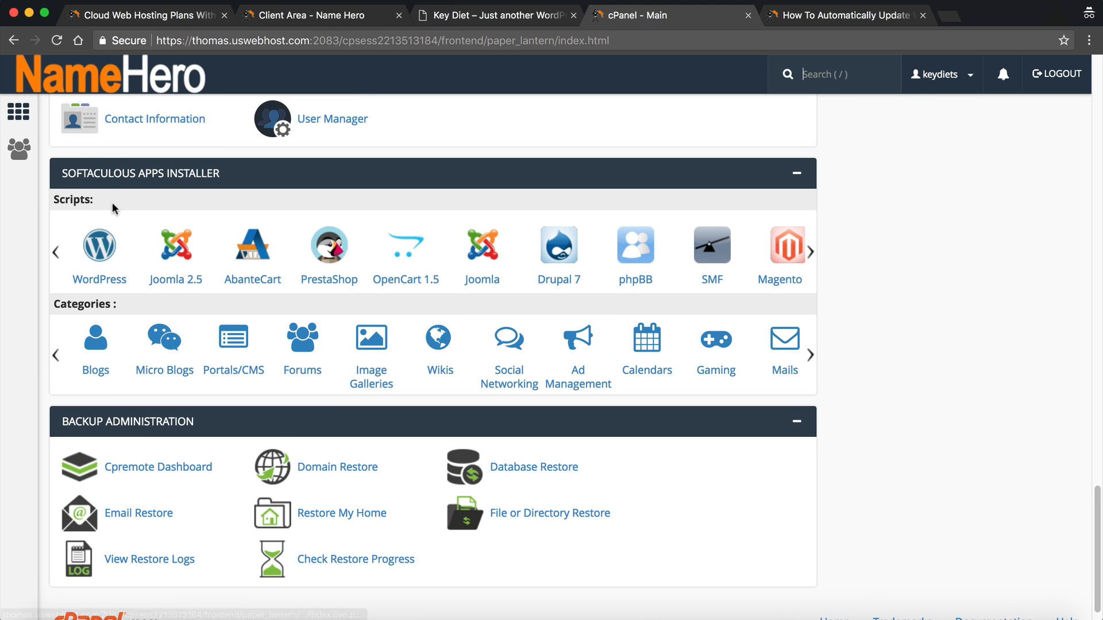
click(108, 282)
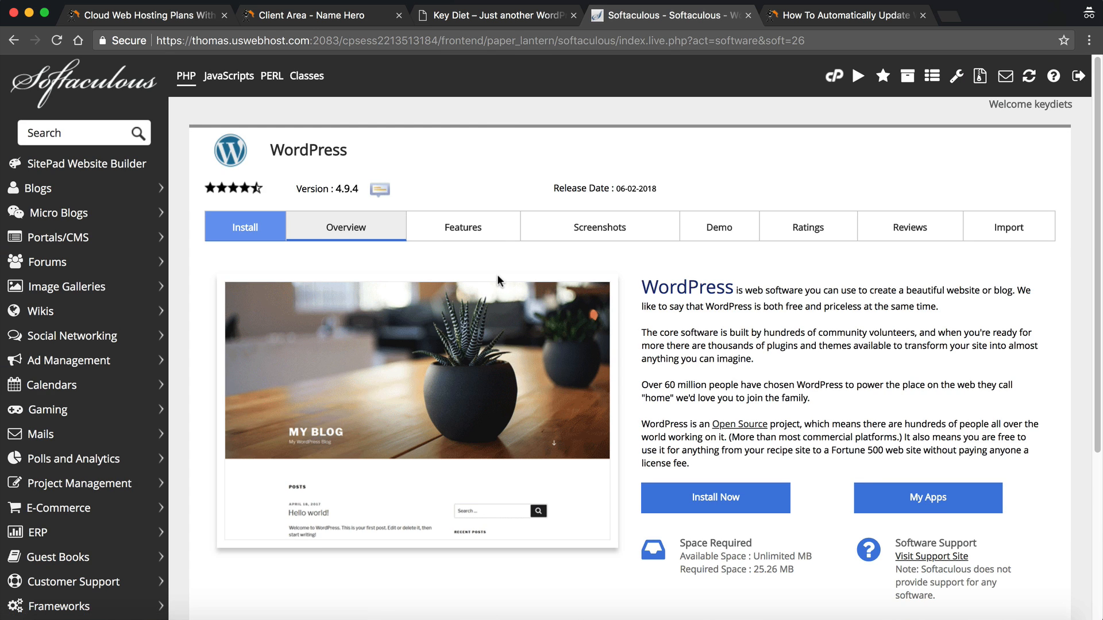
scroll(494, 264, down, 5)
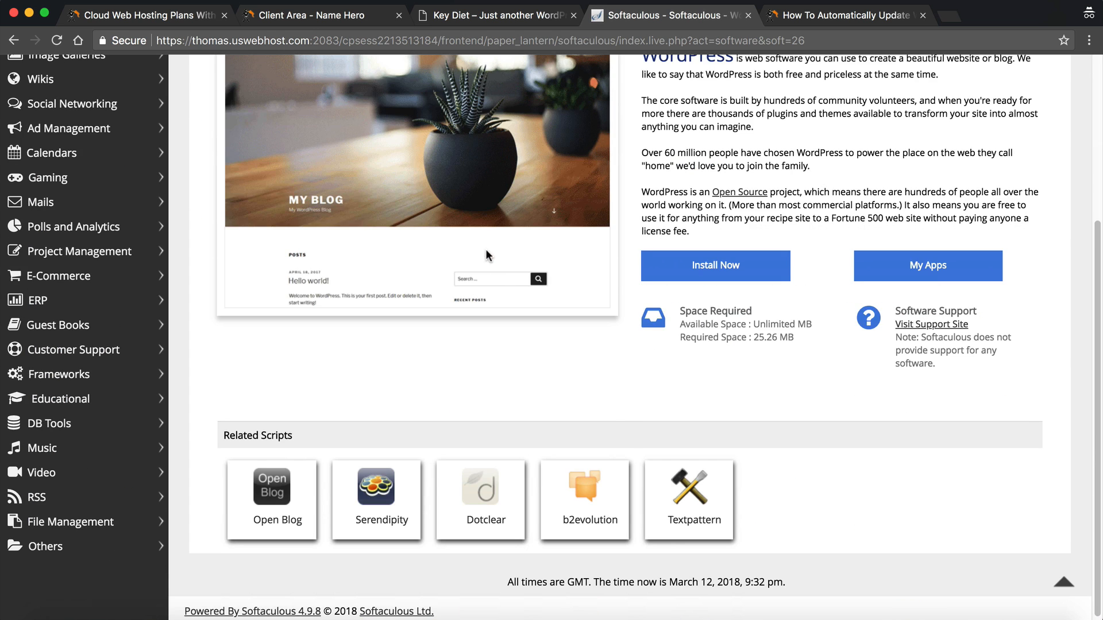
click(905, 271)
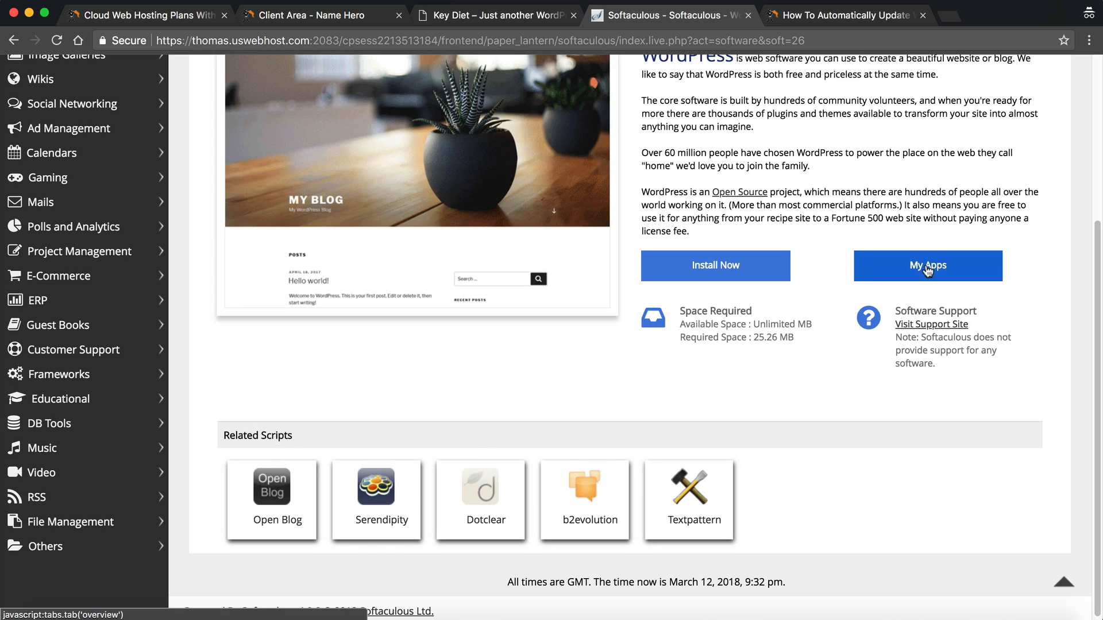
scroll(465, 417, up, 4)
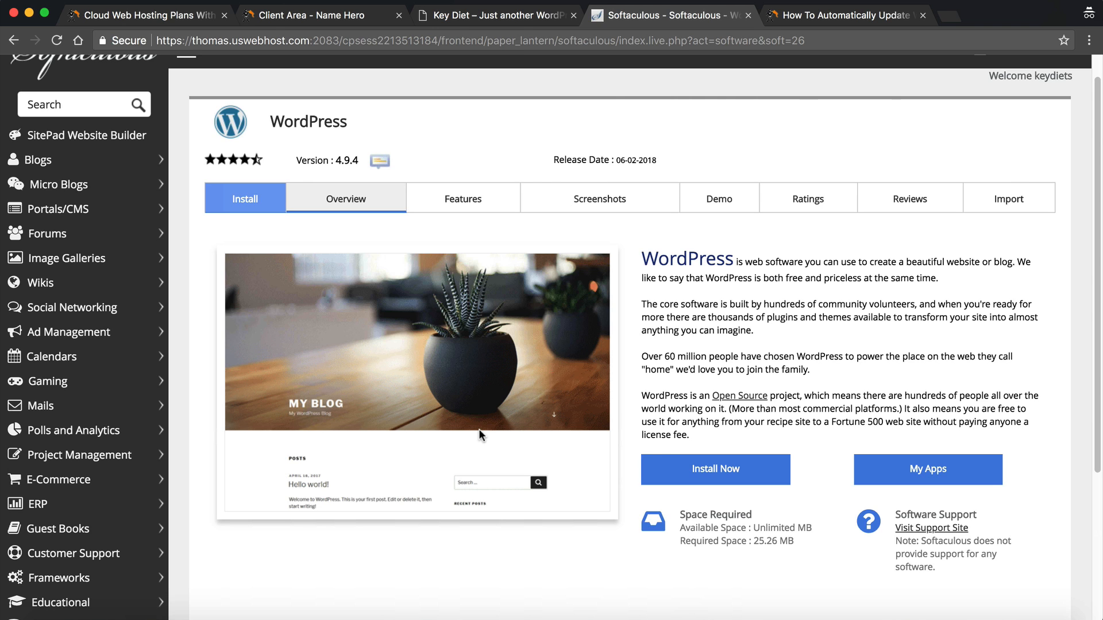
click(672, 467)
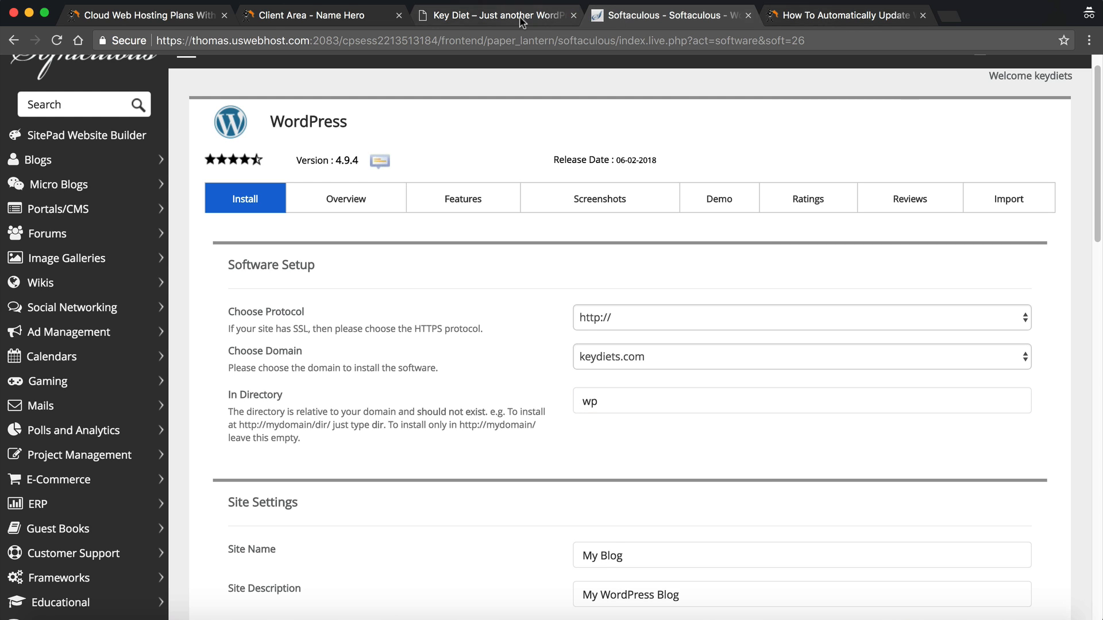
click(473, 18)
click(629, 46)
key(Left)
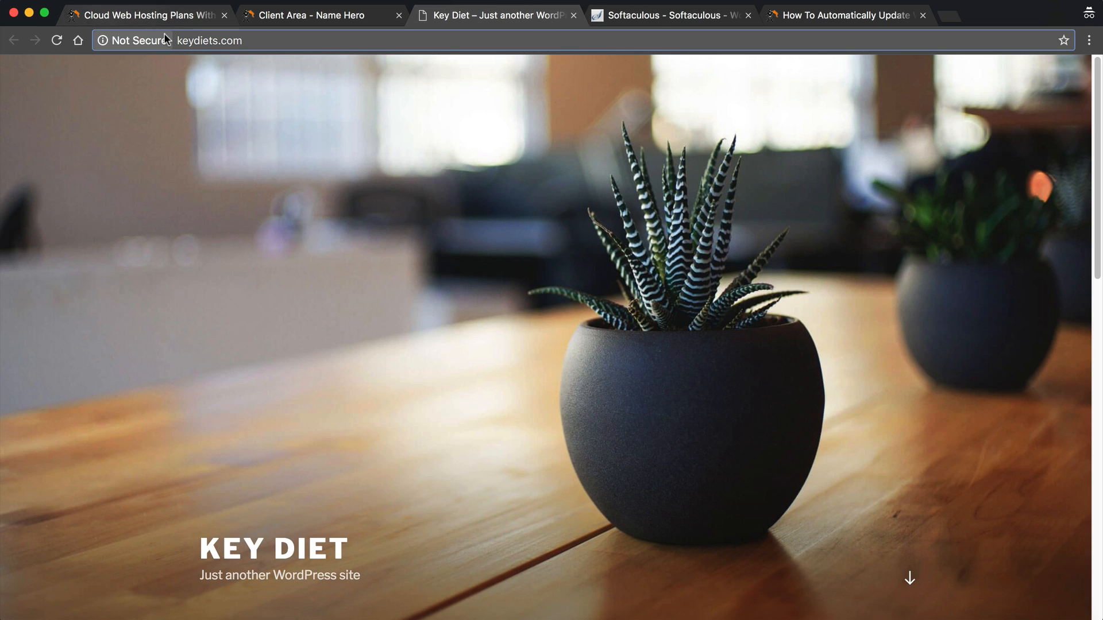
text(ww.)
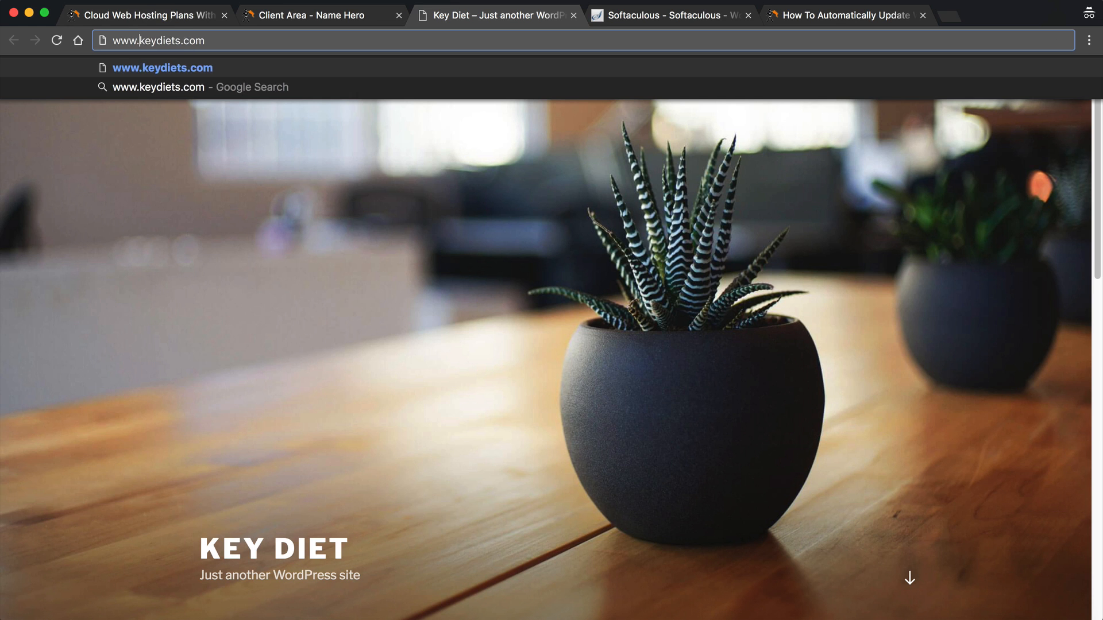
key(Return)
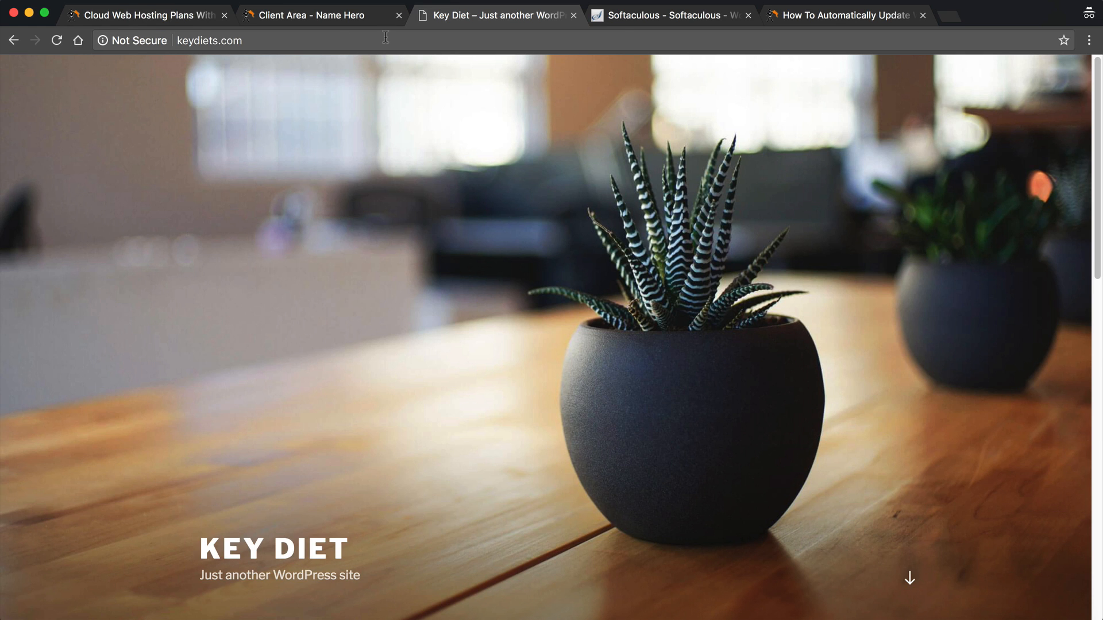
click(240, 43)
drag(262, 40, 160, 34)
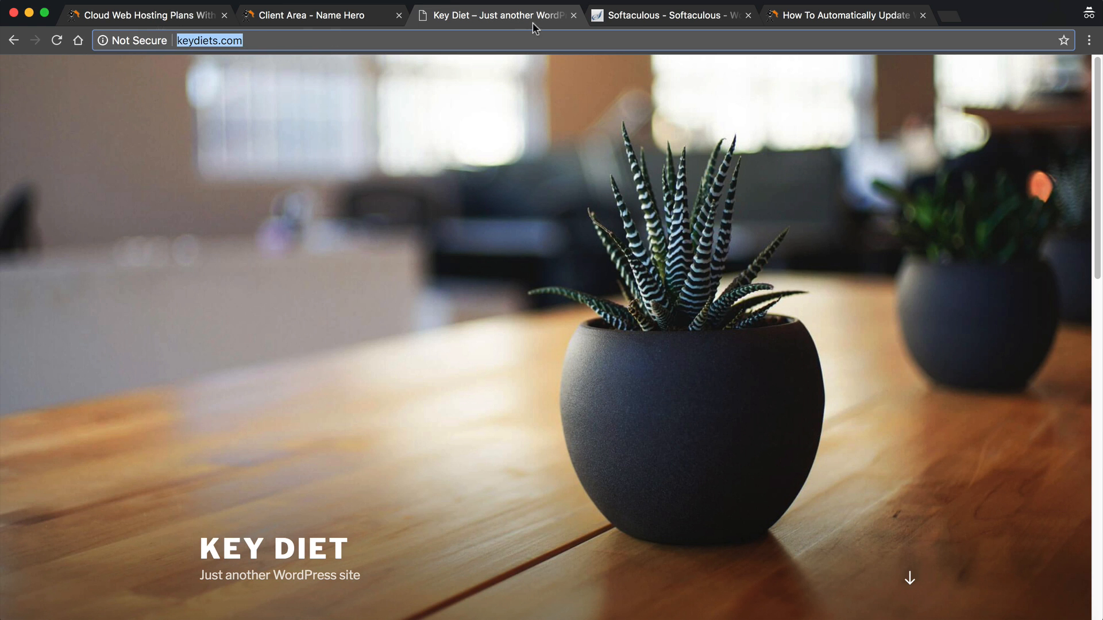
click(631, 15)
click(607, 319)
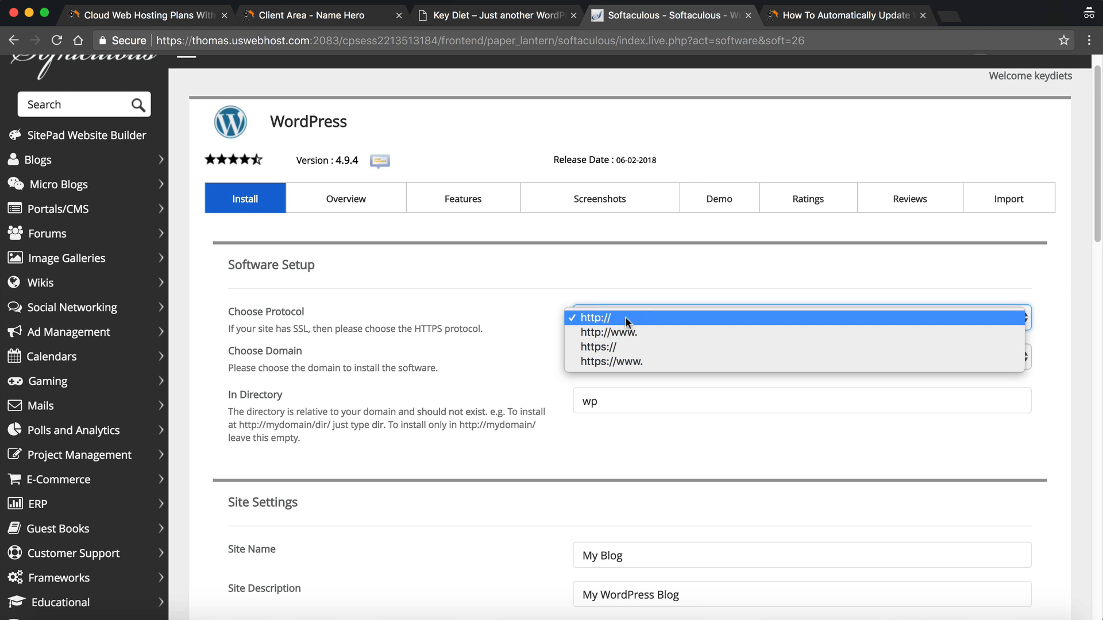
click(629, 317)
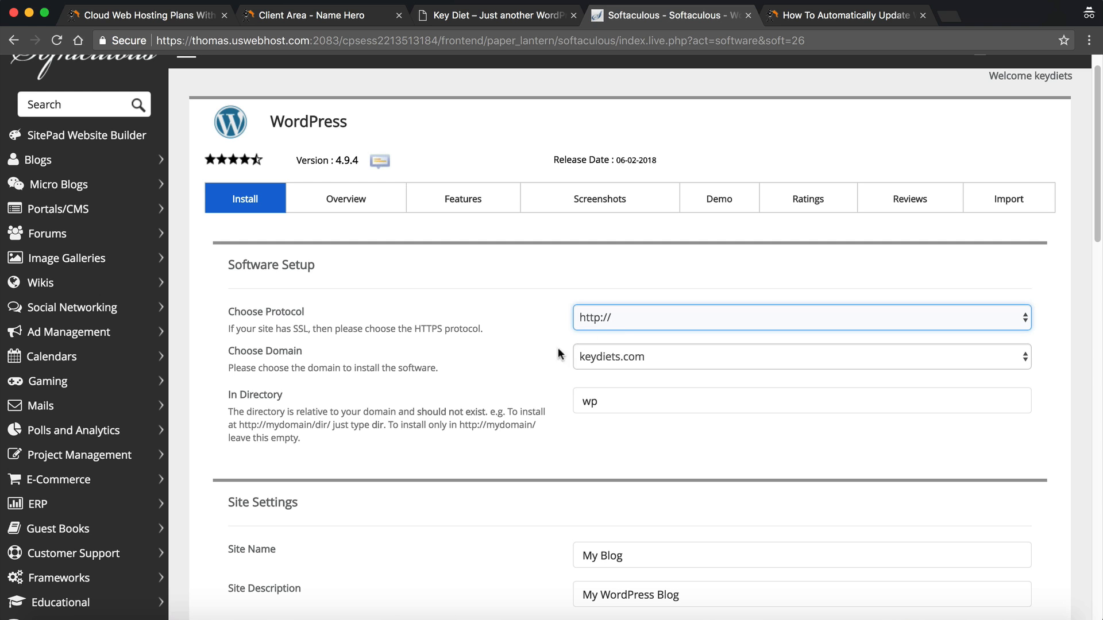
click(646, 351)
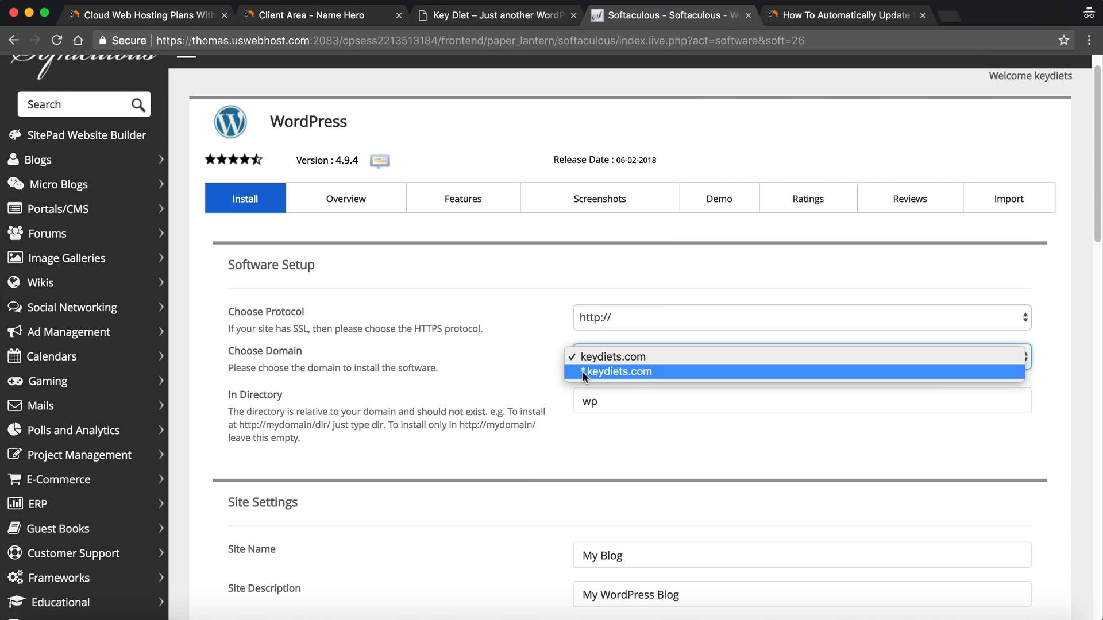
click(639, 356)
click(617, 404)
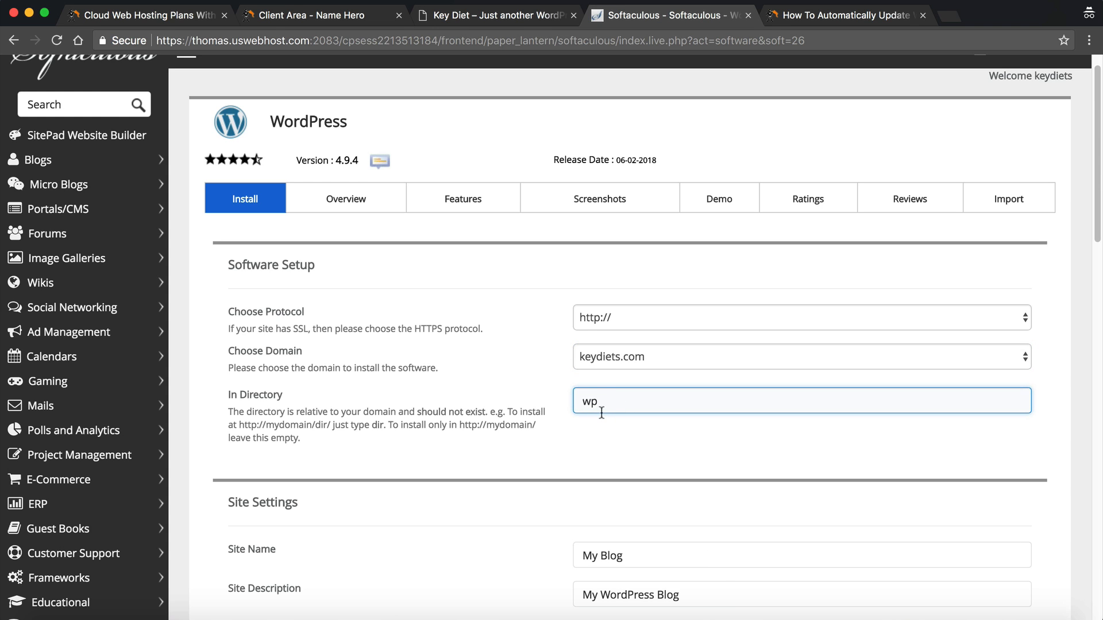
drag(587, 404, 584, 401)
click(612, 399)
scroll(559, 402, down, 3)
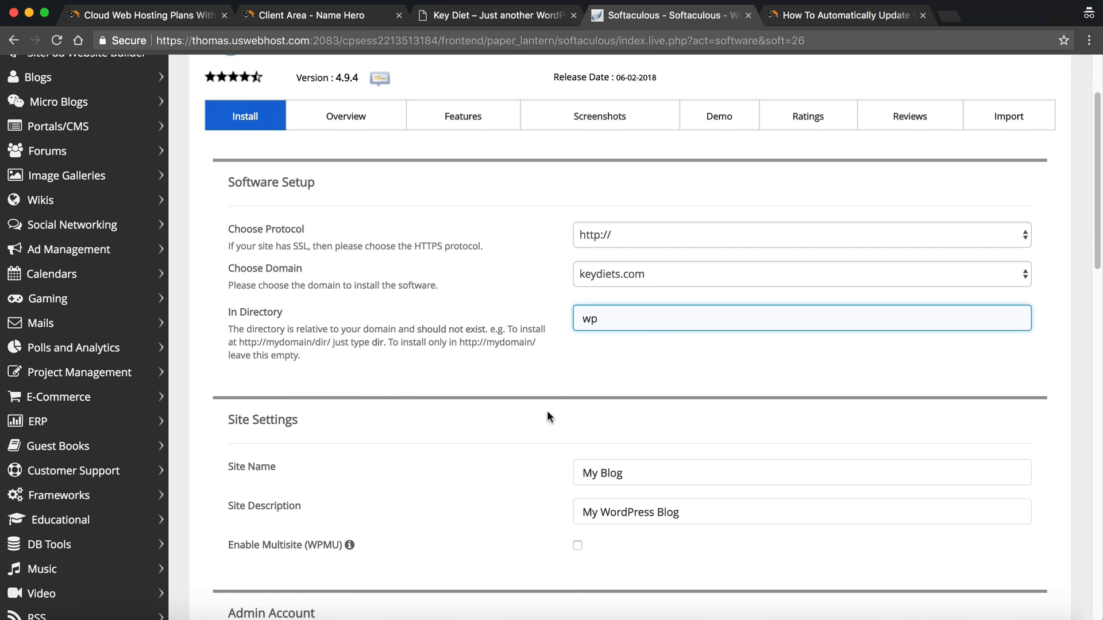
- Log in to cPanel again from the client area and open the public_html folder in File Manager
click(319, 19)
click(454, 22)
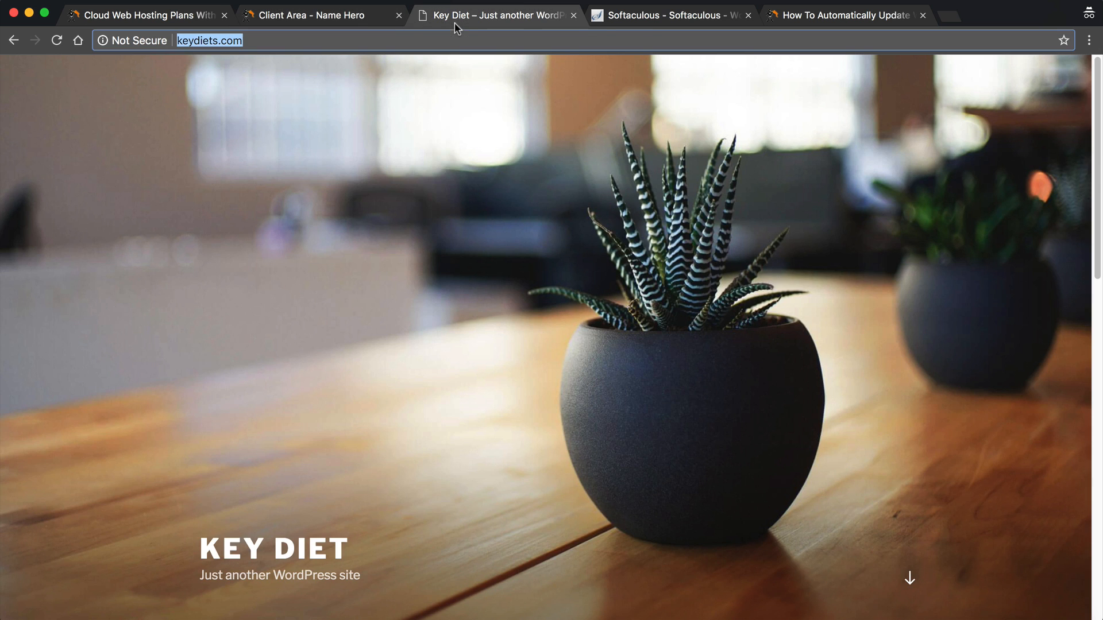
click(322, 19)
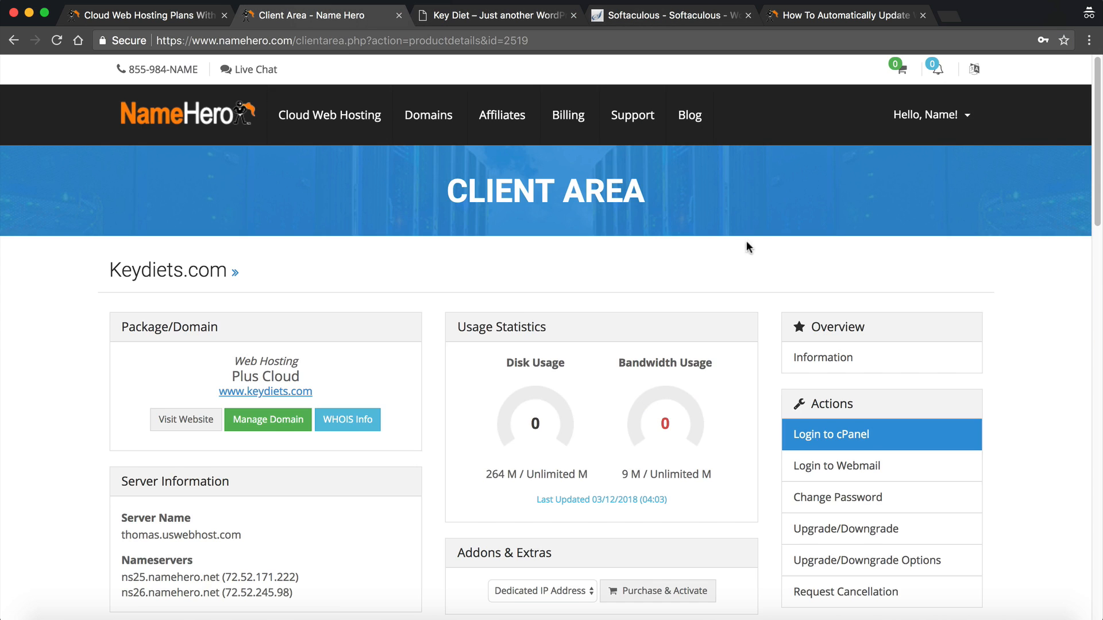
click(806, 432)
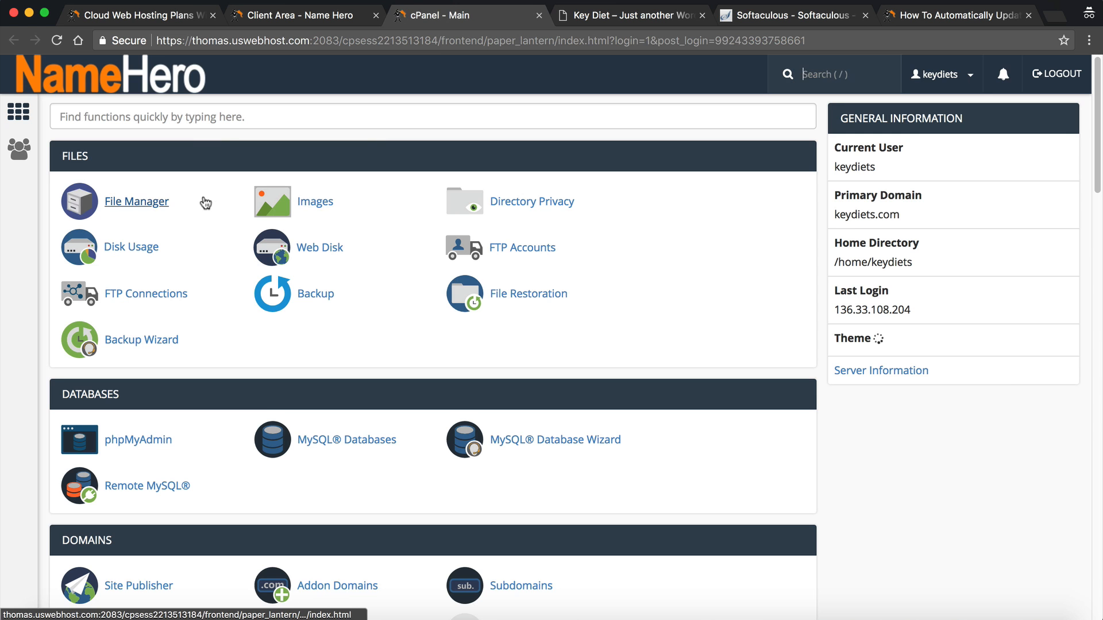
click(154, 202)
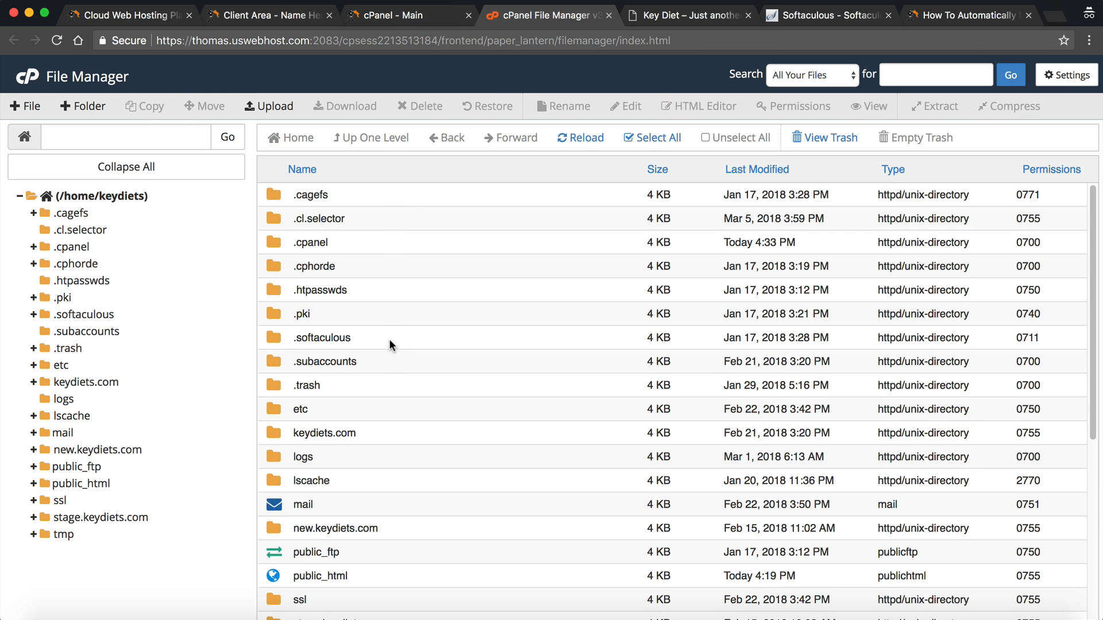
double_click(278, 573)
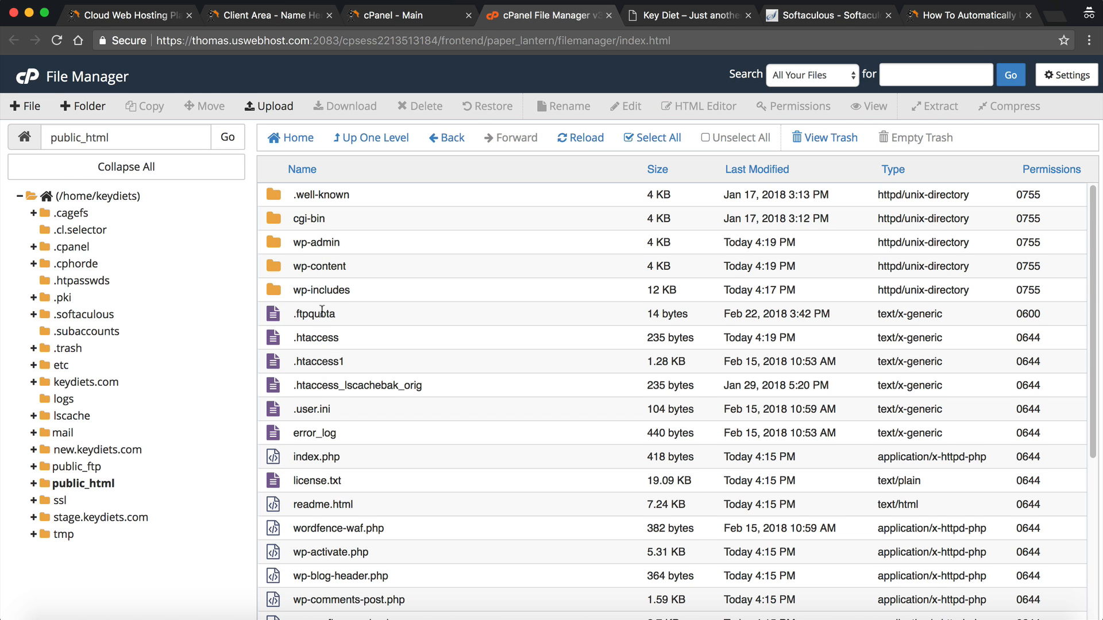
- Look through the files in public_html and check the live keydiets.com site
scroll(322, 310, down, 5)
scroll(303, 345, up, 5)
click(689, 16)
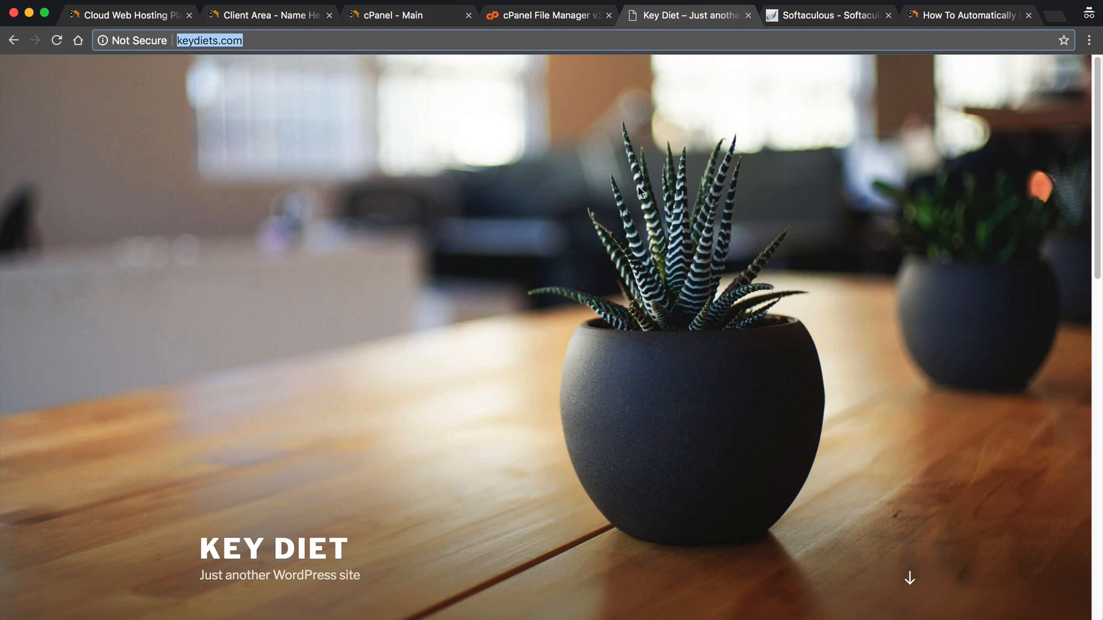
- Back in the WordPress installation form, review the wp directory, the site settings and the admin account fields
drag(779, 11, 661, 14)
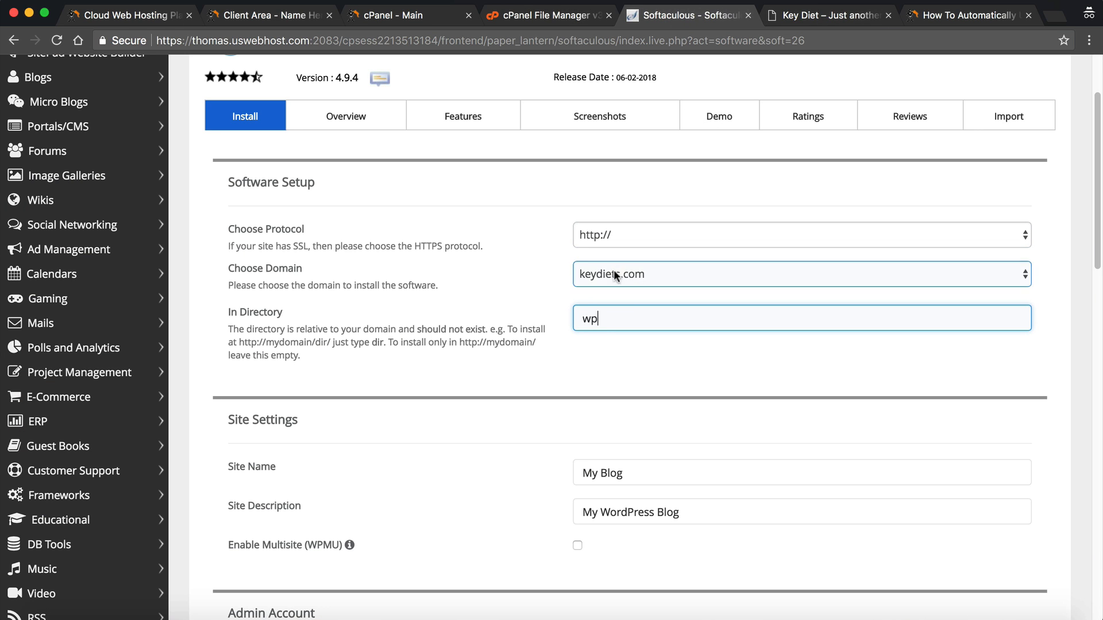
drag(597, 323, 574, 321)
click(615, 321)
click(609, 376)
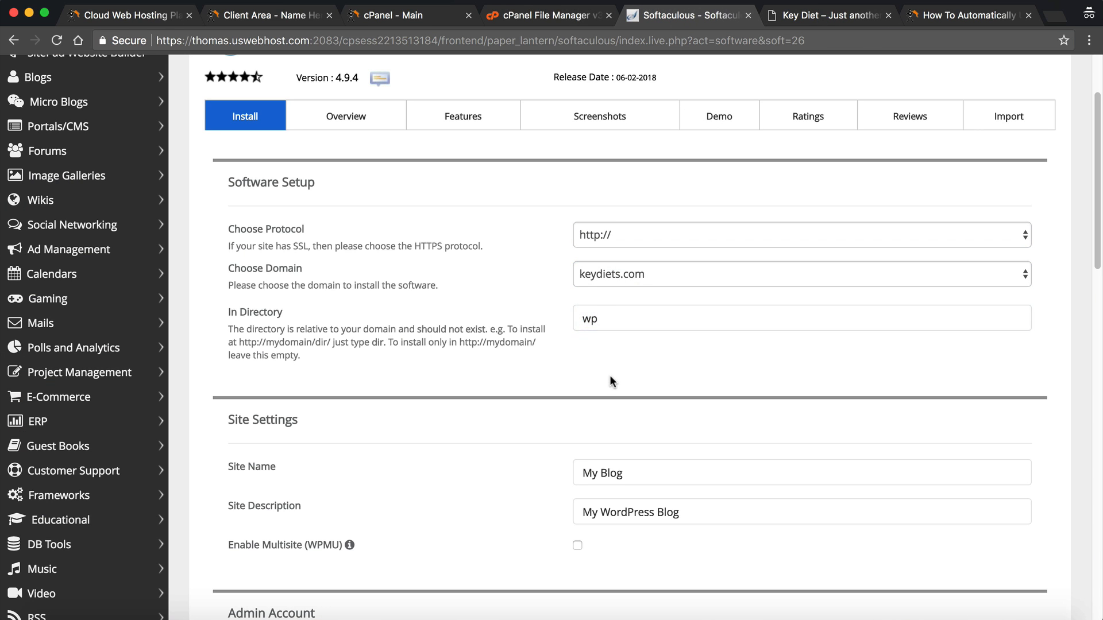
scroll(601, 368, down, 1)
scroll(601, 367, down, 2)
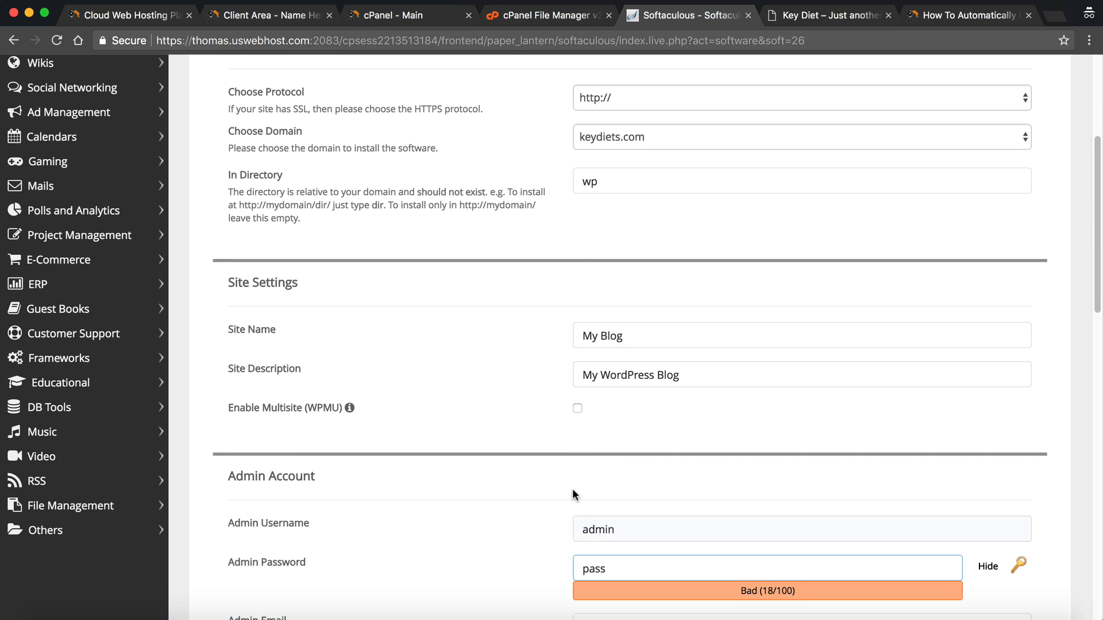
scroll(578, 422, down, 1)
scroll(576, 431, down, 1)
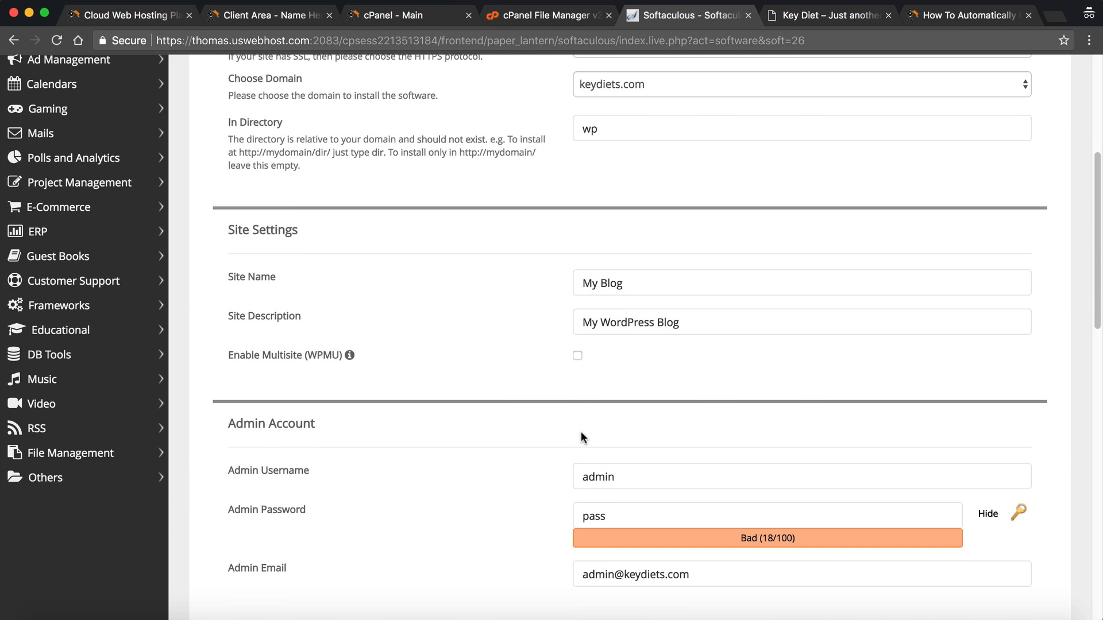
double_click(599, 517)
double_click(600, 481)
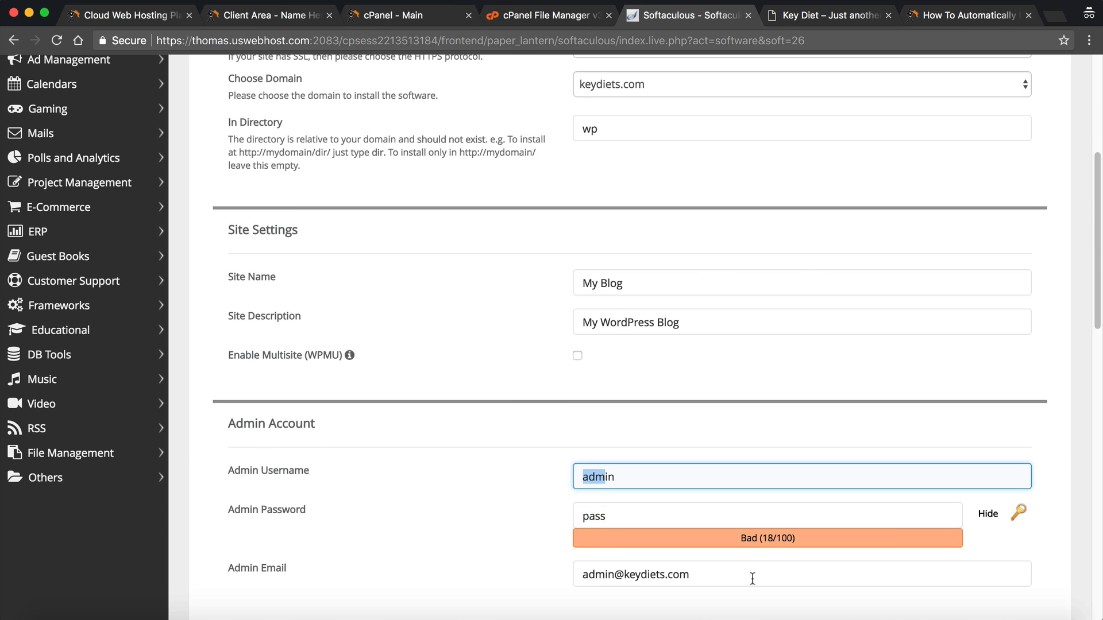
click(660, 512)
- Install WordPress in the wp directory without selecting a theme, and open the new installation's details for editing
scroll(535, 505, down, 8)
scroll(535, 504, down, 7)
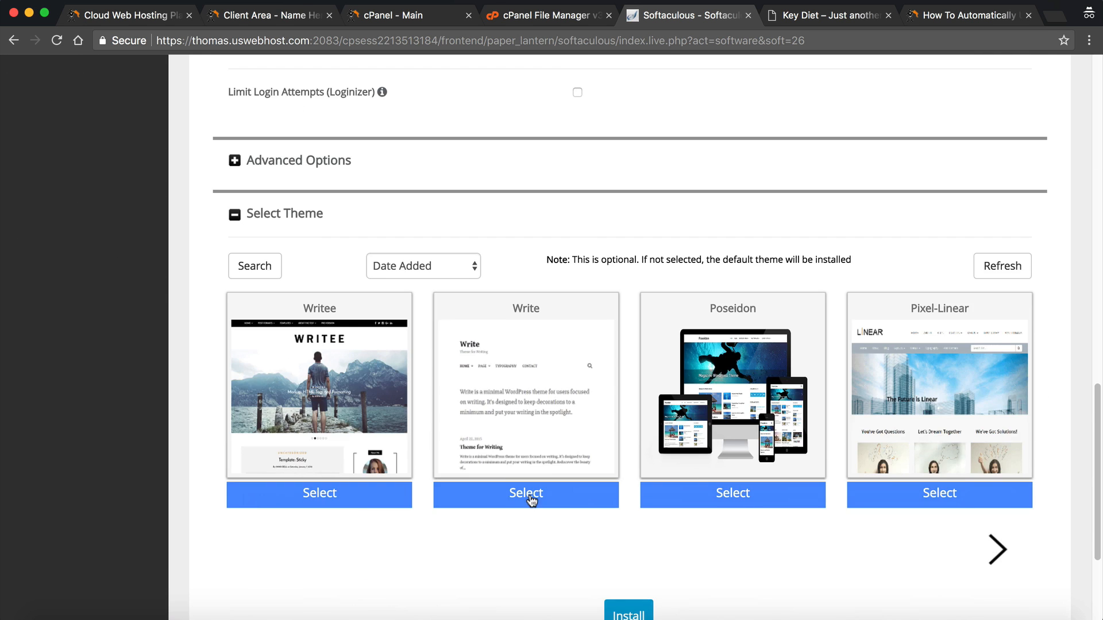
click(625, 477)
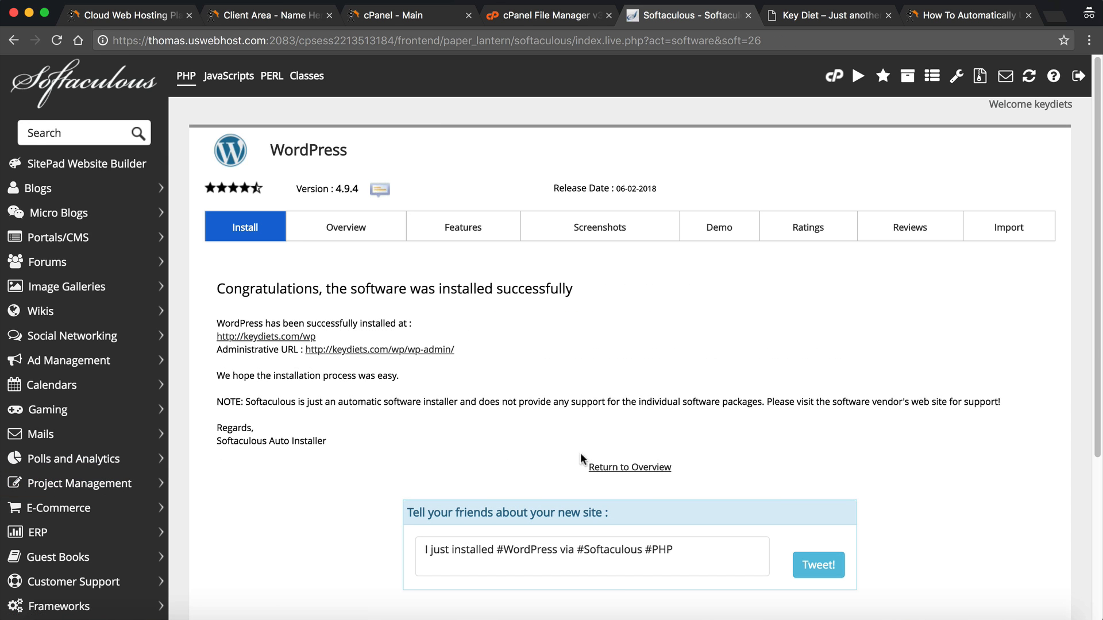
click(617, 469)
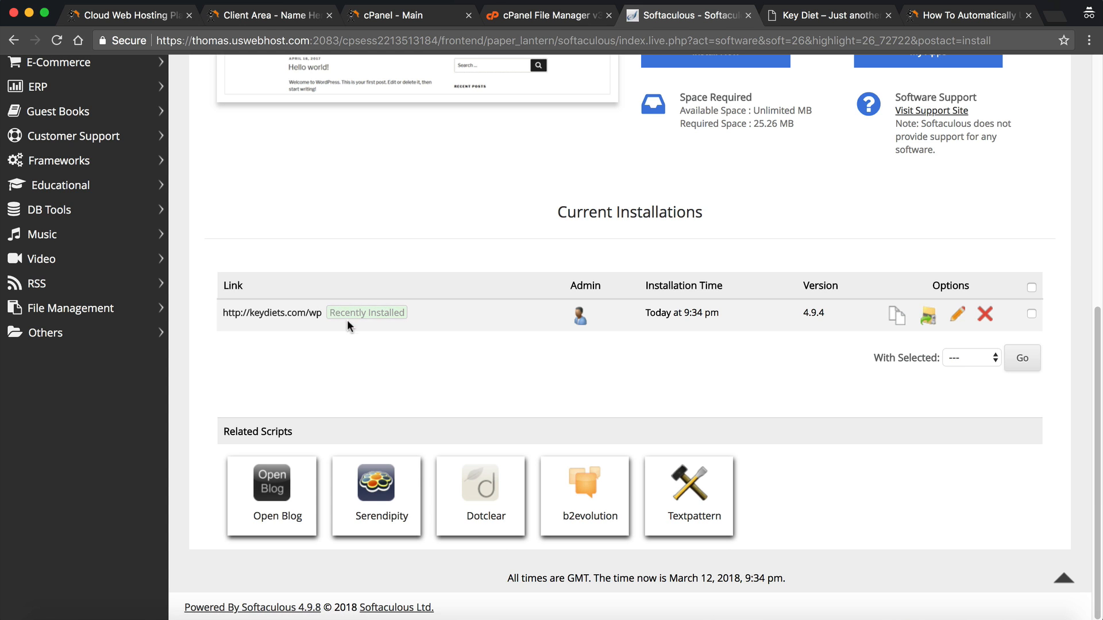
click(955, 318)
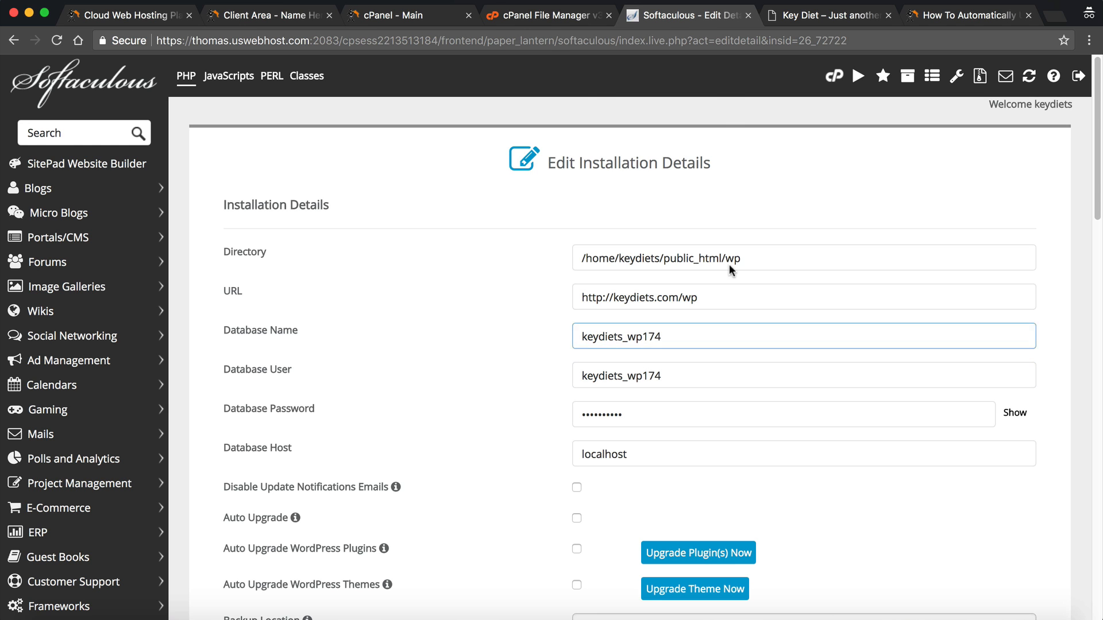
- In File Manager, open wp-config.php from public_html in the code editor to examine its database settings
click(547, 17)
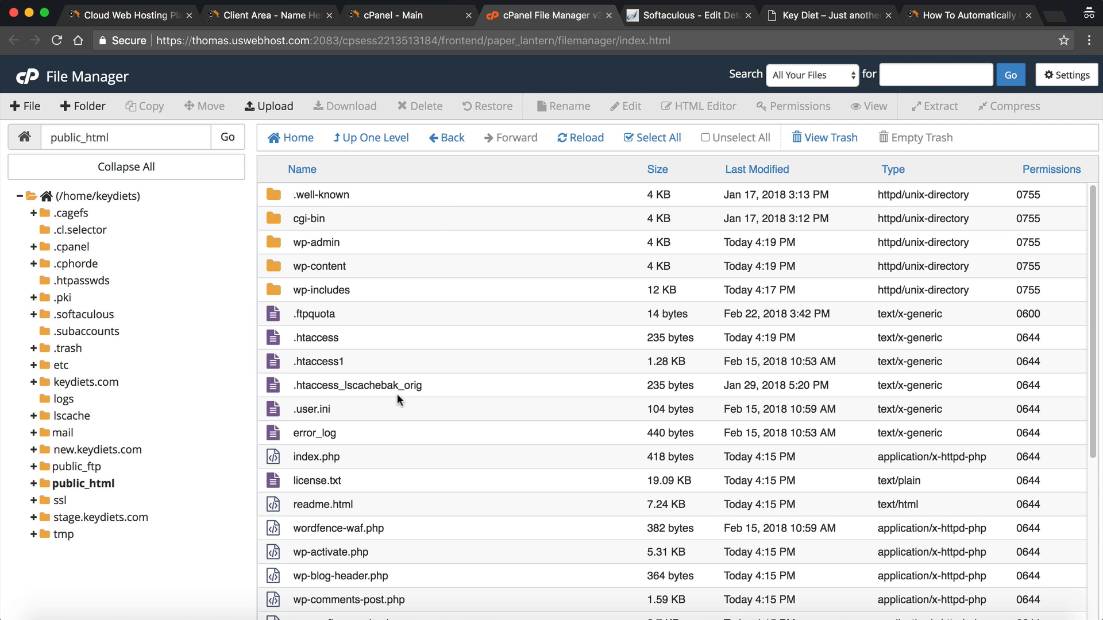
scroll(392, 419, down, 2)
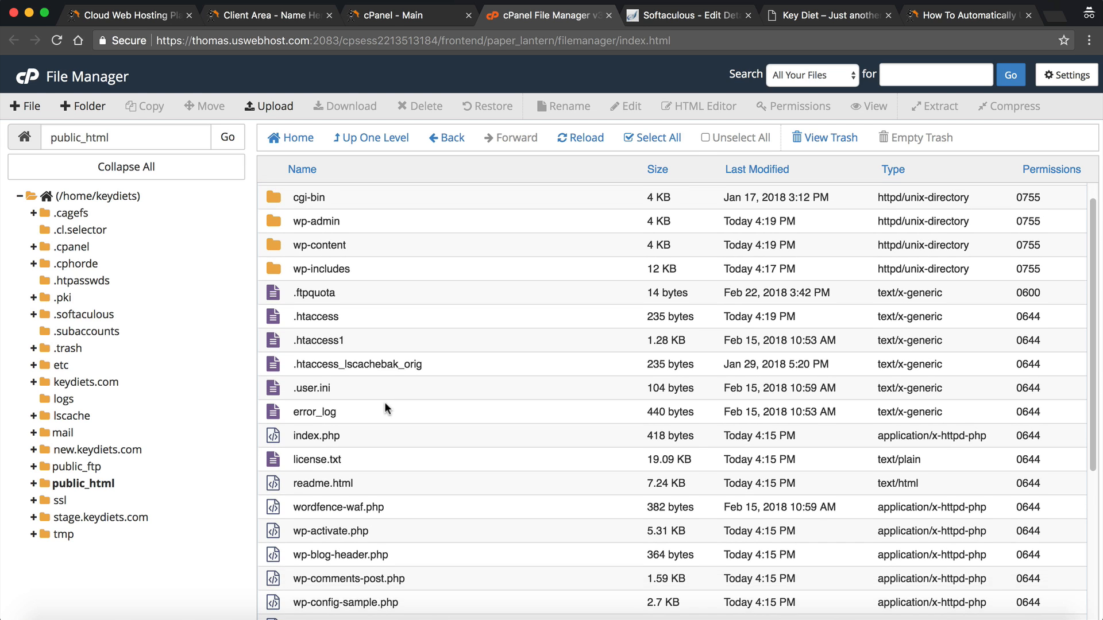
click(348, 585)
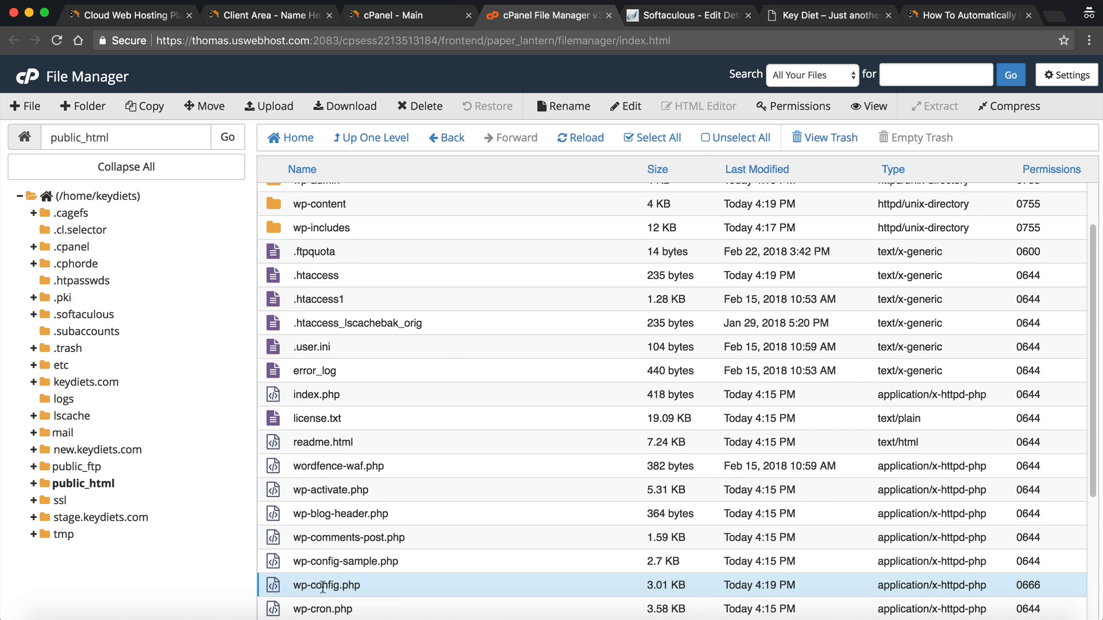
click(626, 106)
click(694, 456)
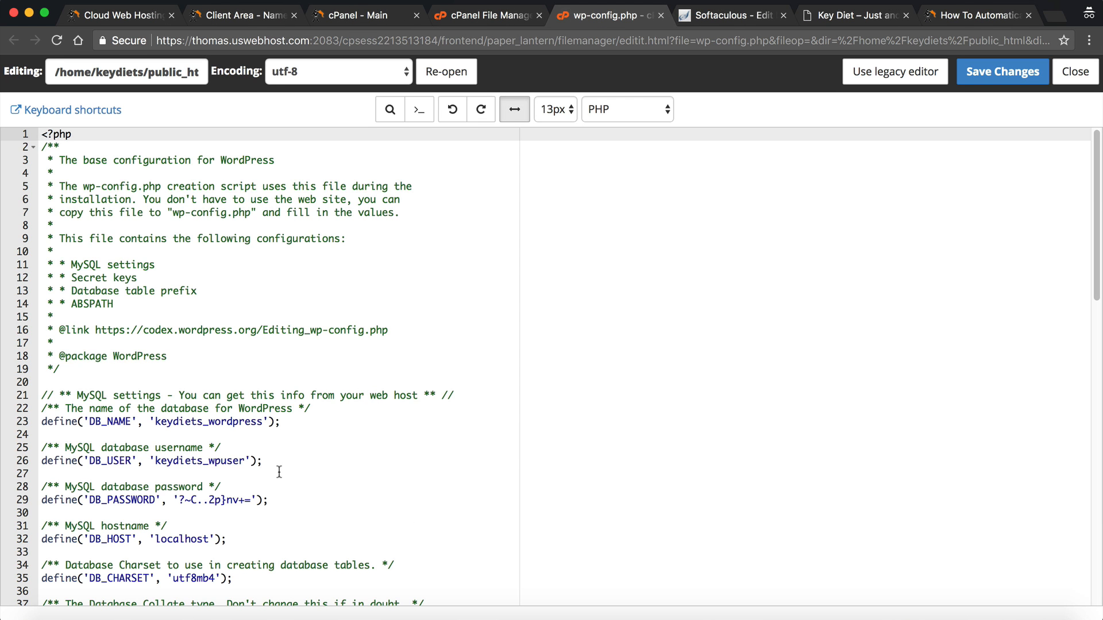
drag(305, 503, 304, 488)
click(304, 488)
click(689, 22)
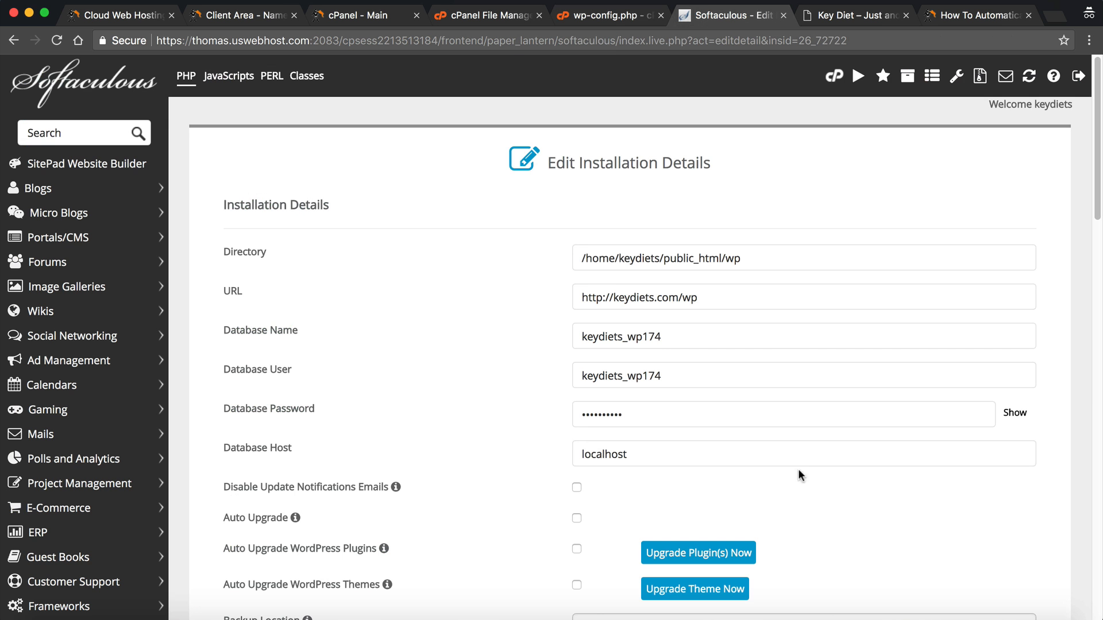
click(702, 259)
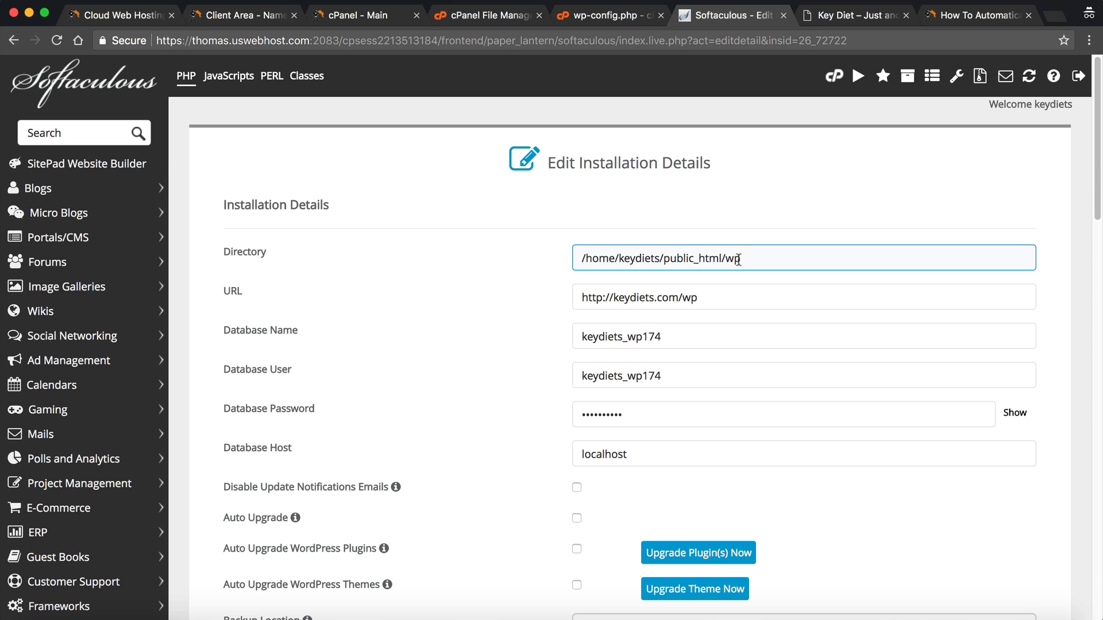
click(738, 260)
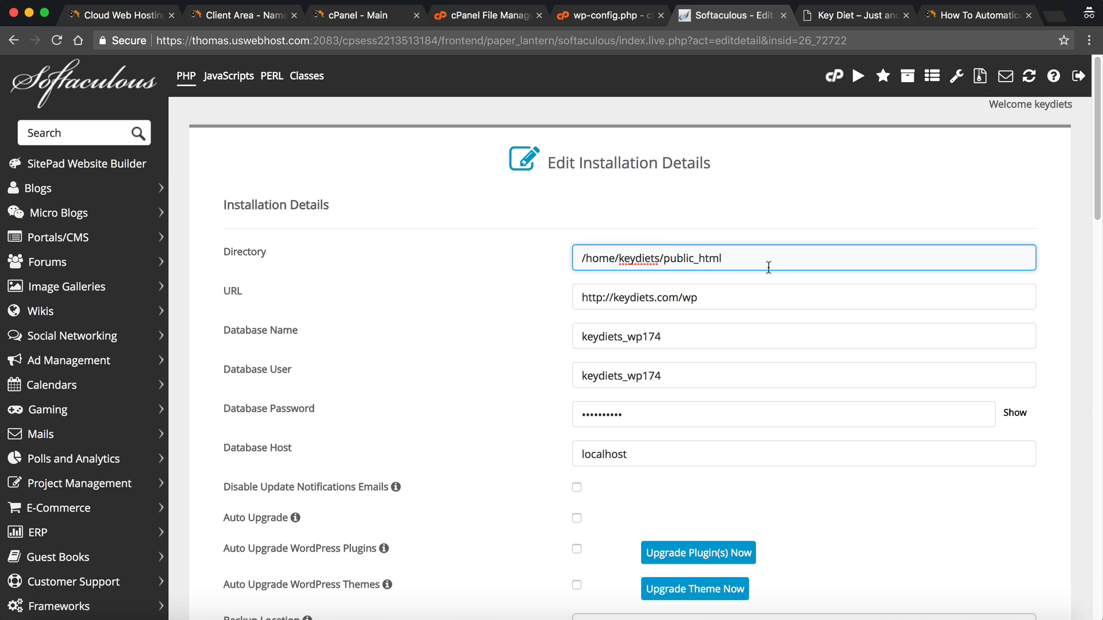
drag(742, 263, 557, 264)
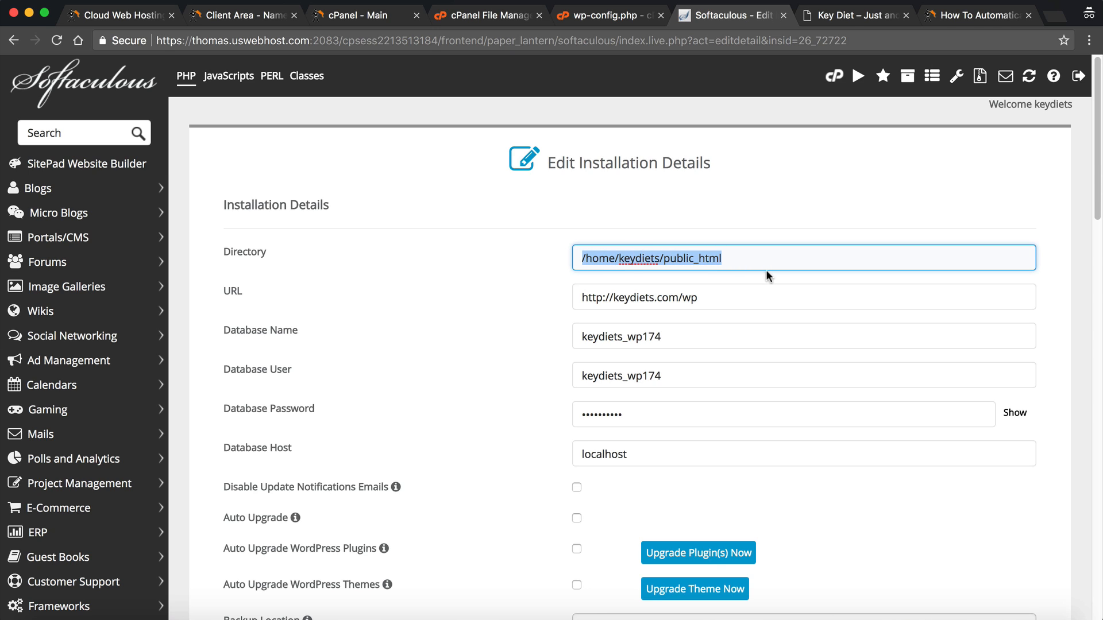
click(734, 262)
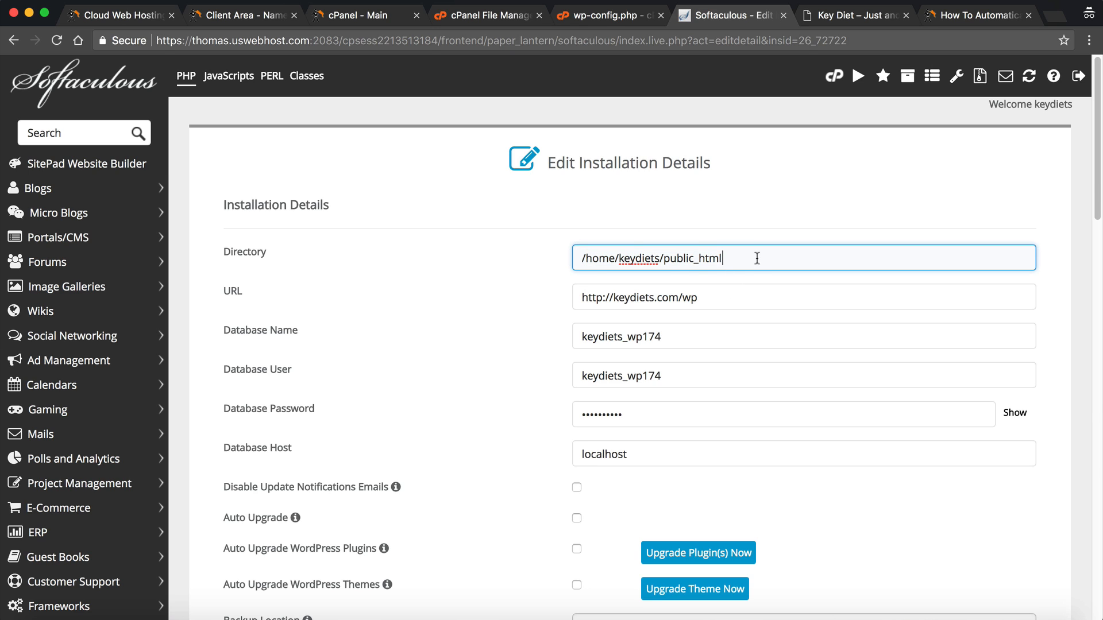
double_click(690, 298)
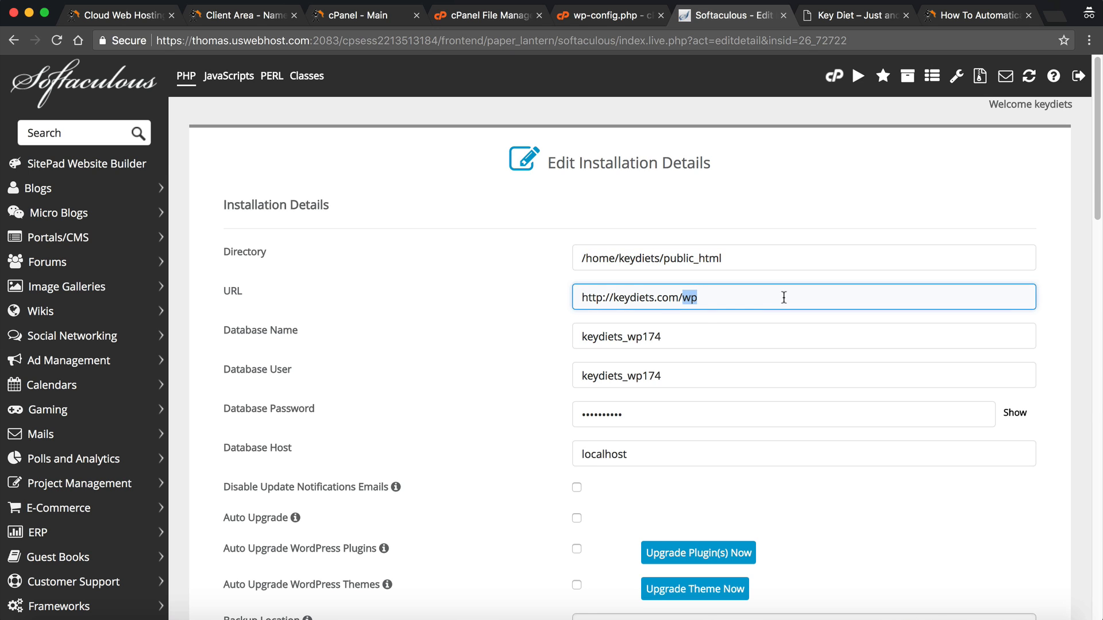
key(BackSpace)
- Copy the DB_NAME value keydiets_wordpress from wp-config.php into the installation's Database Name
double_click(305, 331)
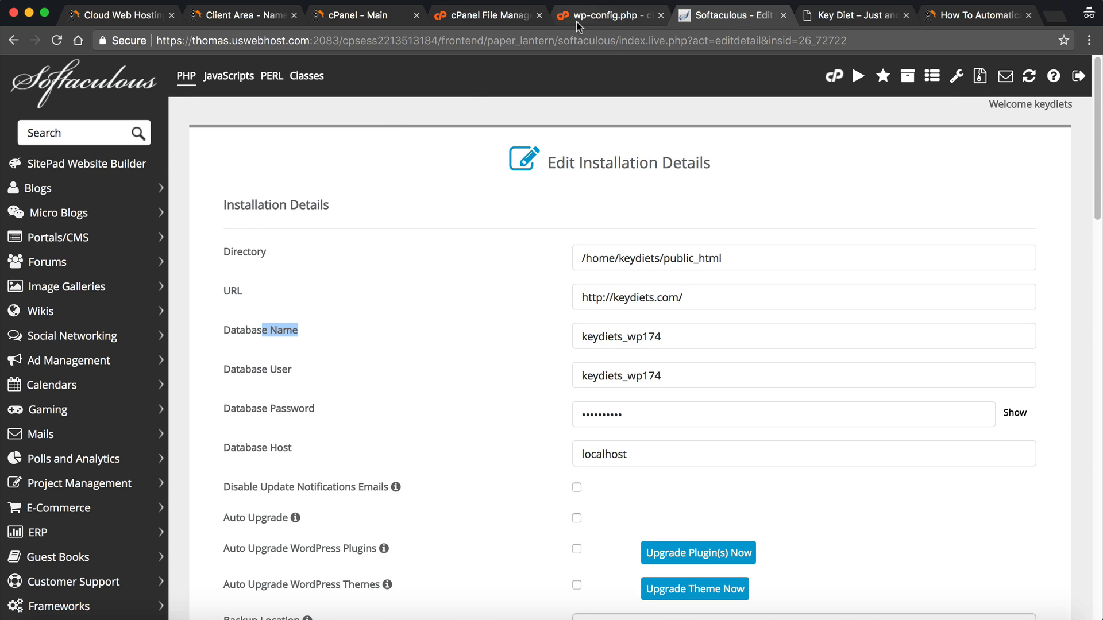
click(577, 17)
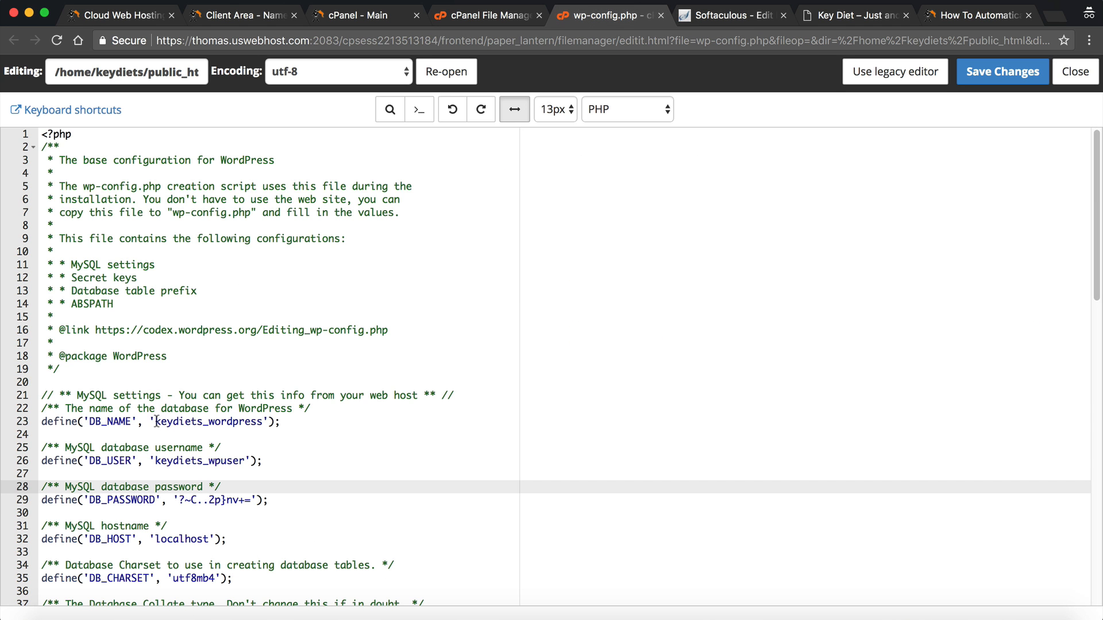
drag(156, 423, 263, 425)
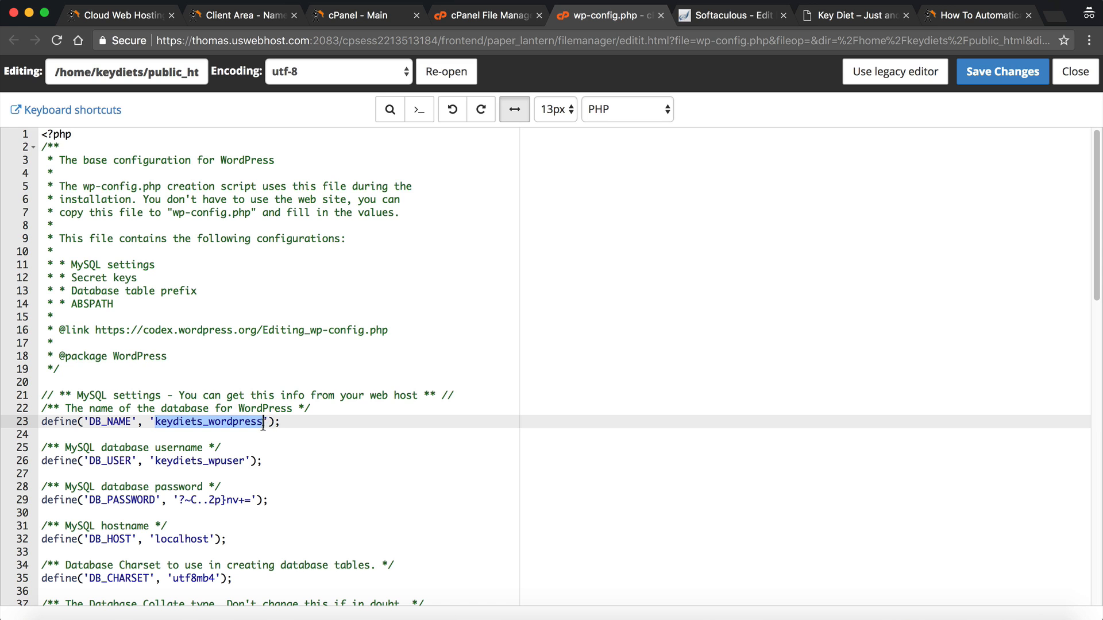
right_click(249, 423)
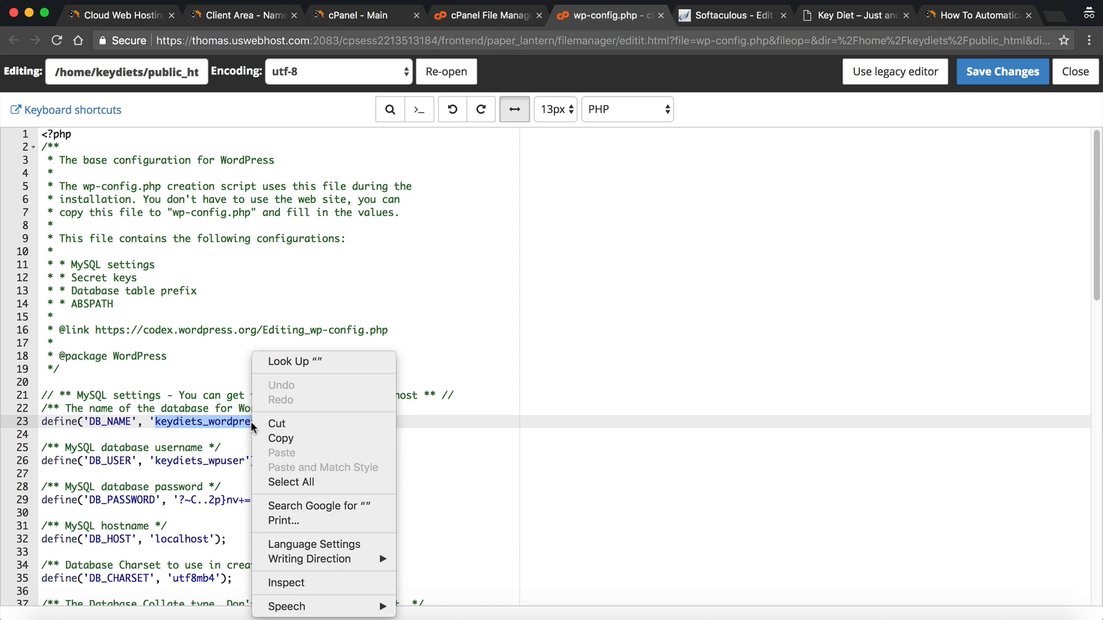
click(274, 442)
click(727, 15)
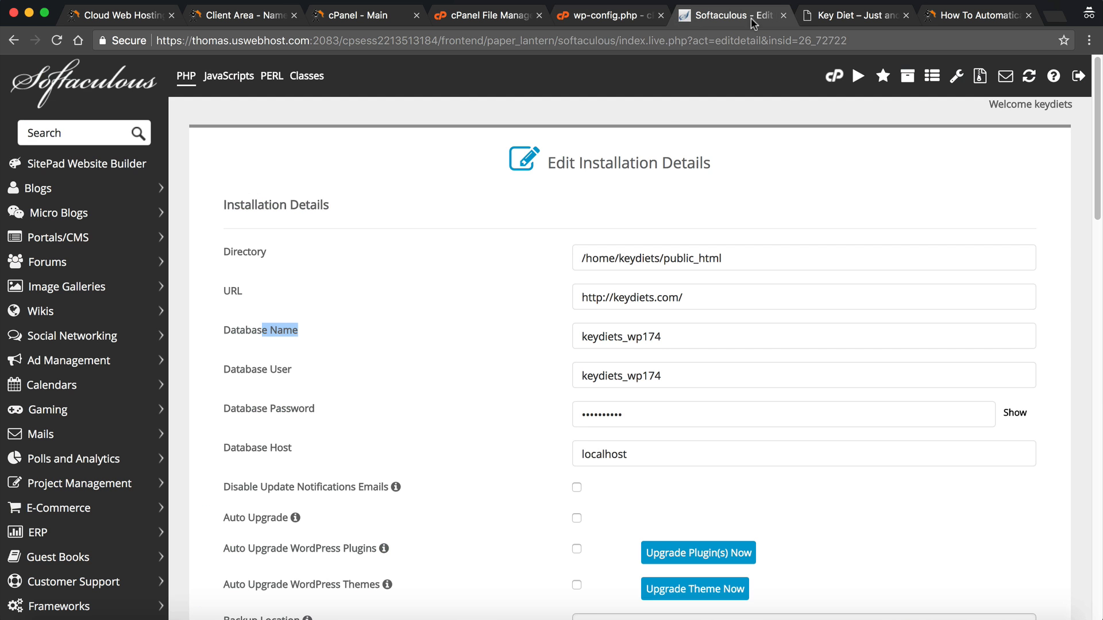
click(668, 342)
drag(667, 343, 583, 337)
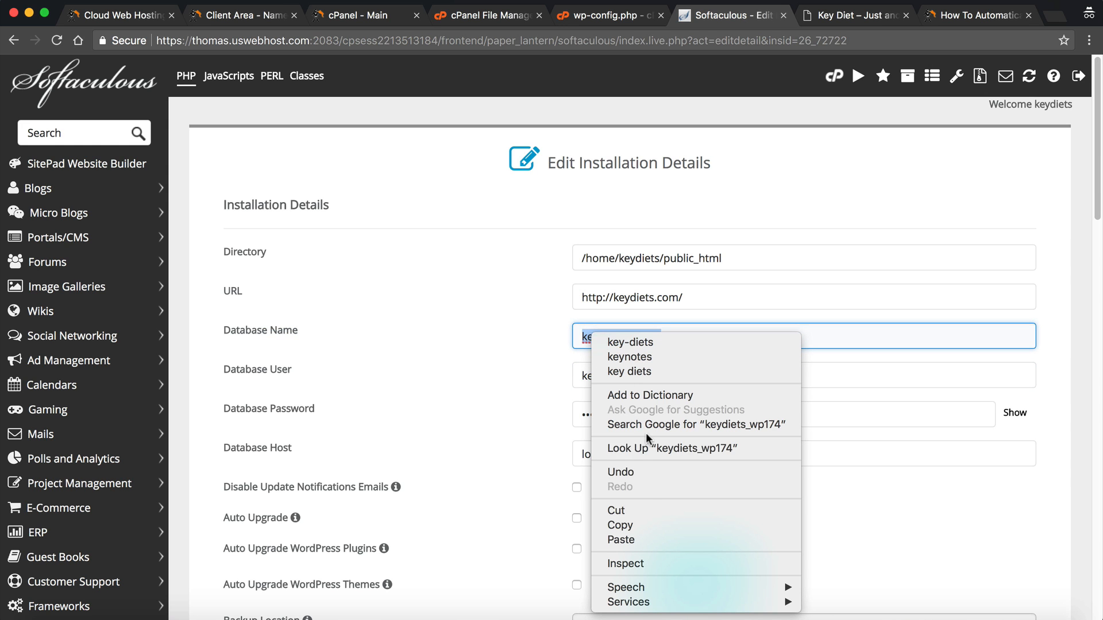
right_click(586, 334)
click(620, 540)
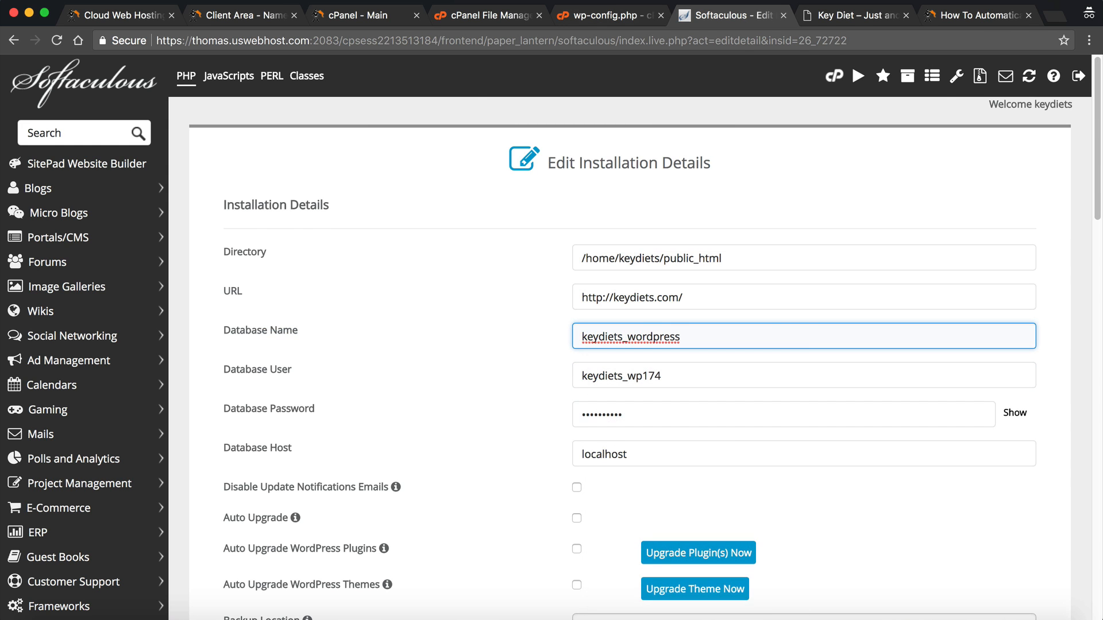
- Copy the DB_USER value keydiets_wpuser from wp-config.php into the installation's Database User
click(610, 10)
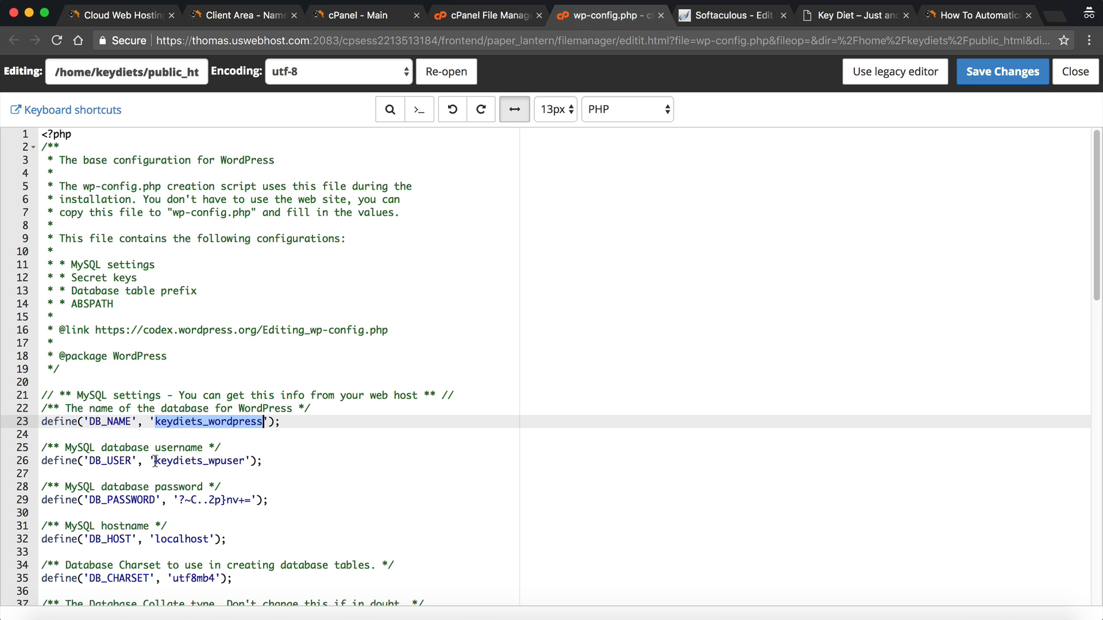
drag(155, 461, 247, 458)
right_click(229, 463)
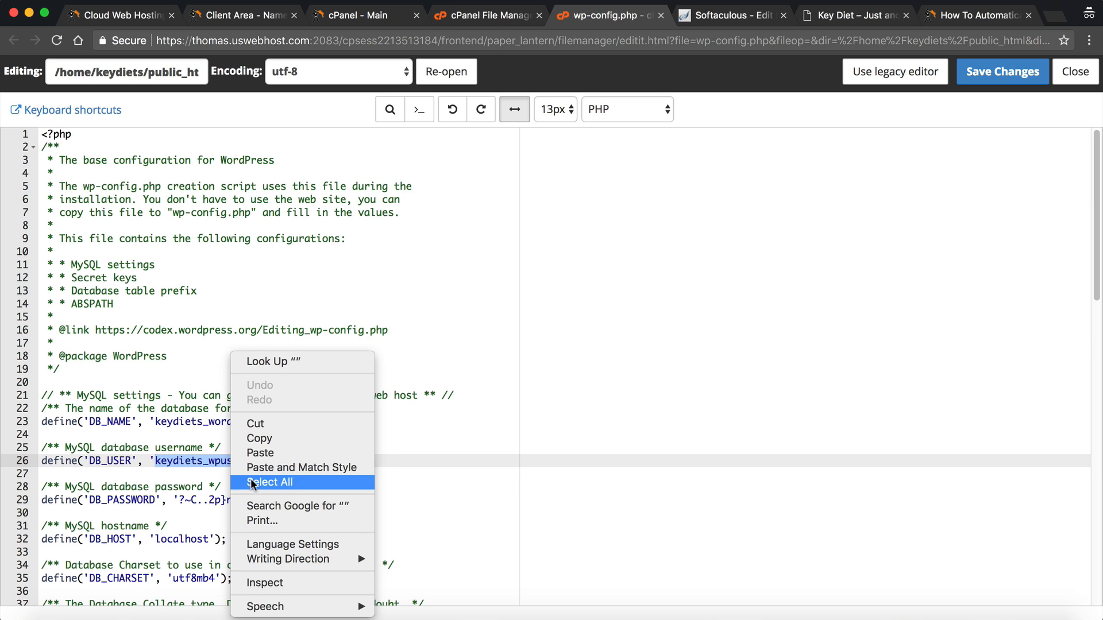
click(258, 438)
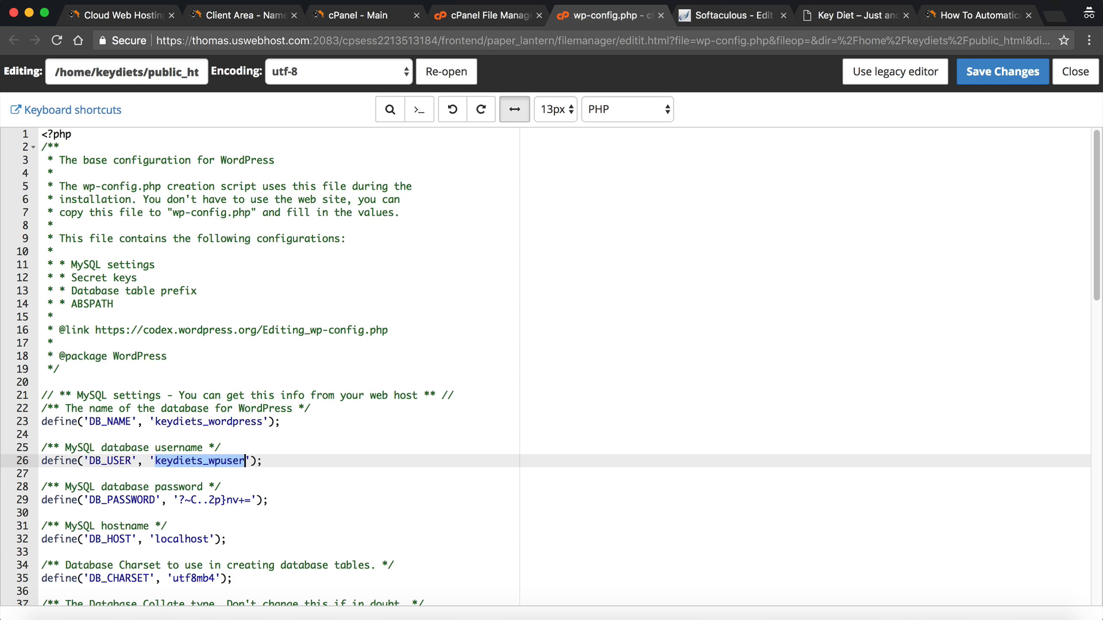
click(732, 15)
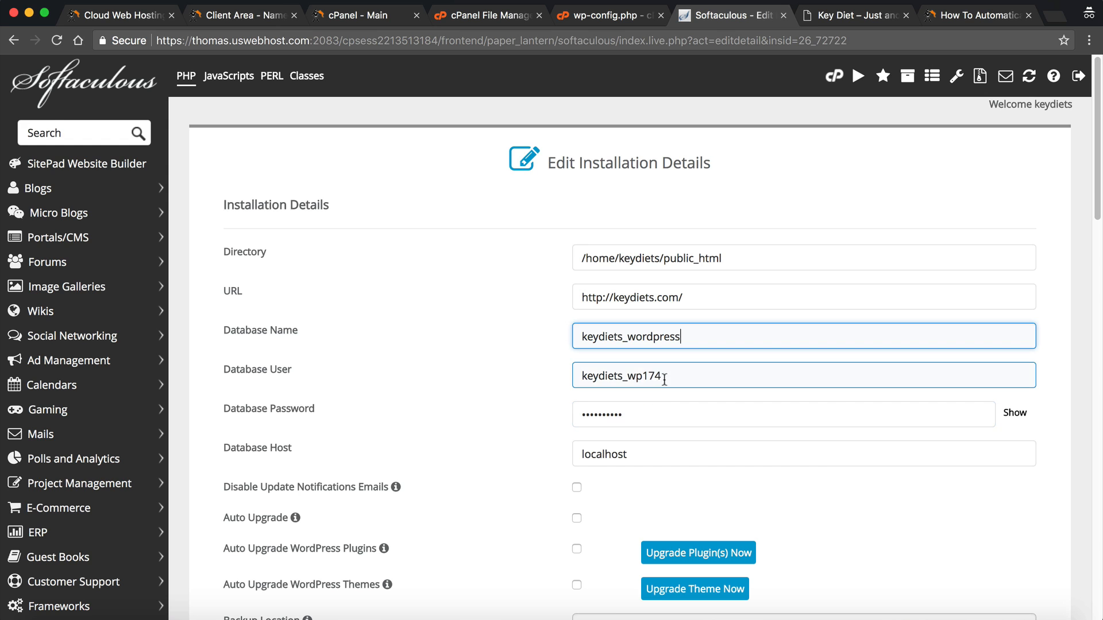
drag(665, 380, 546, 379)
right_click(615, 367)
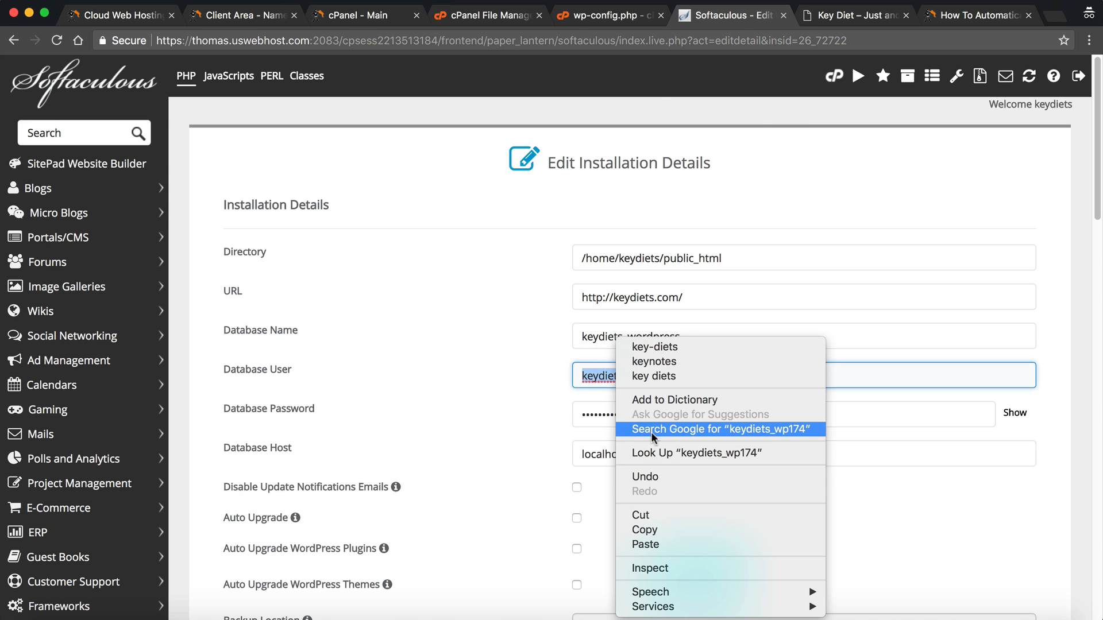
click(646, 543)
- Copy the DB_PASSWORD value from wp-config.php into the installation's Database Password and reveal the password field
click(610, 15)
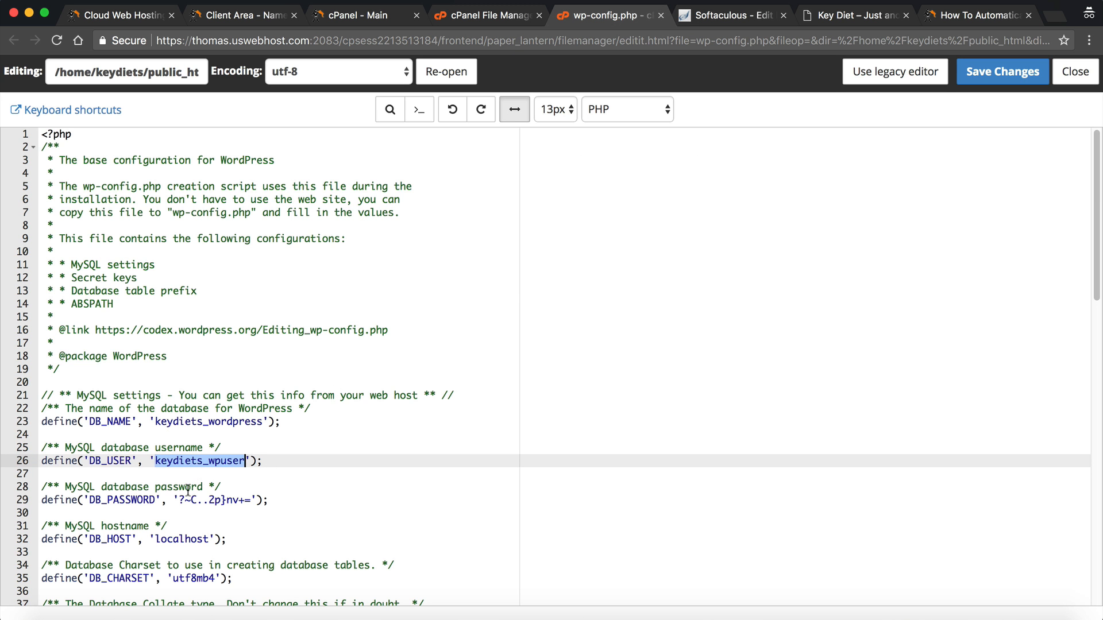
drag(179, 499, 255, 500)
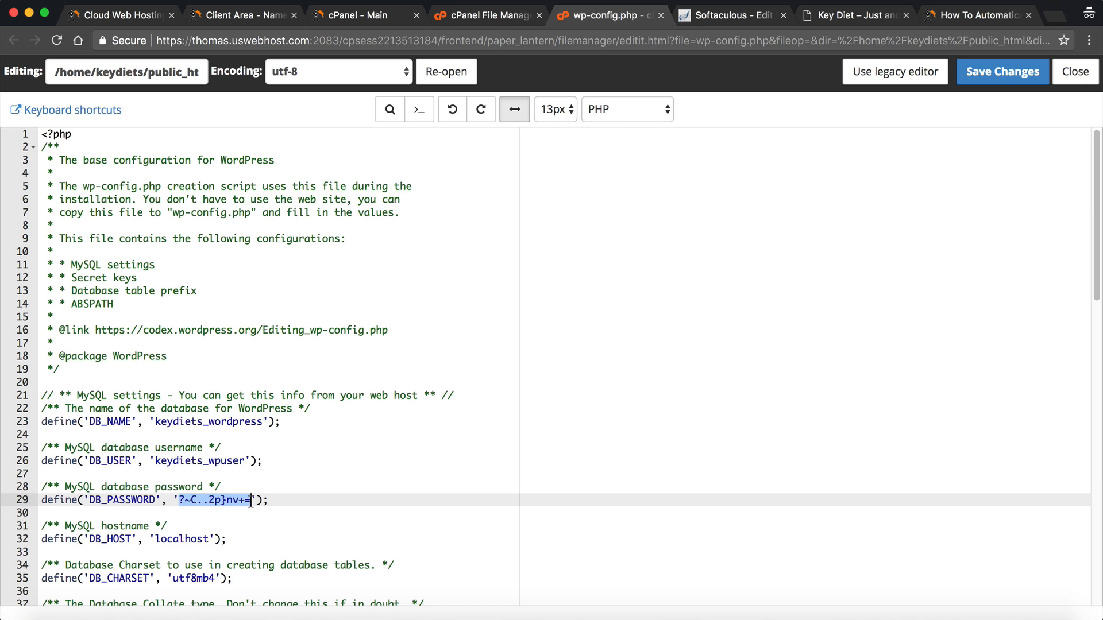
right_click(248, 500)
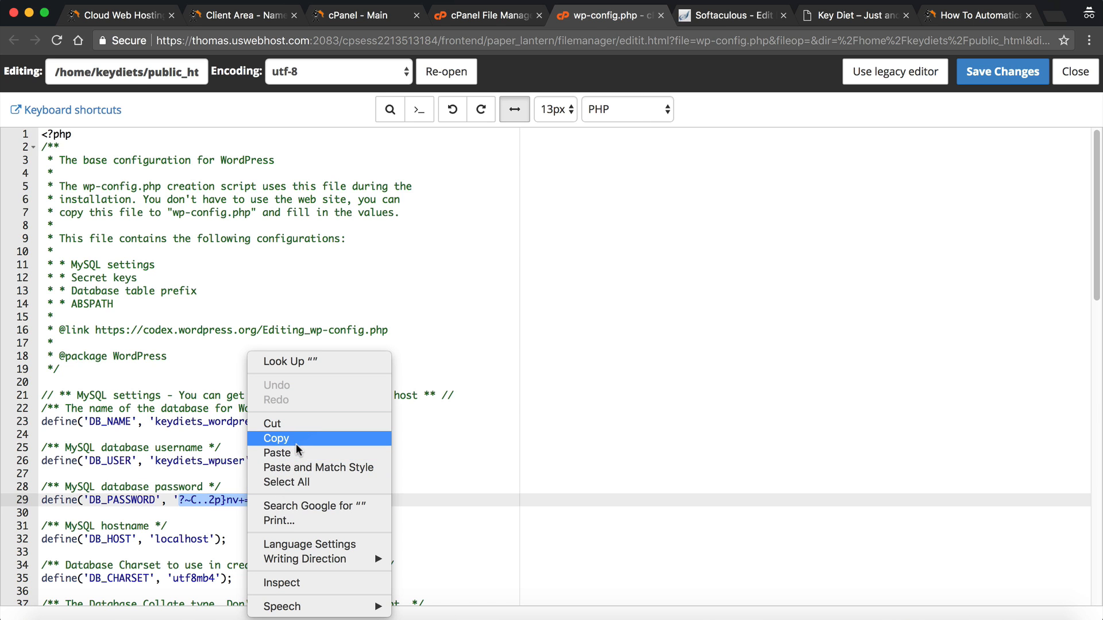
click(274, 439)
click(700, 18)
click(632, 412)
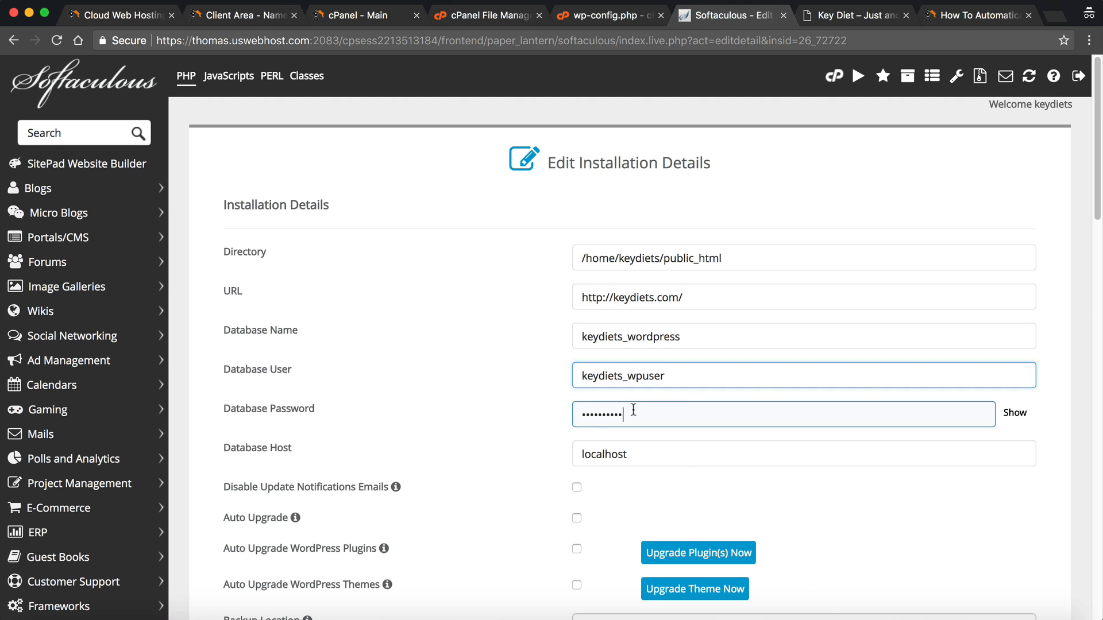
double_click(591, 414)
right_click(591, 414)
click(622, 477)
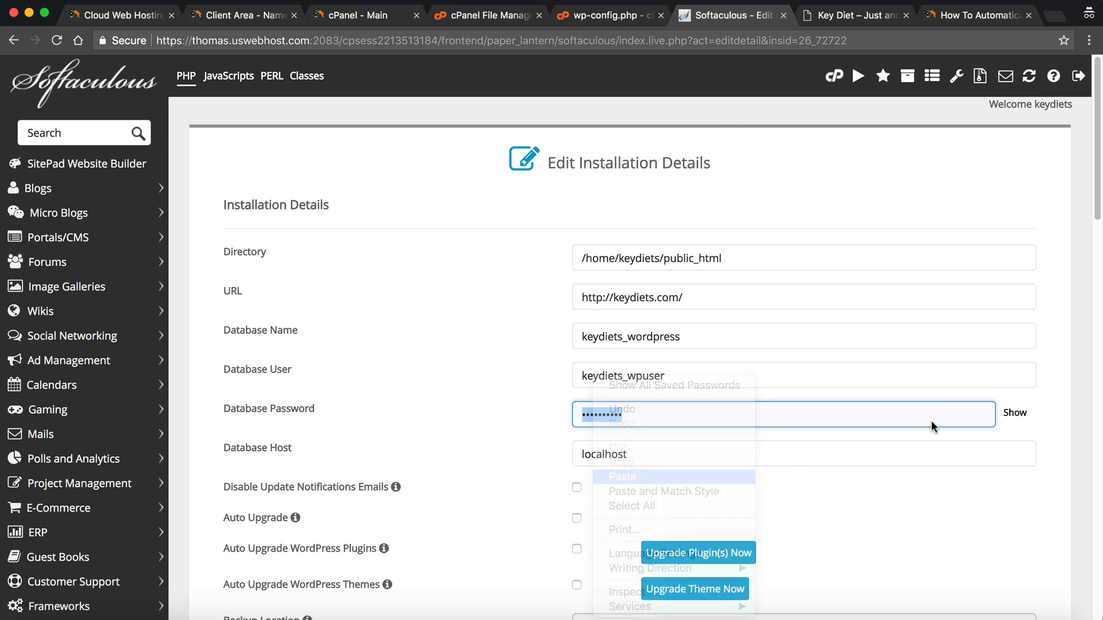
click(1015, 413)
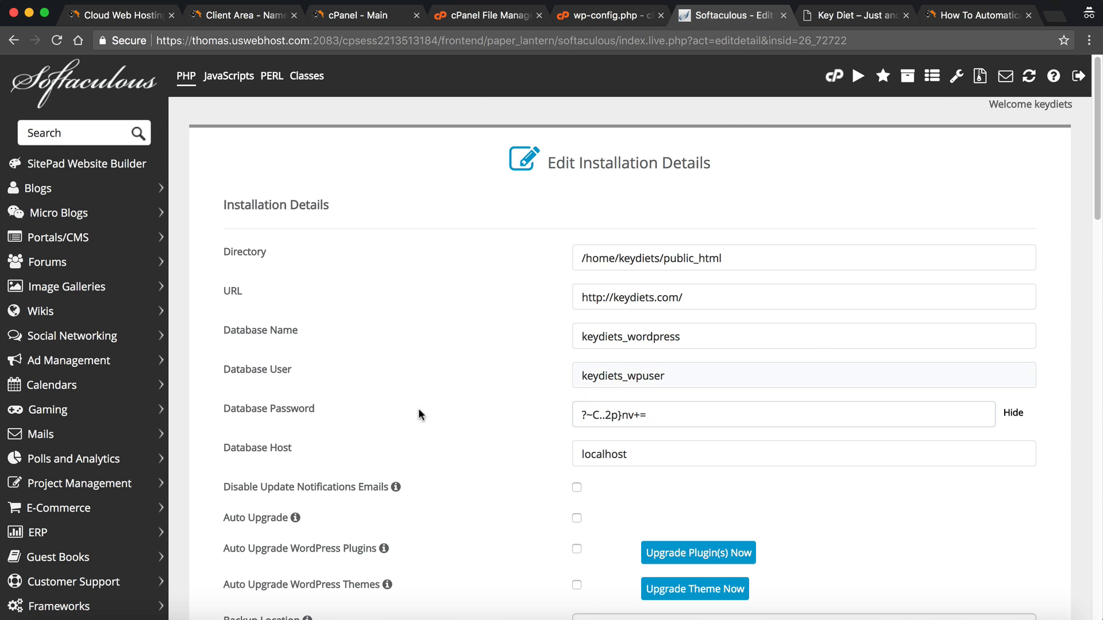
- Compare the DB_HOST value in wp-config.php with the installation's Database Host
click(583, 15)
click(727, 15)
click(582, 454)
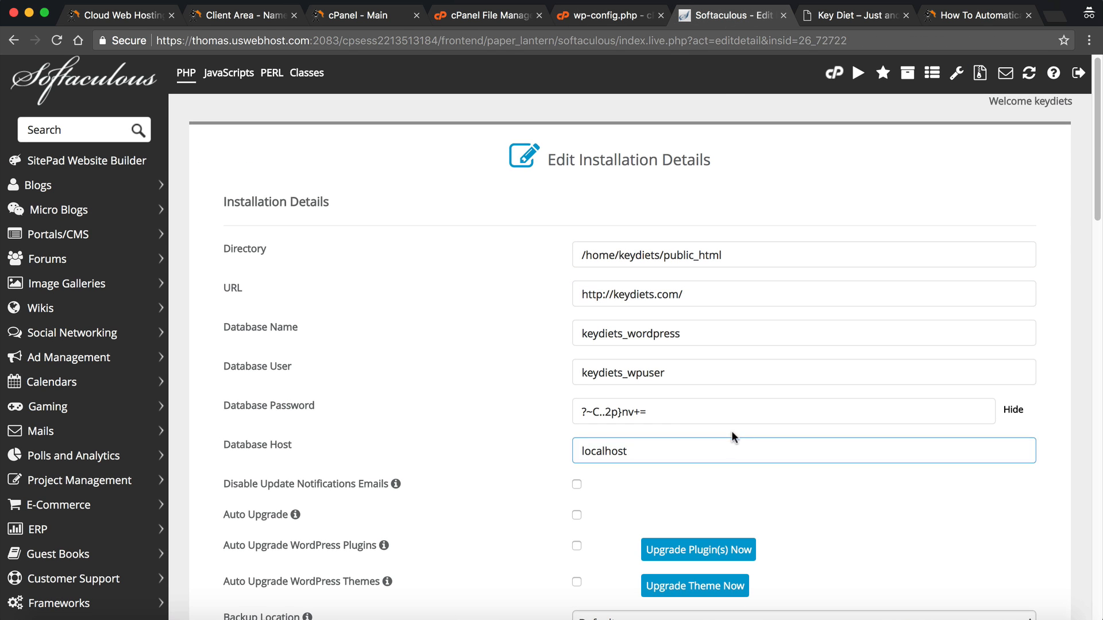
click(659, 467)
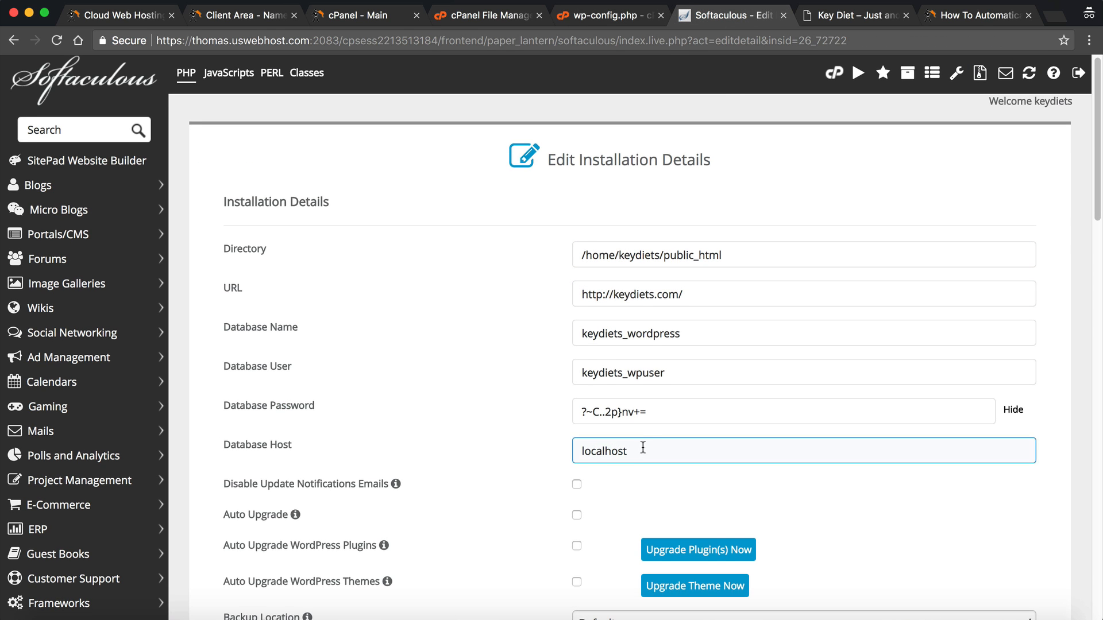
- Enable Auto Upgrade, Auto Upgrade WordPress Plugins and Auto Upgrade WordPress Themes for the installation
scroll(643, 437, down, 3)
scroll(630, 388, down, 1)
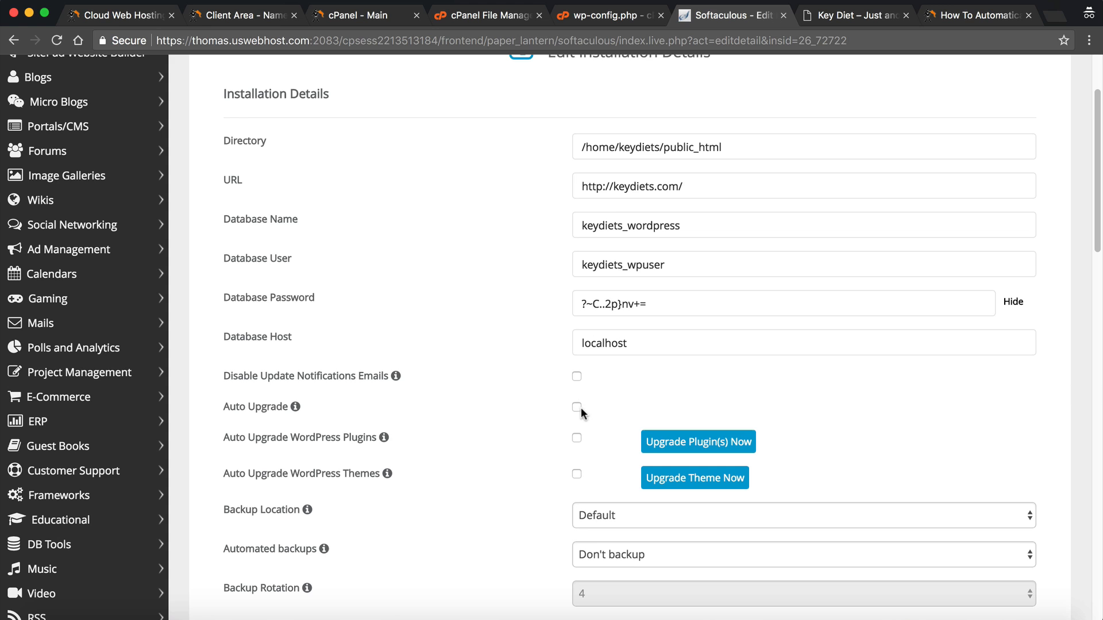
mouse_move(289, 412)
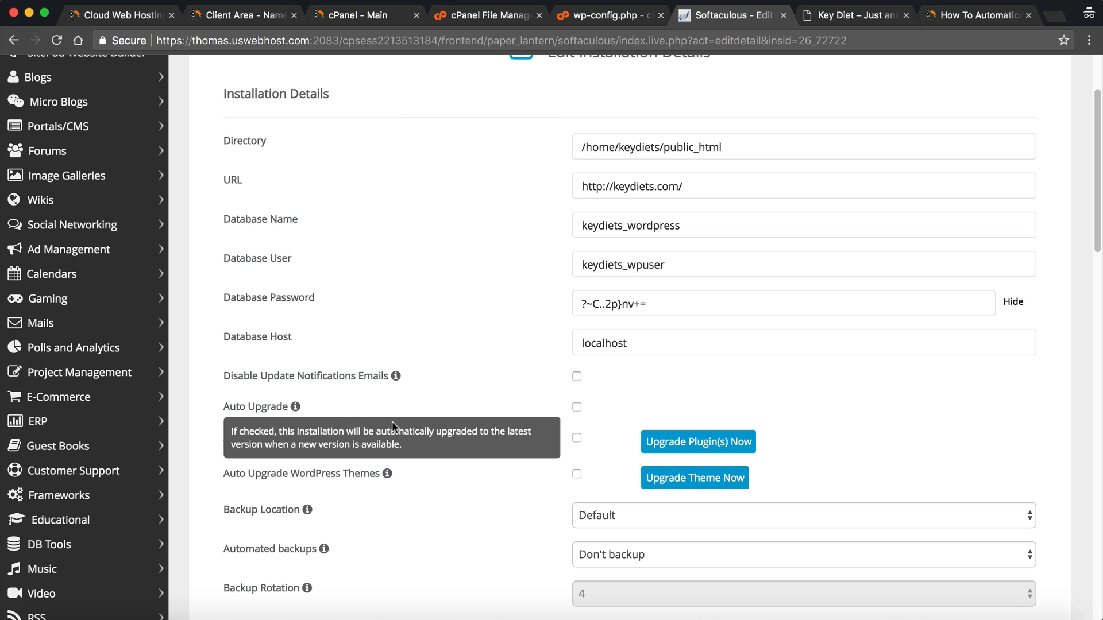
click(574, 407)
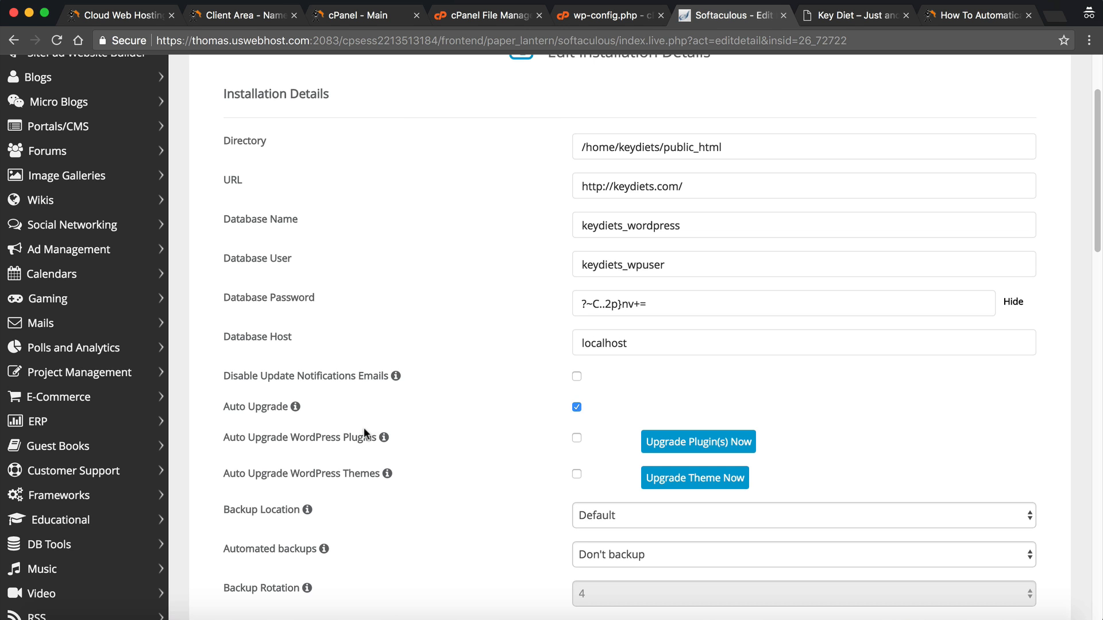
click(576, 439)
click(577, 474)
- Examine the Backup Location and Automated backups options of the installation without changing them
scroll(522, 514, down, 2)
click(588, 463)
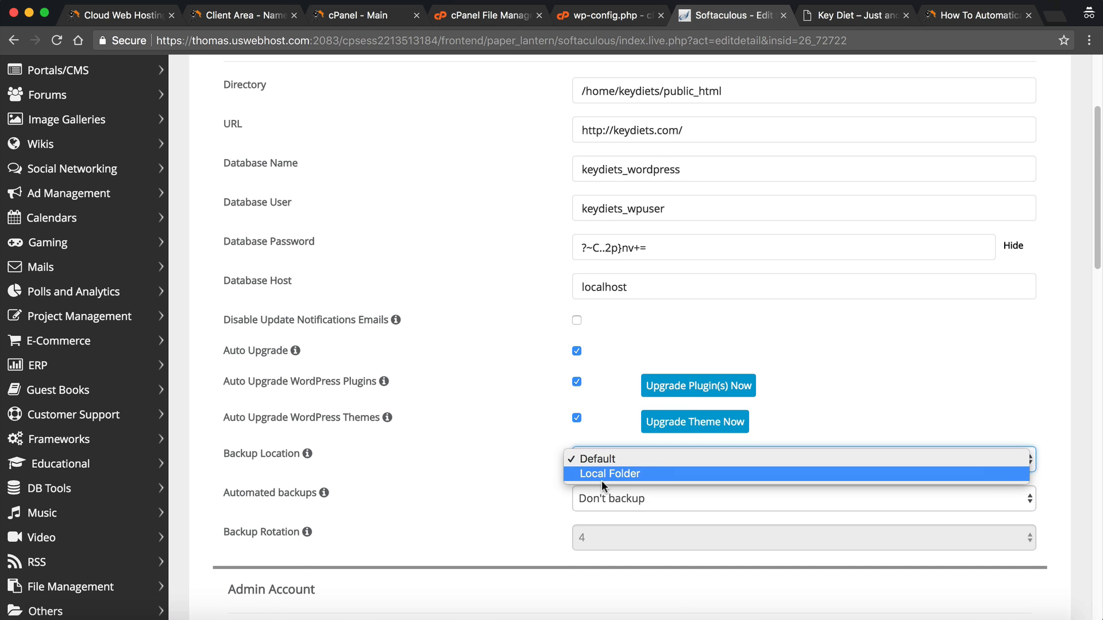
click(484, 469)
scroll(540, 469, down, 1)
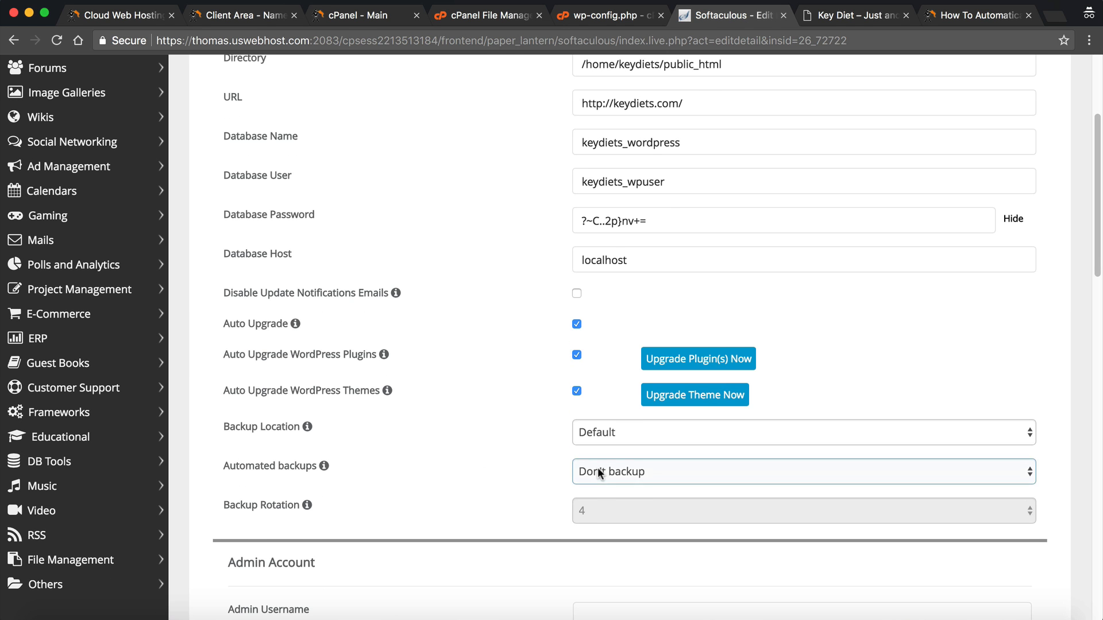
click(598, 467)
click(530, 439)
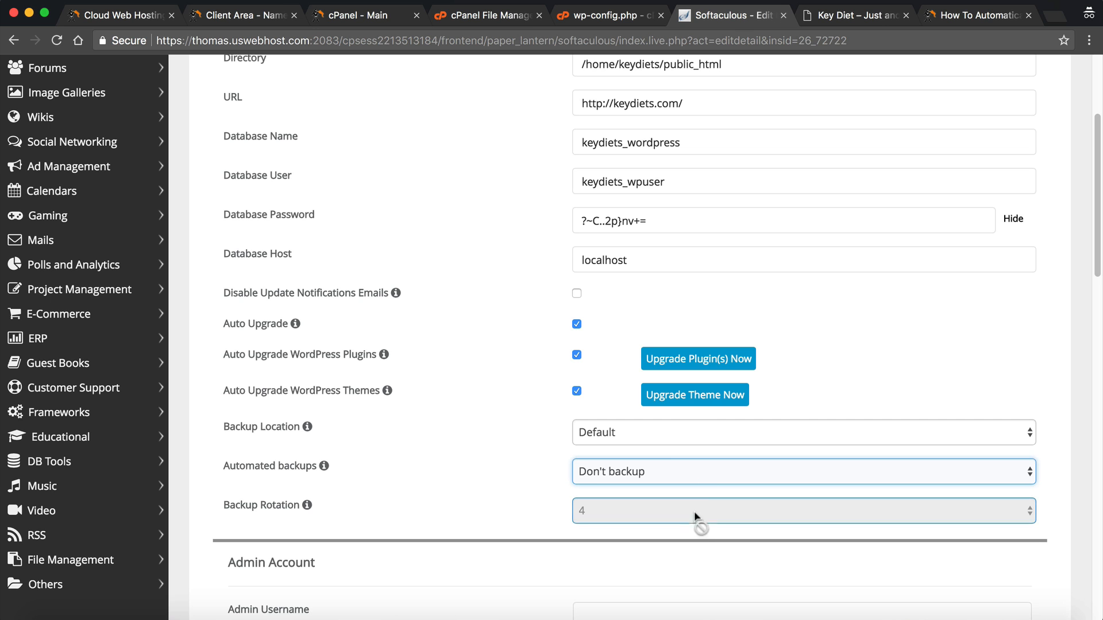
click(552, 488)
- Save the edited installation details and return to the WordPress overview in Softaculous
scroll(553, 478, down, 6)
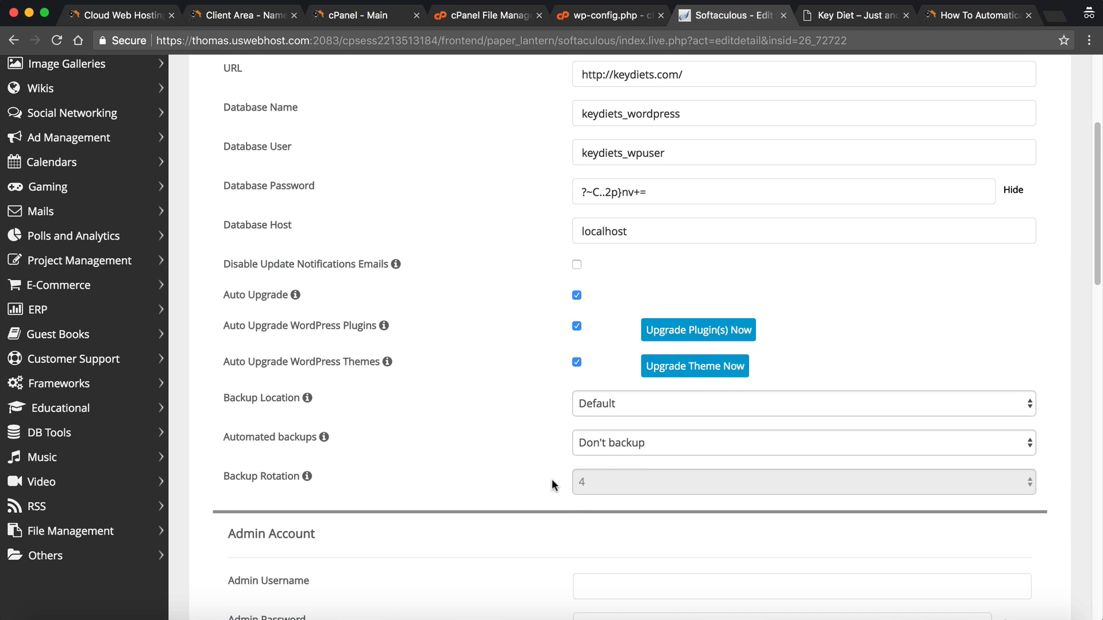
scroll(550, 478, down, 5)
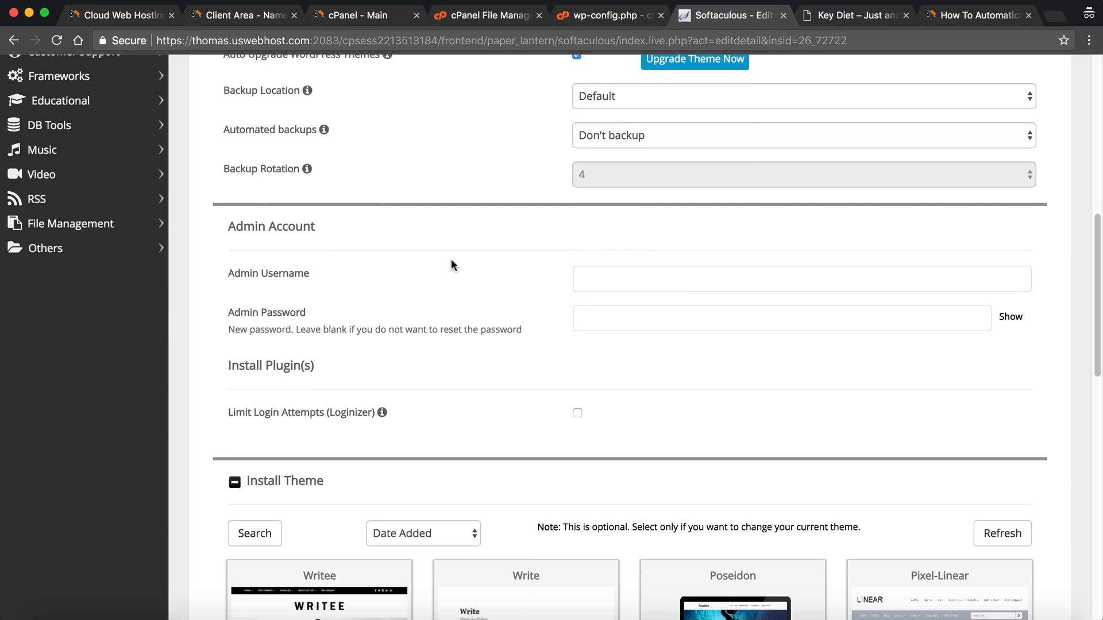
scroll(505, 343, down, 20)
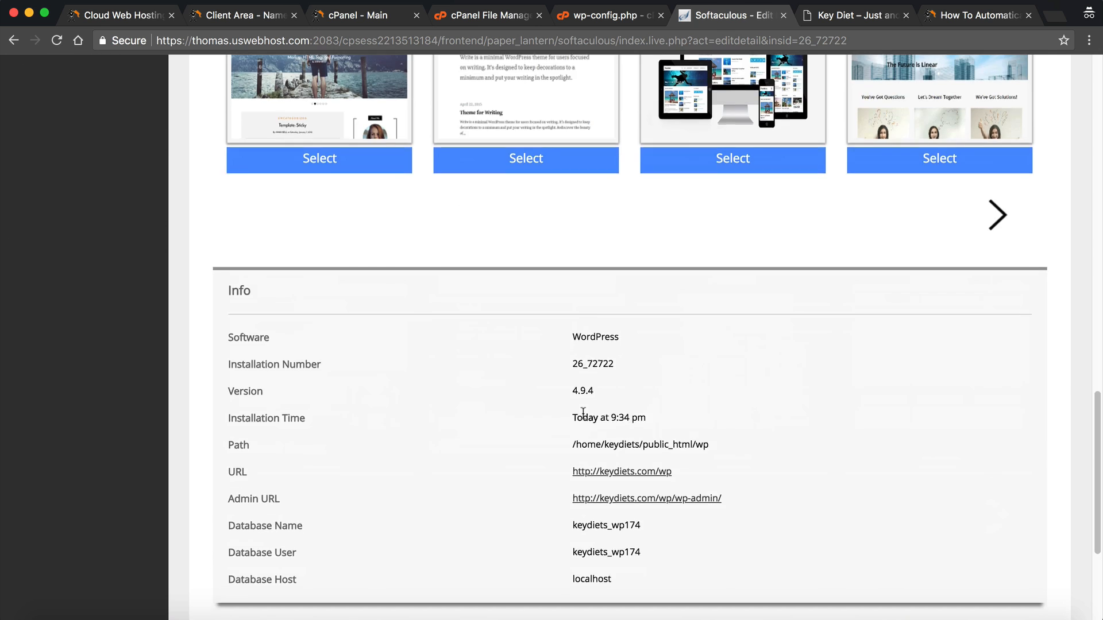
click(581, 426)
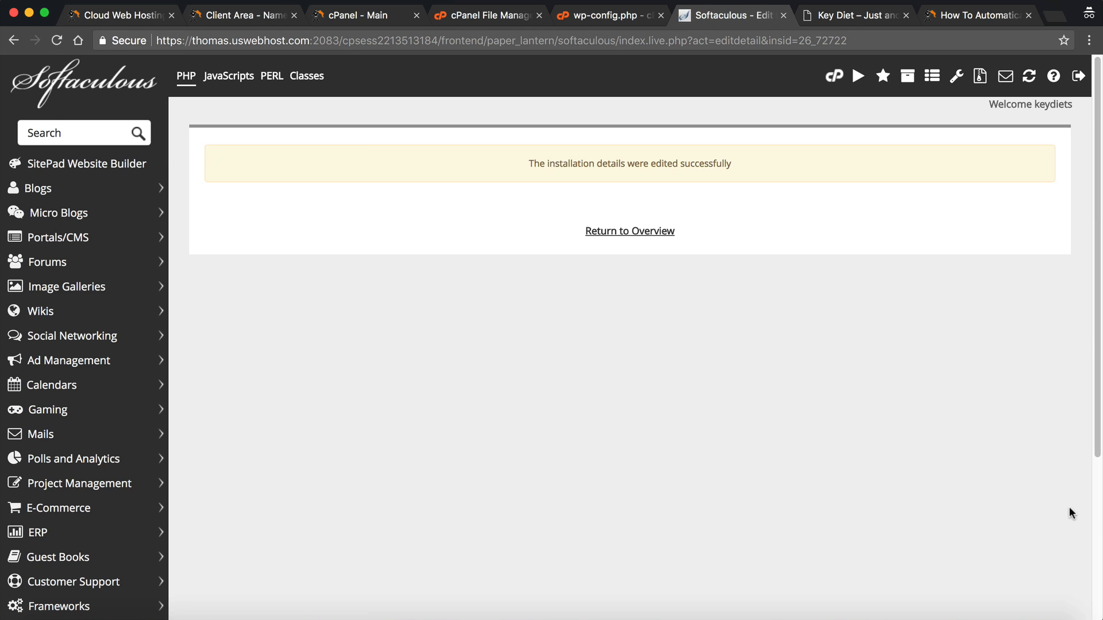
click(654, 233)
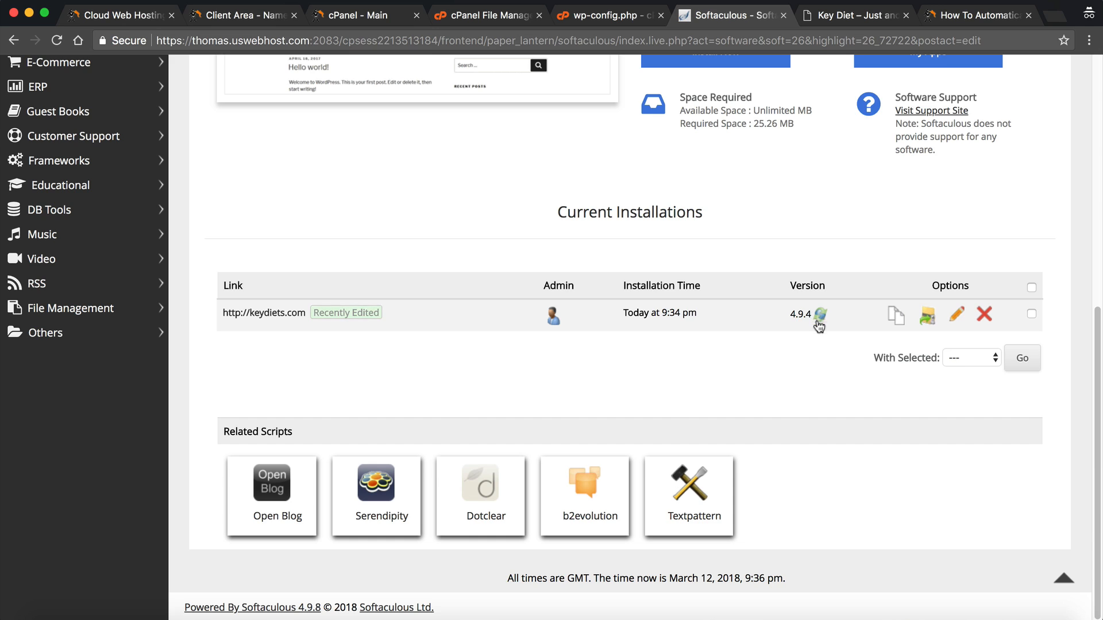
mouse_move(819, 326)
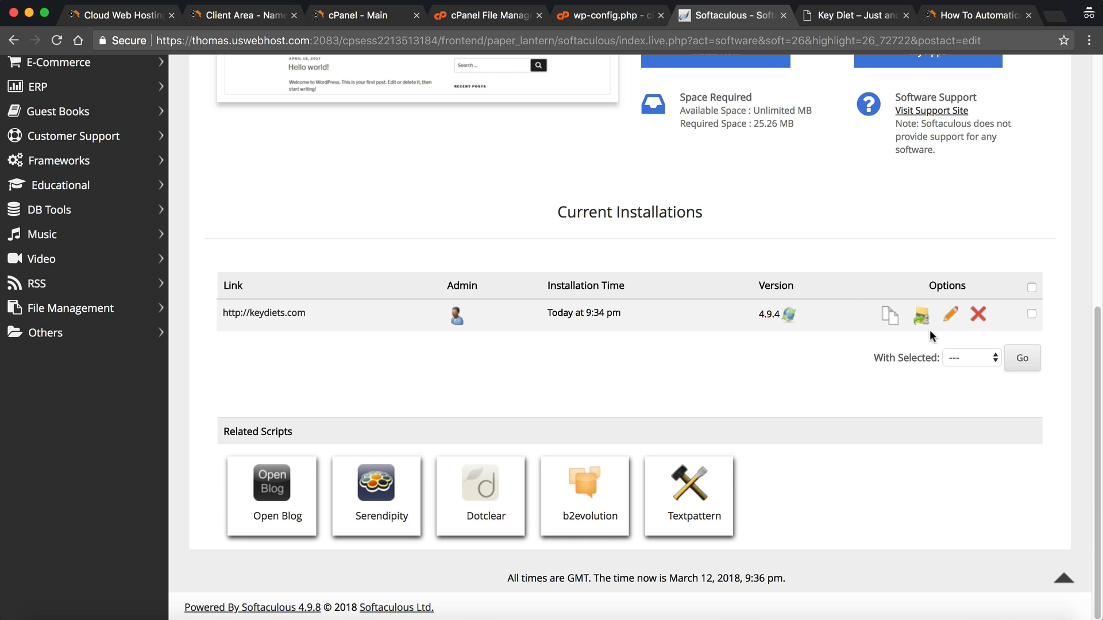
click(884, 326)
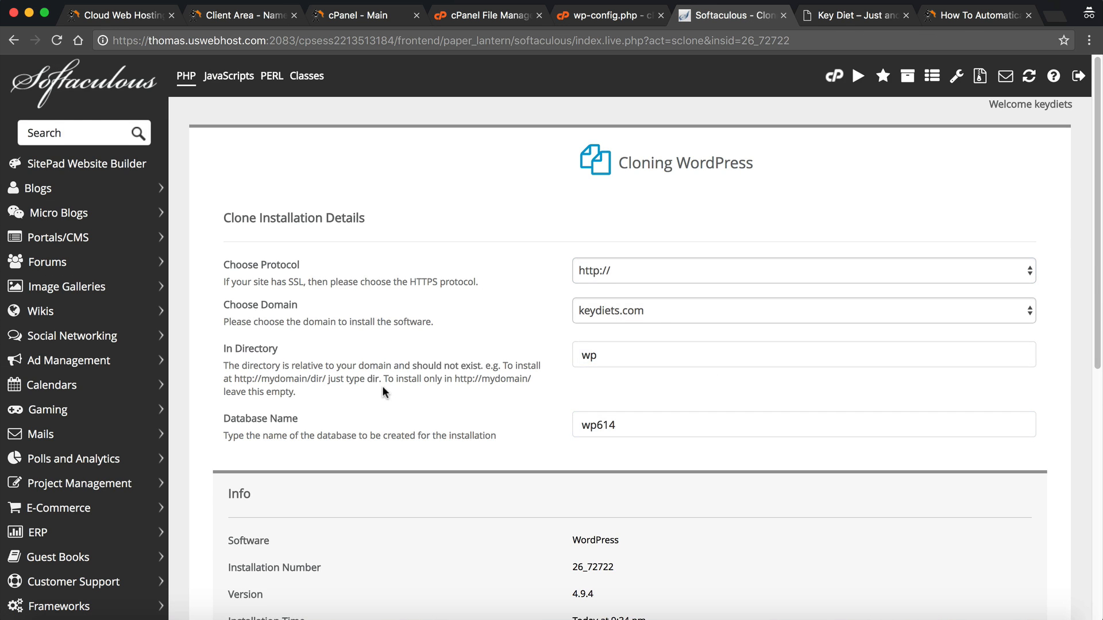
scroll(382, 388, down, 7)
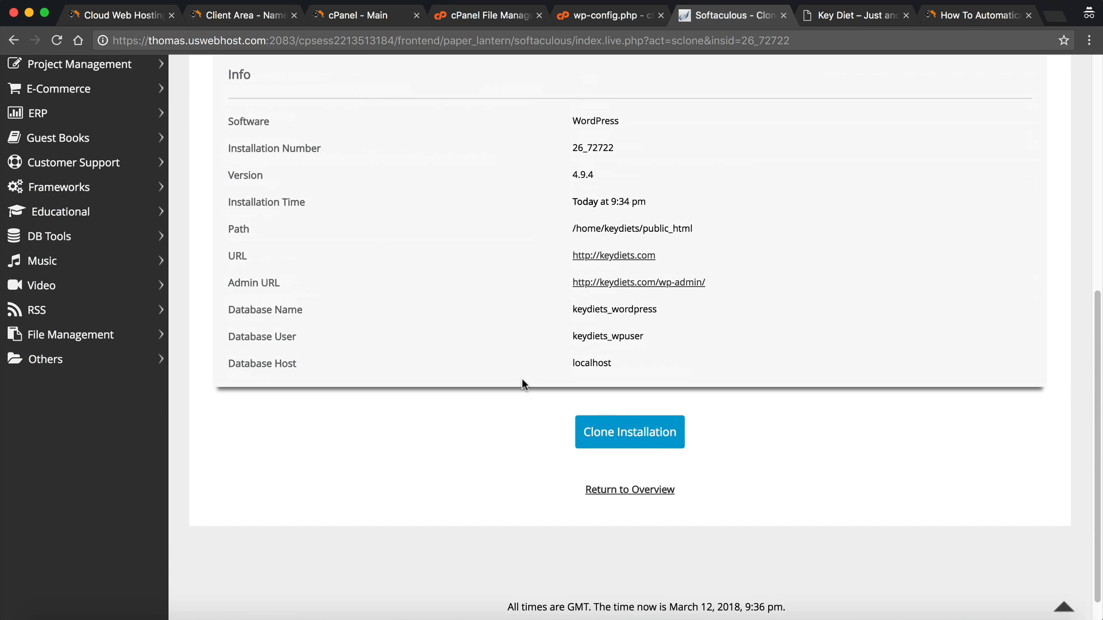
scroll(522, 379, up, 7)
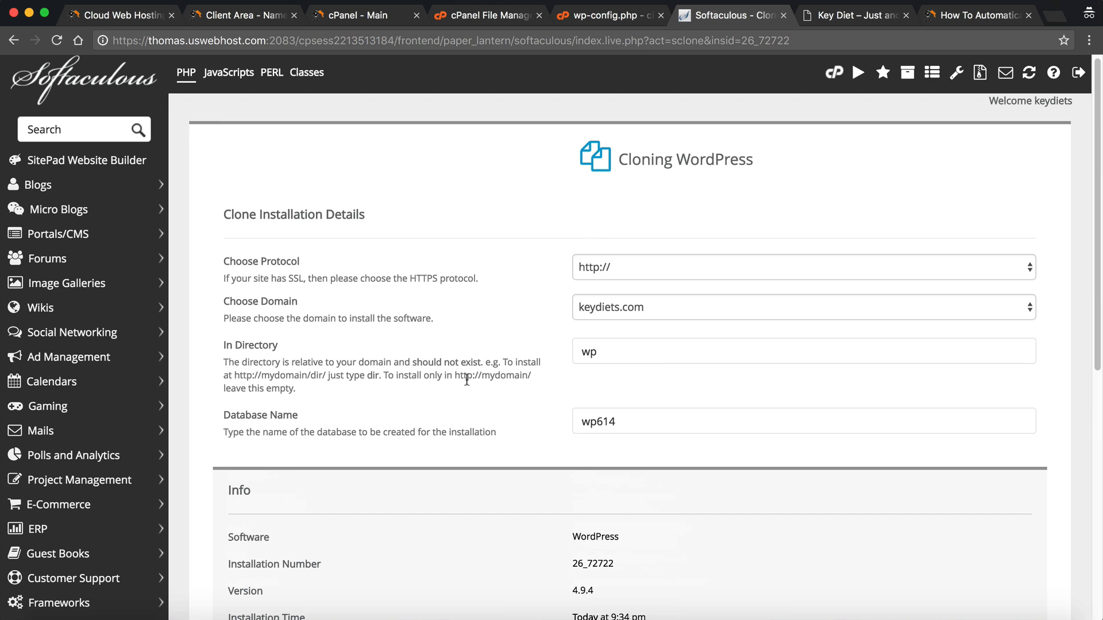
scroll(464, 380, up, 1)
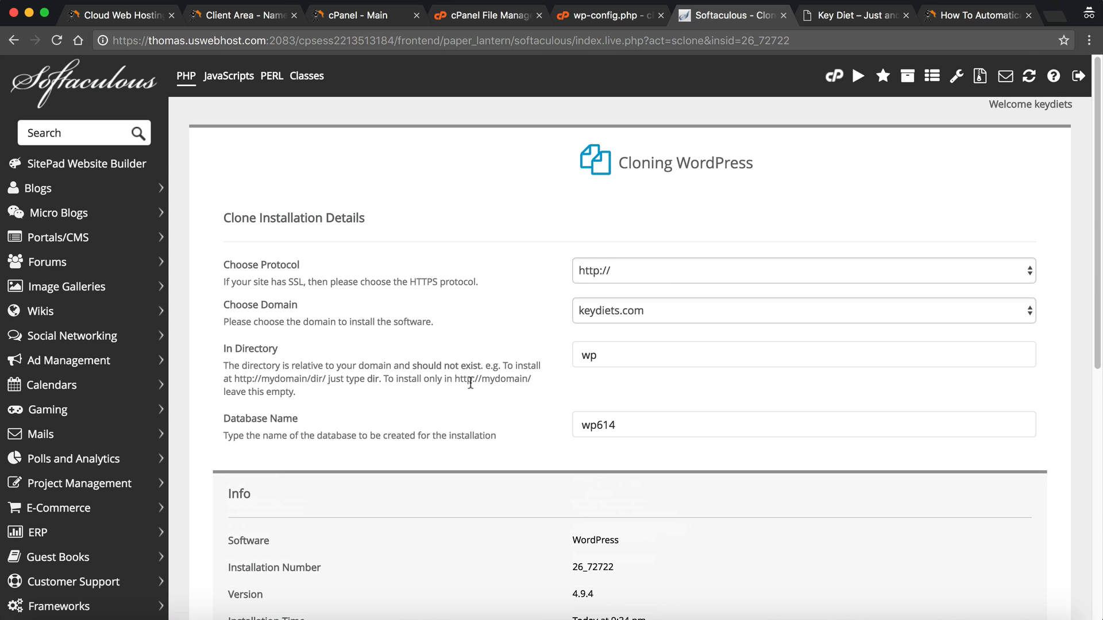
click(644, 353)
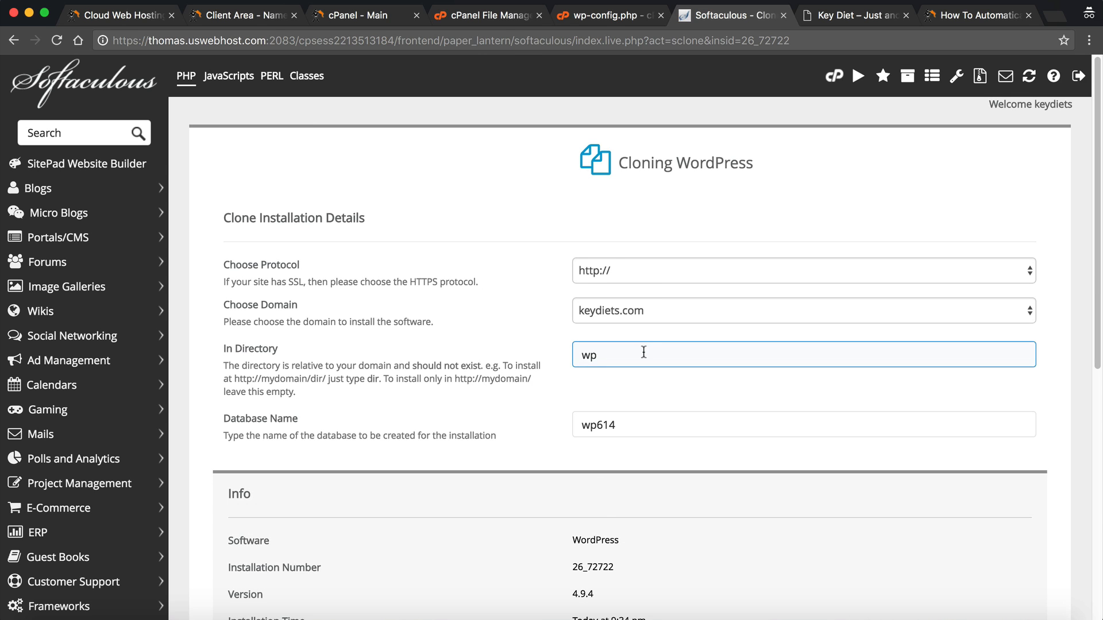
click(611, 295)
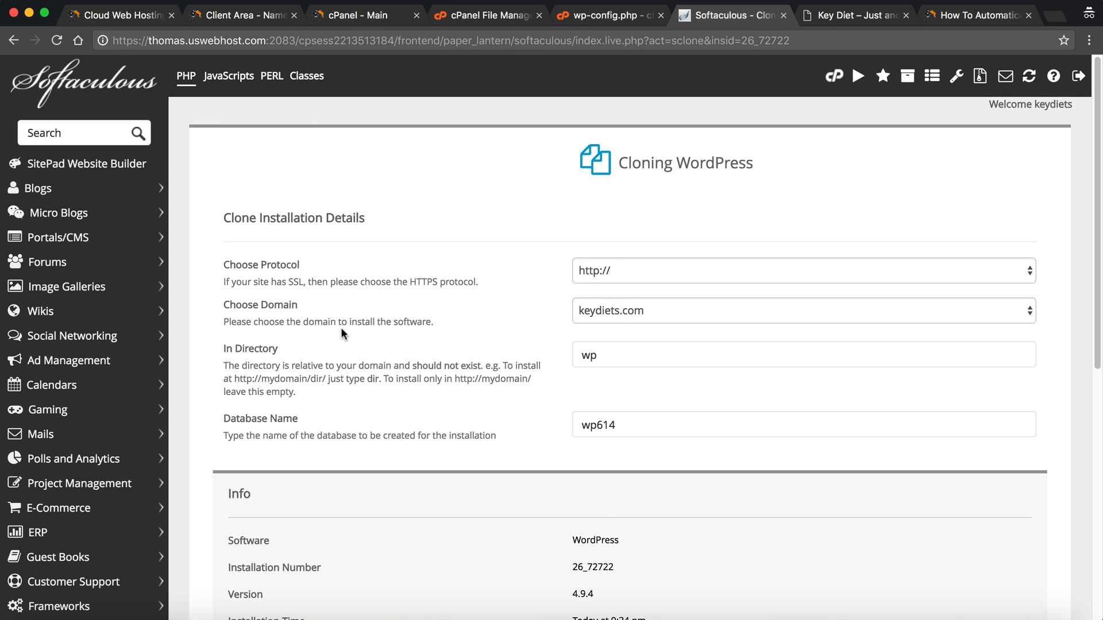
click(14, 41)
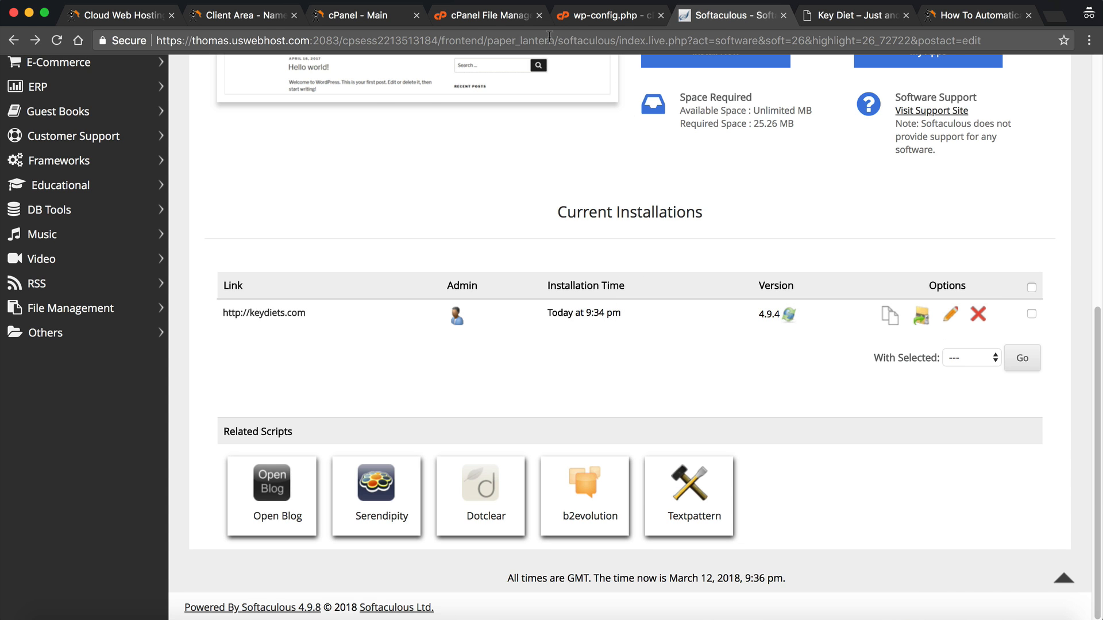
- Close the browser pages for wp-config.php, Softaculous and the Key Diet site
click(603, 15)
click(661, 16)
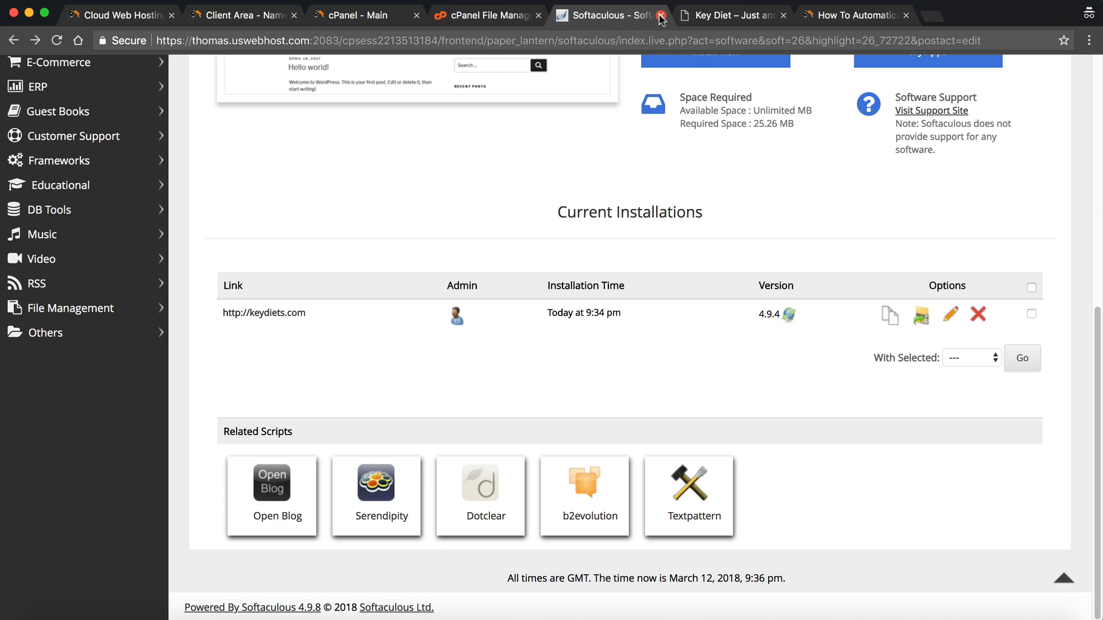
click(661, 17)
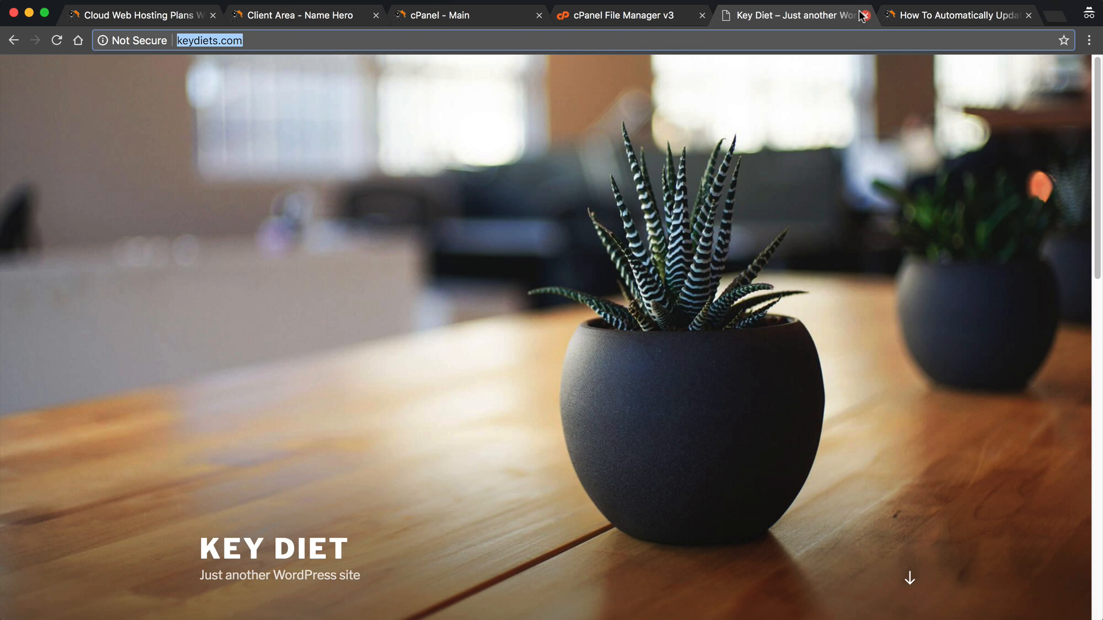
click(865, 16)
- Reload cPanel File Manager and open the wp folder inside public_html to examine the dummy installation's files
click(678, 16)
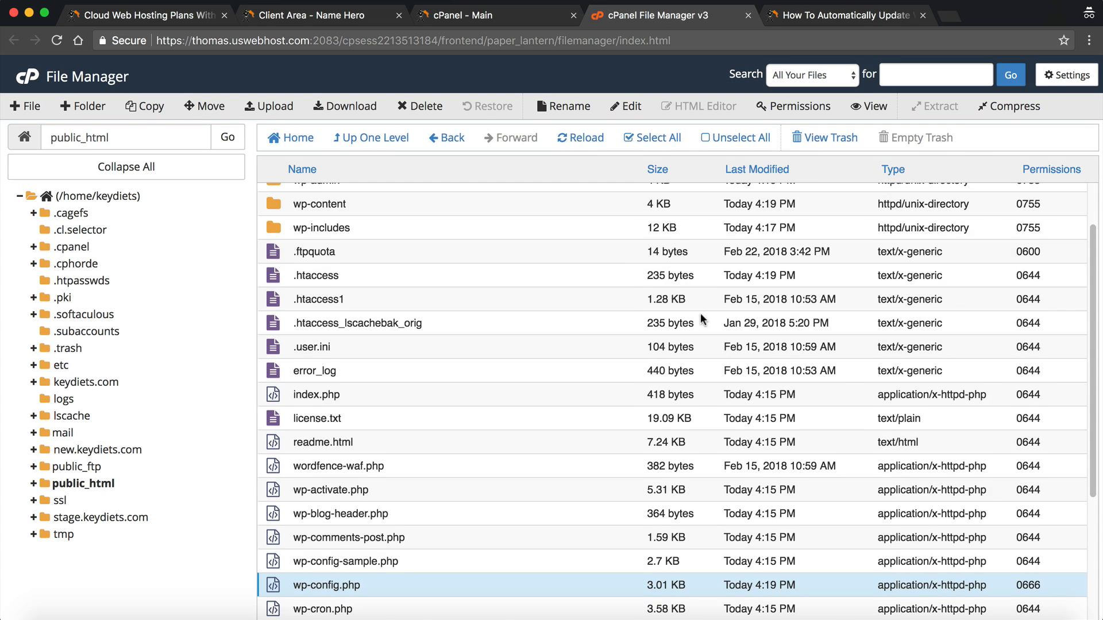
scroll(615, 298, up, 2)
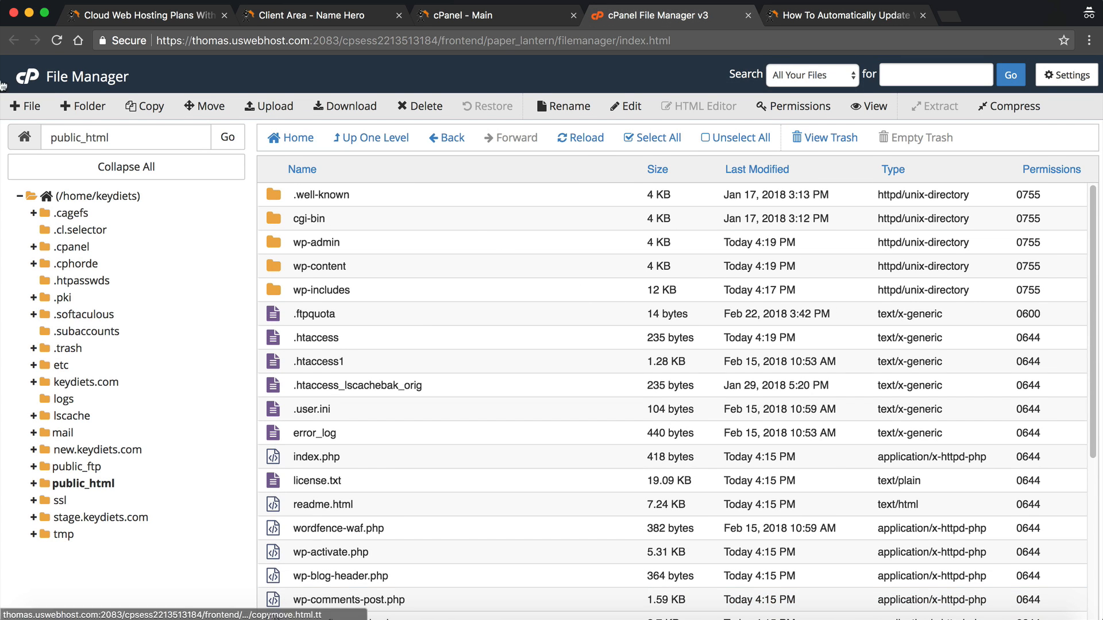
click(56, 40)
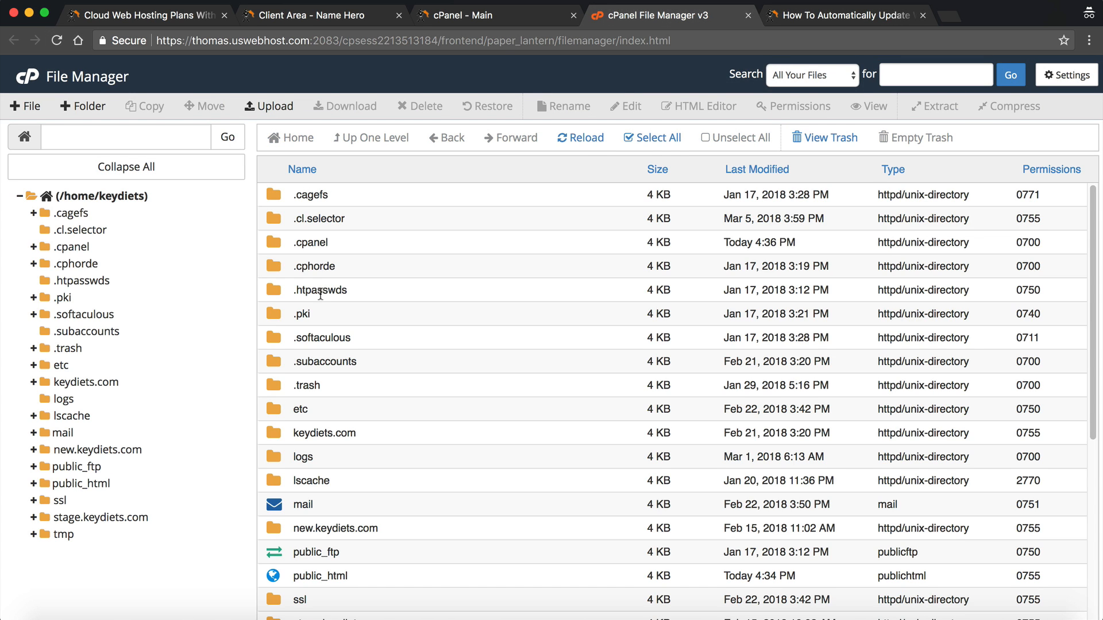
double_click(276, 576)
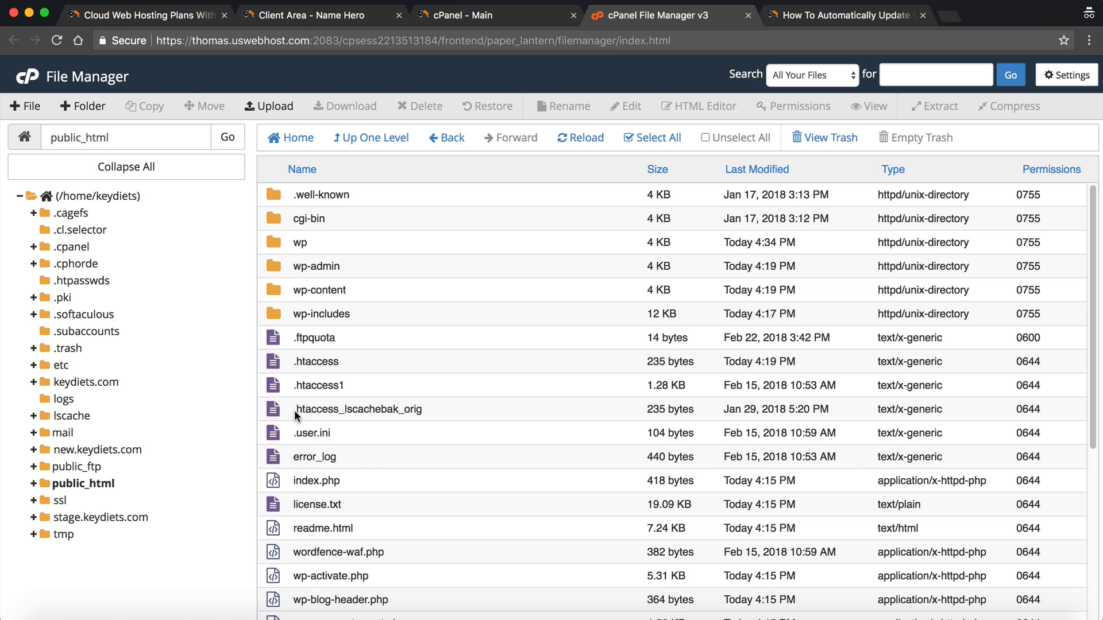
click(304, 242)
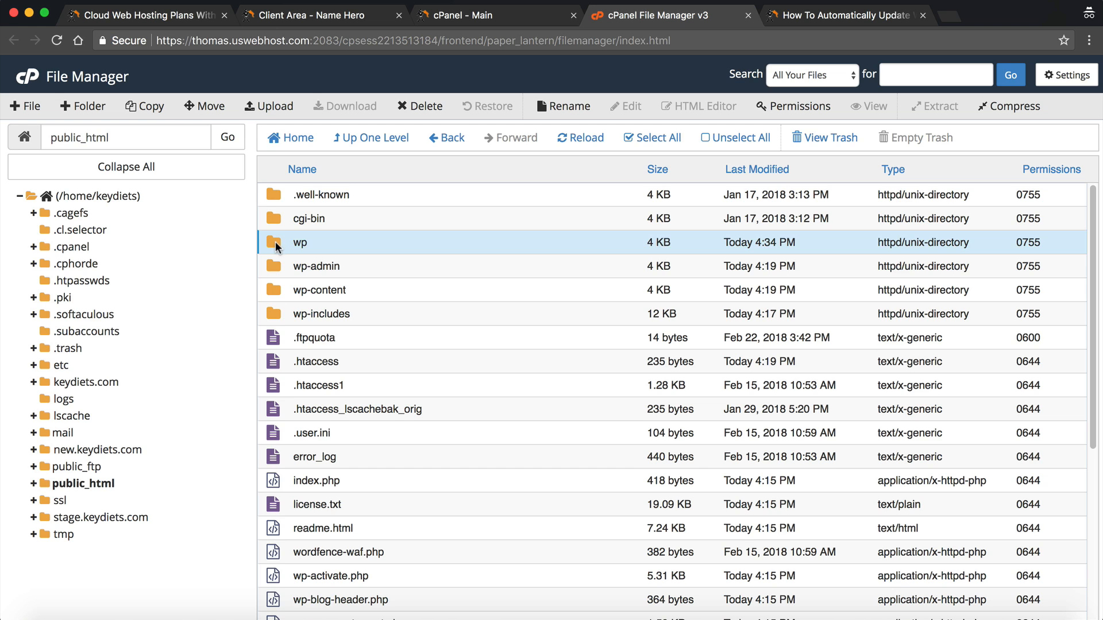
double_click(274, 241)
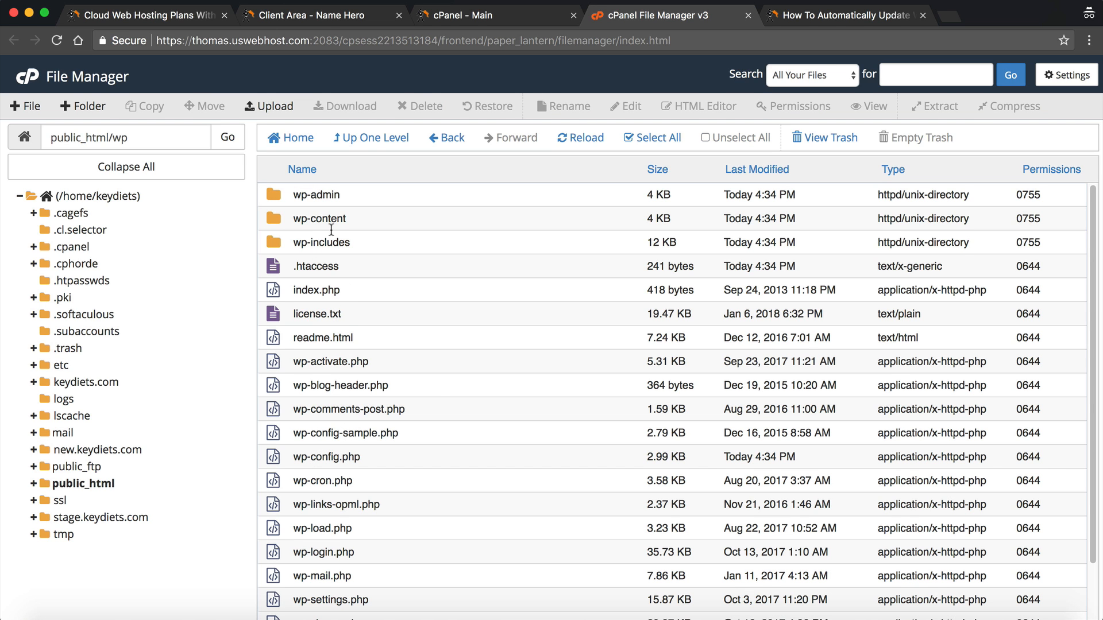
- Open wp-config.php from the wp folder in the editor and copy its DB_NAME value, keydiets_wp174
click(338, 458)
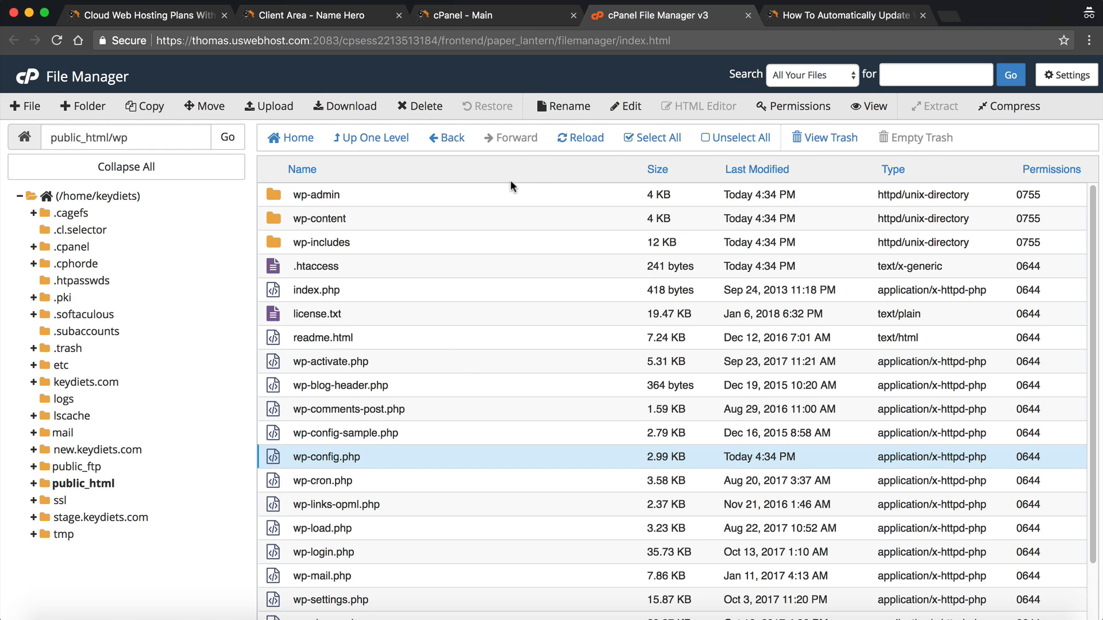
click(618, 113)
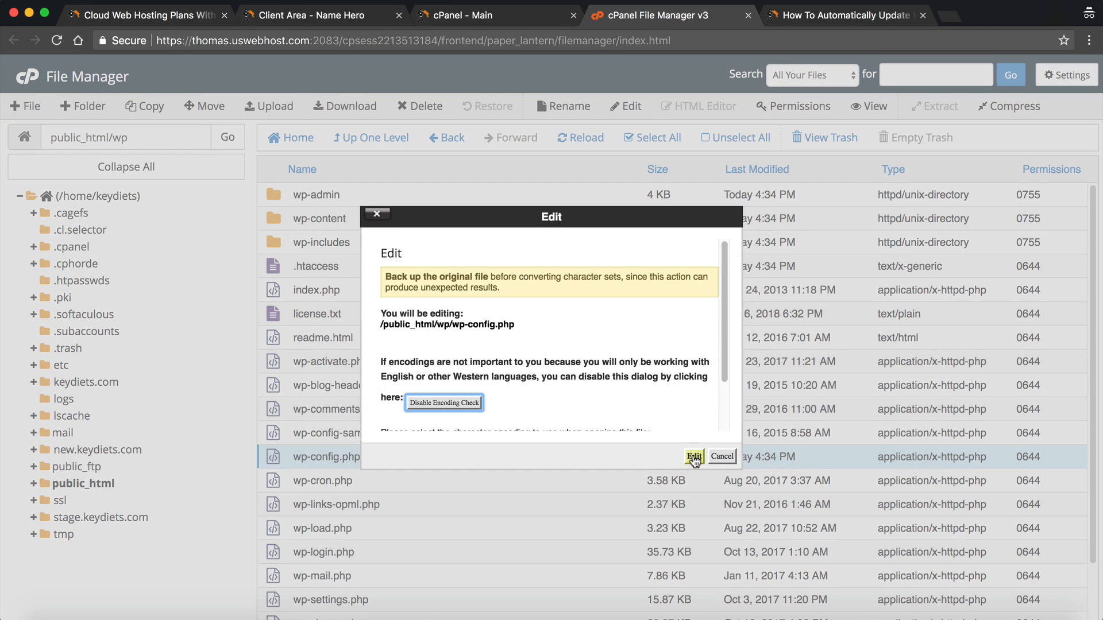
click(694, 457)
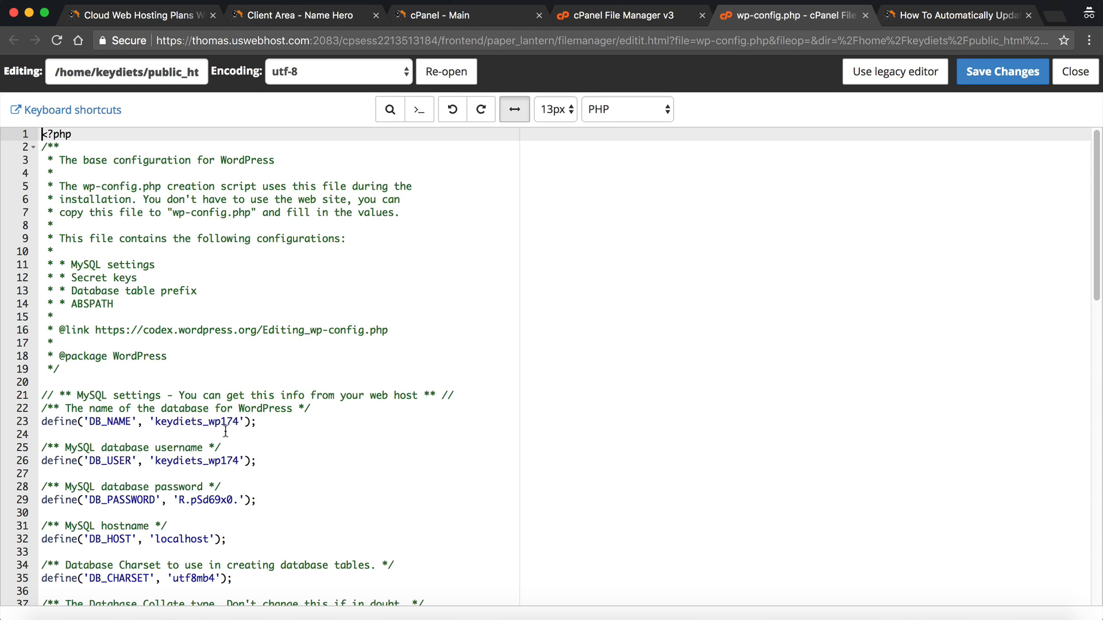
drag(238, 421, 152, 419)
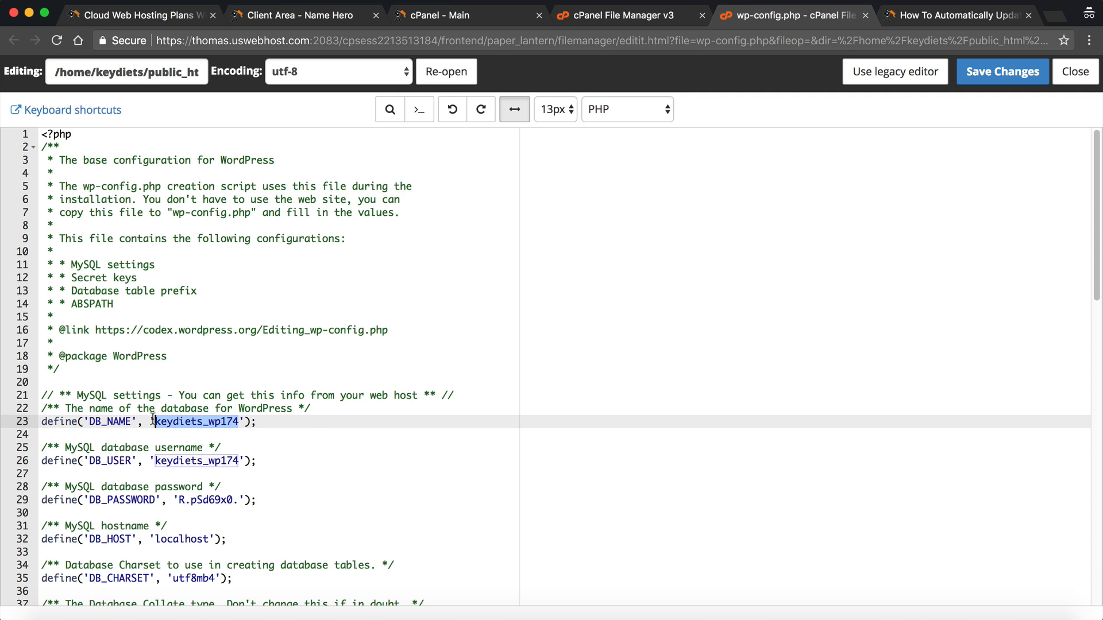
right_click(153, 420)
click(174, 435)
- Search the cPanel functions for "mysq" and open MySQL Databases
click(463, 17)
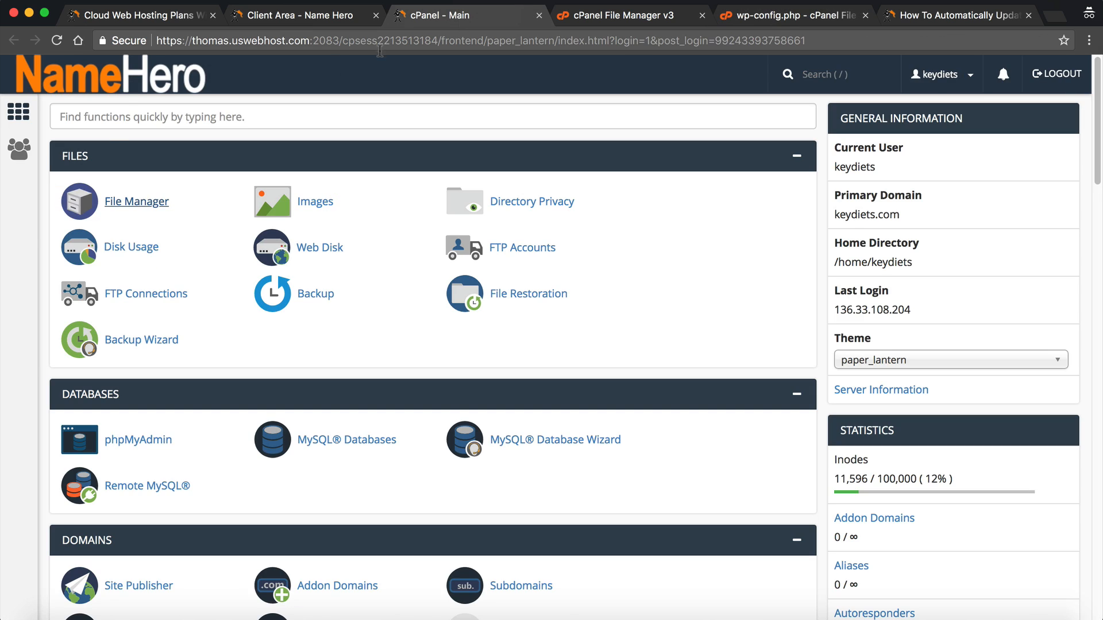
click(121, 115)
text(m)
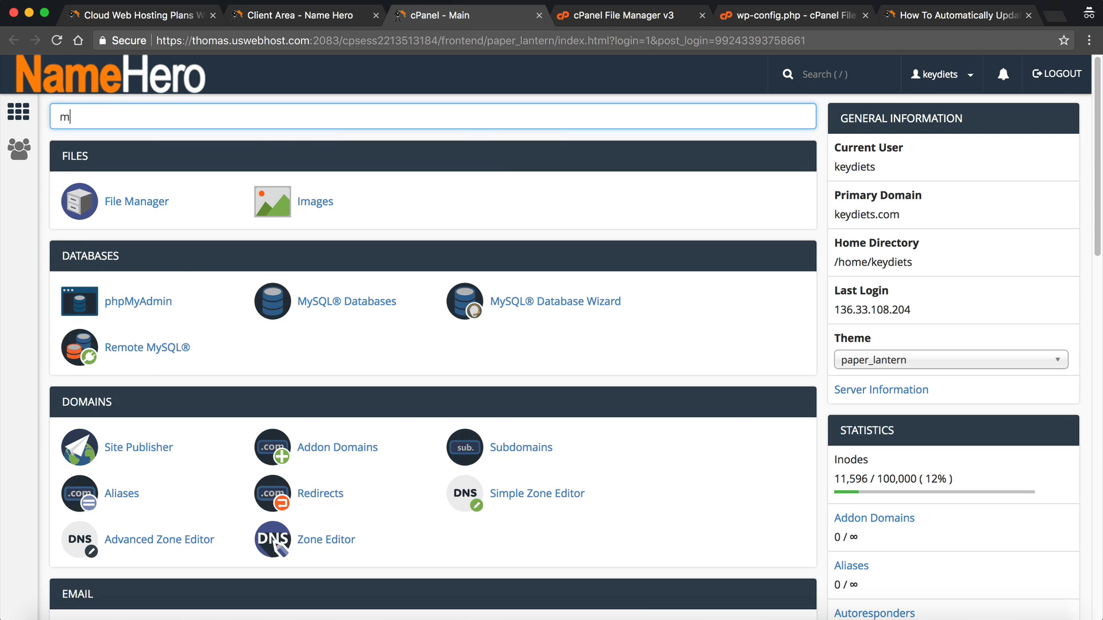
text(ysq)
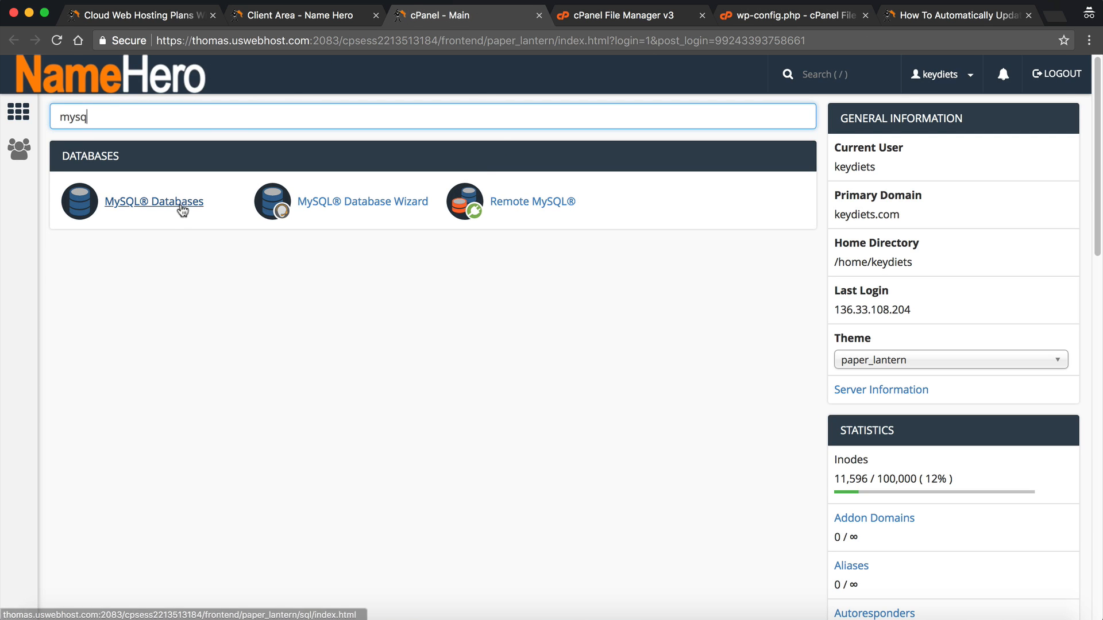
click(182, 212)
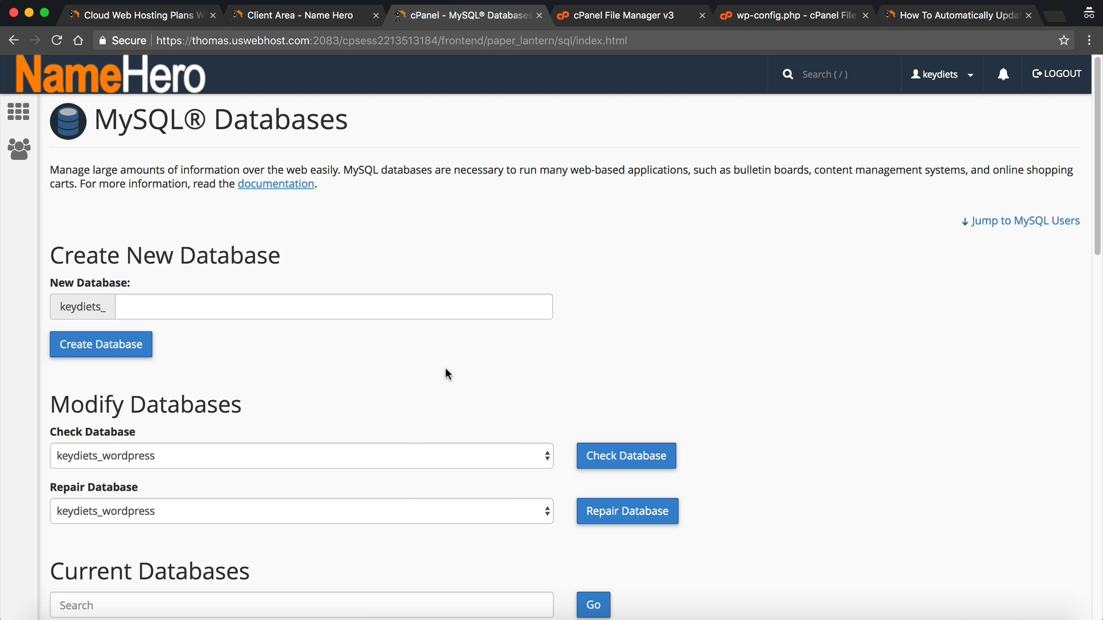
- Permanently delete the keydiets_wp174 database and return to the MySQL Databases overview
right_click(391, 346)
click(330, 360)
right_click(328, 361)
click(278, 356)
scroll(279, 359, down, 8)
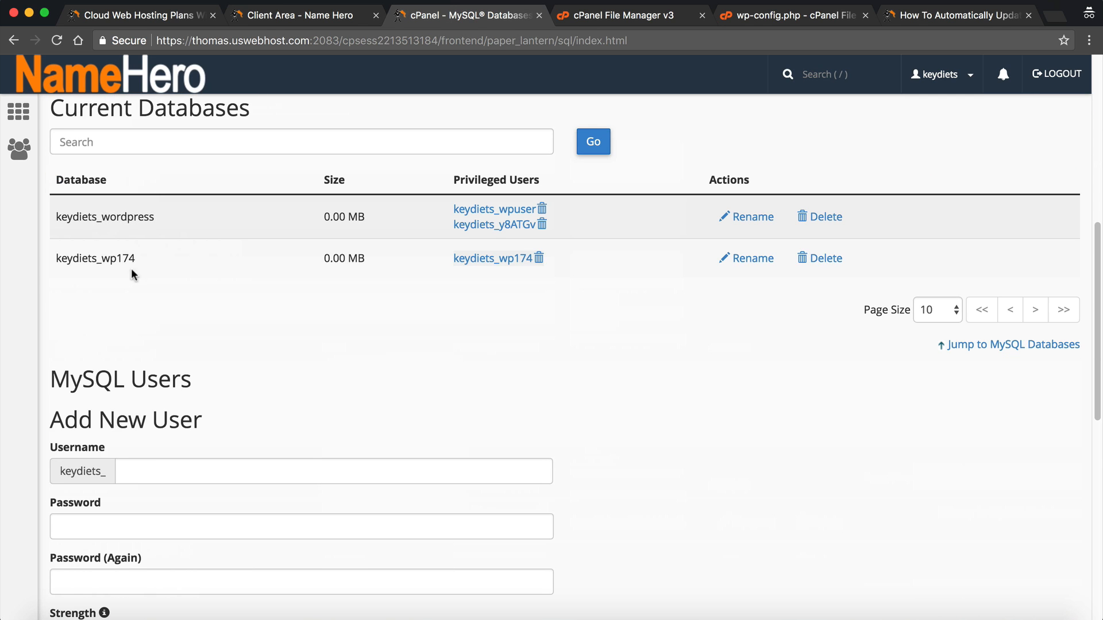
drag(136, 262, 62, 259)
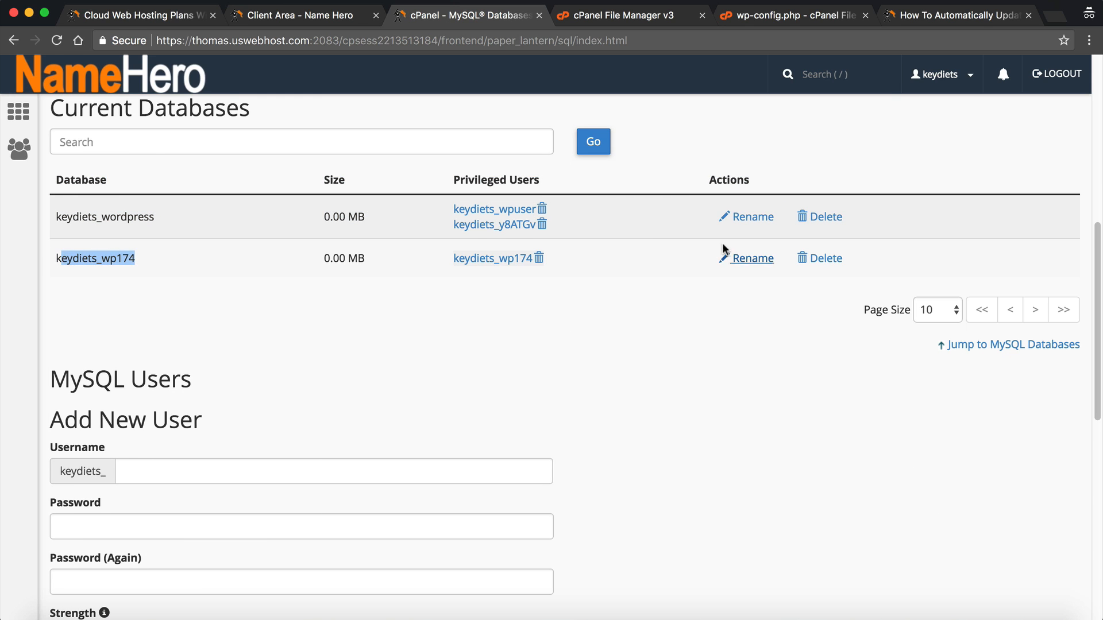
click(807, 258)
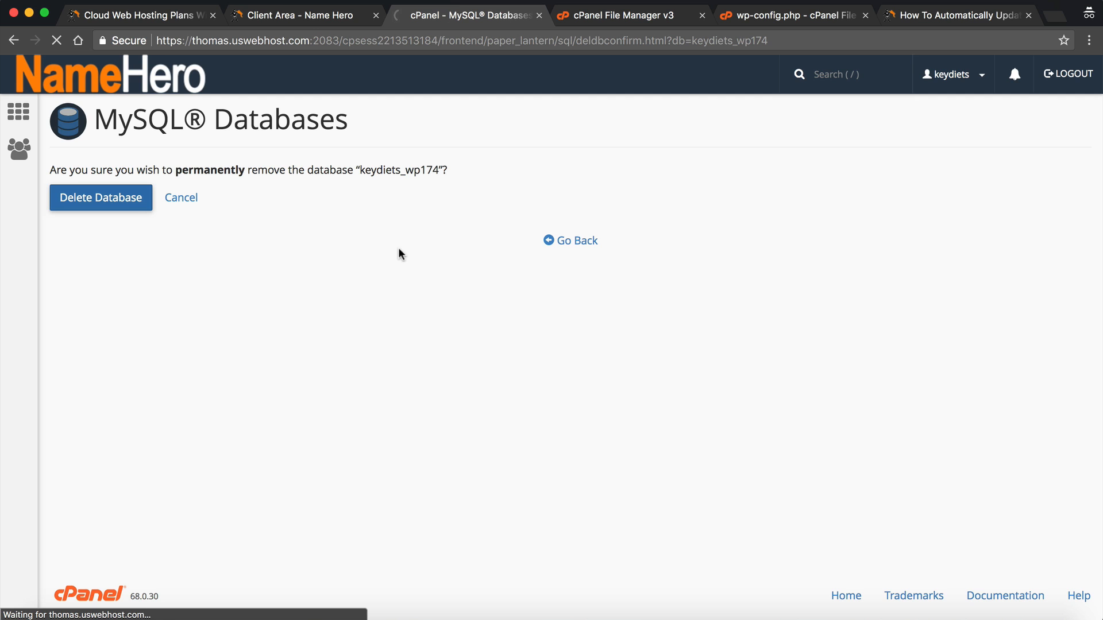
click(573, 232)
- Delete the MySQL user keydiets_wp174 and go back to the MySQL Databases overview
scroll(334, 407, down, 10)
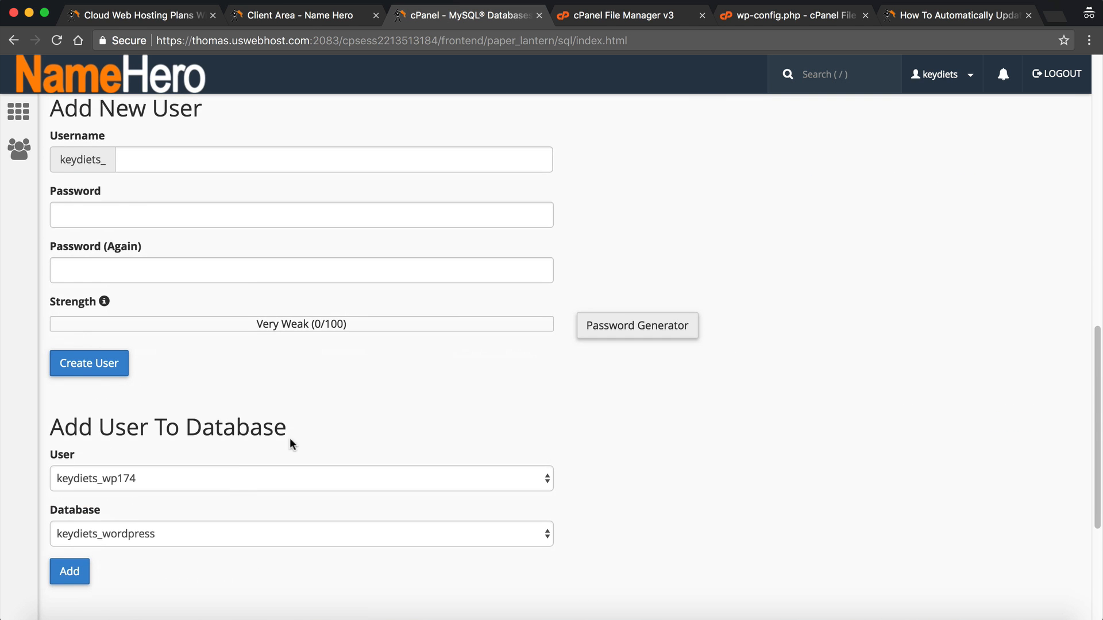
scroll(289, 438, down, 5)
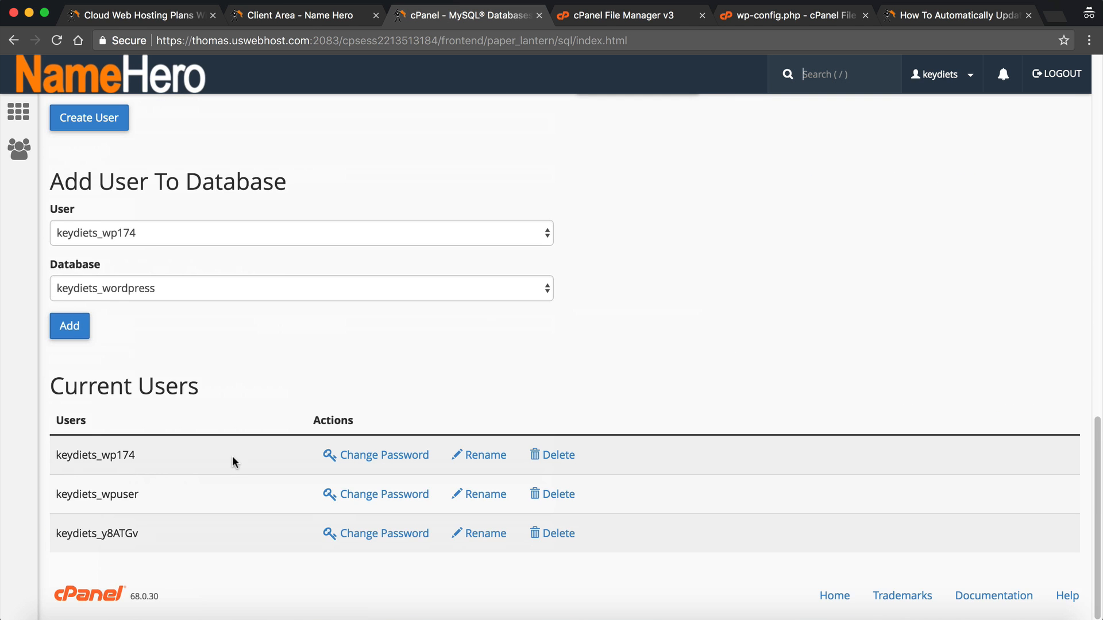
click(560, 457)
click(125, 236)
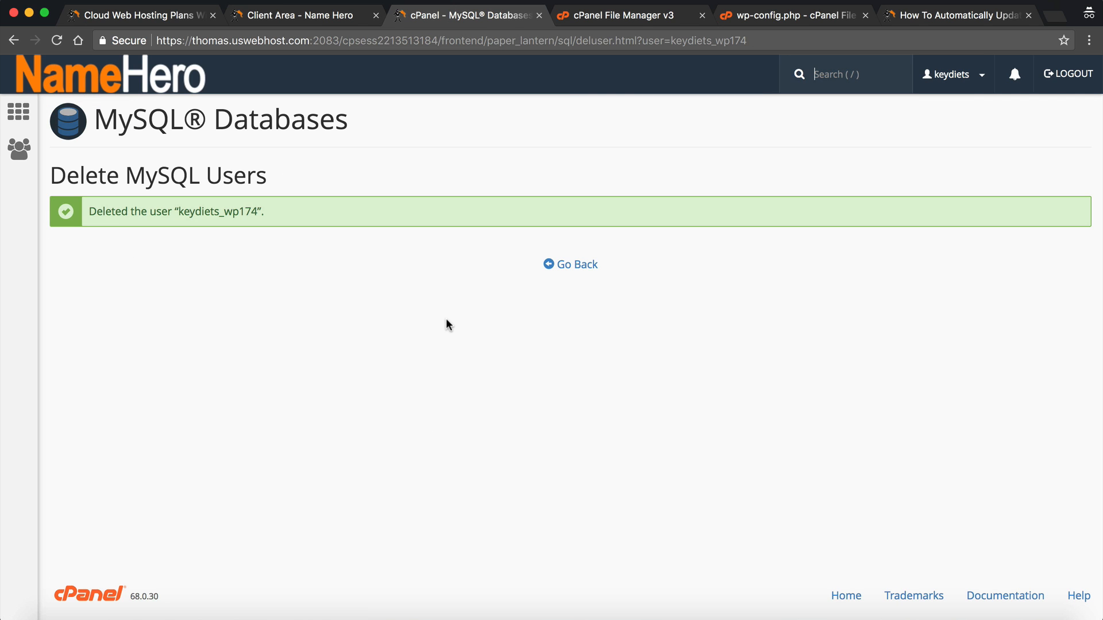
click(578, 266)
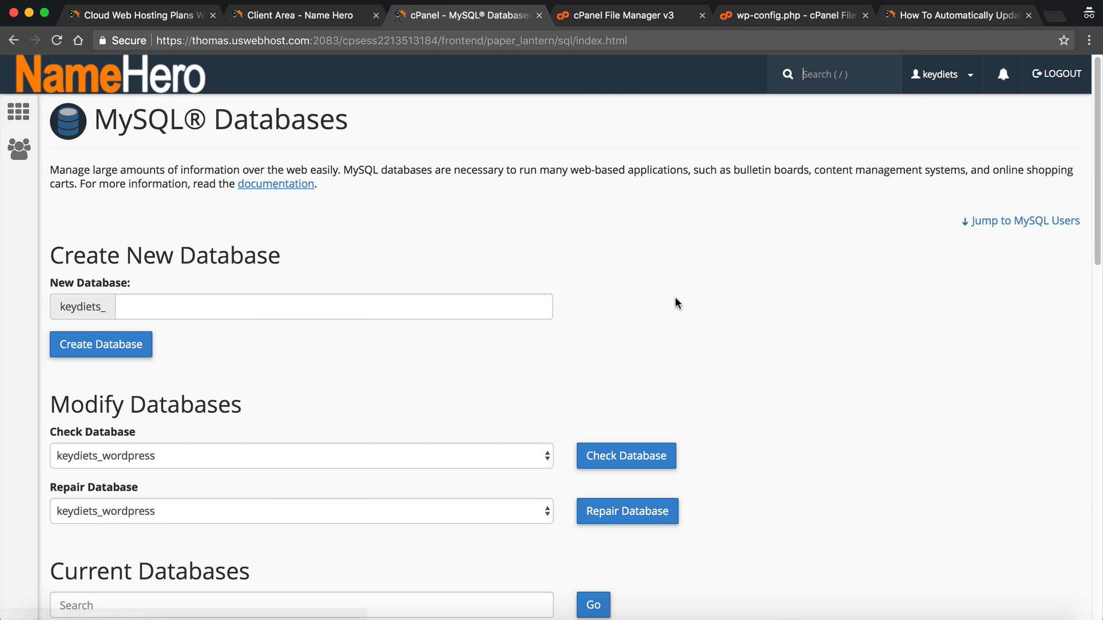
- Permanently delete the wp folder from public_html in File Manager, skipping the trash
click(593, 21)
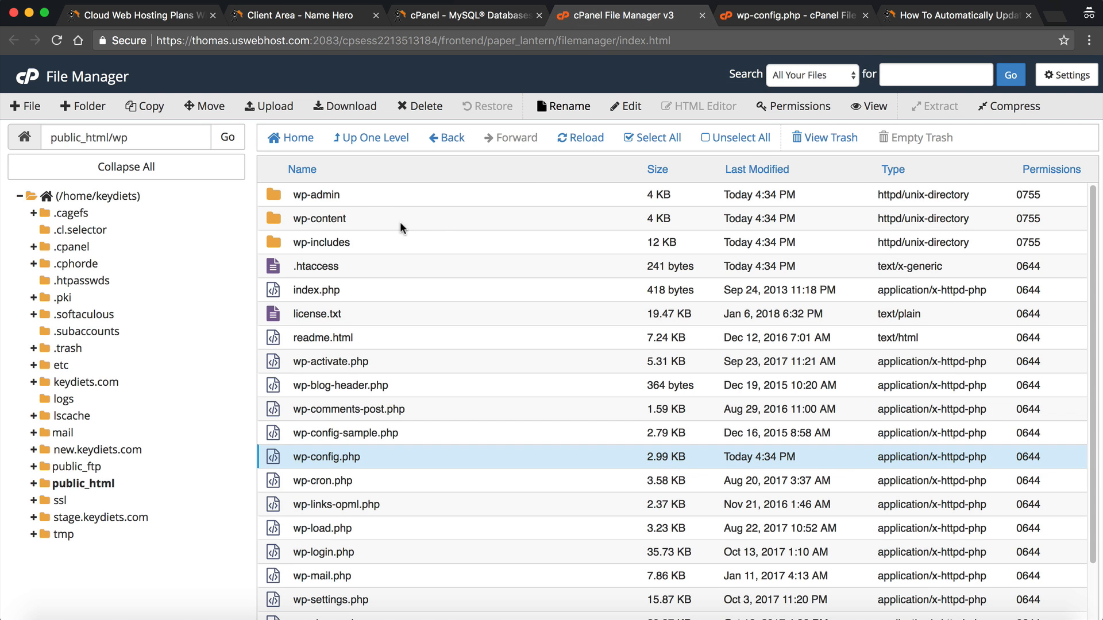
click(386, 145)
click(395, 244)
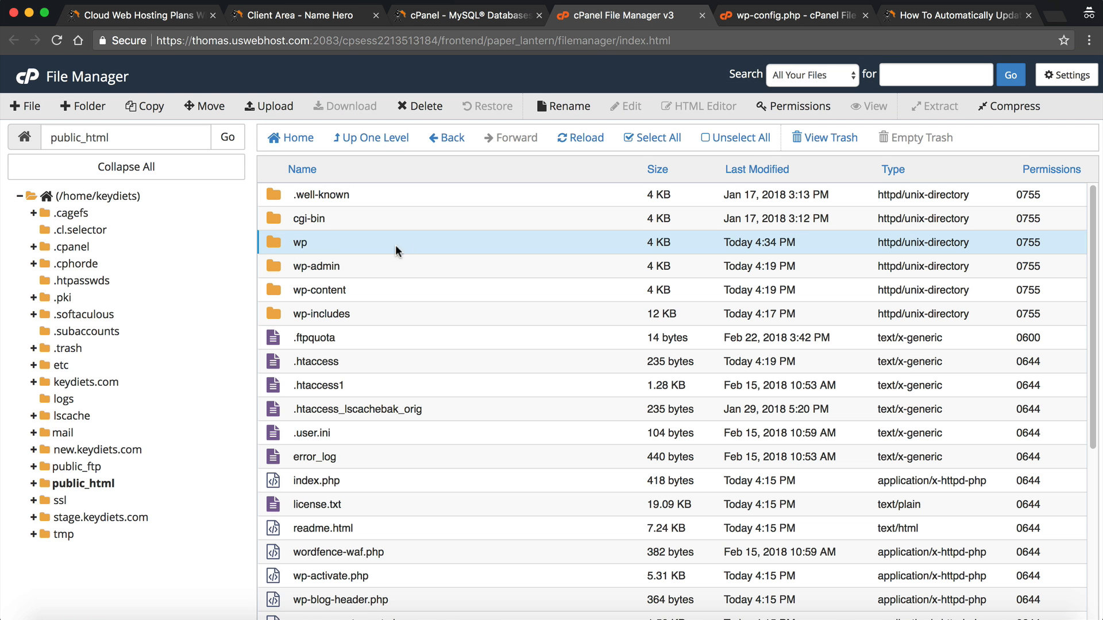
click(421, 107)
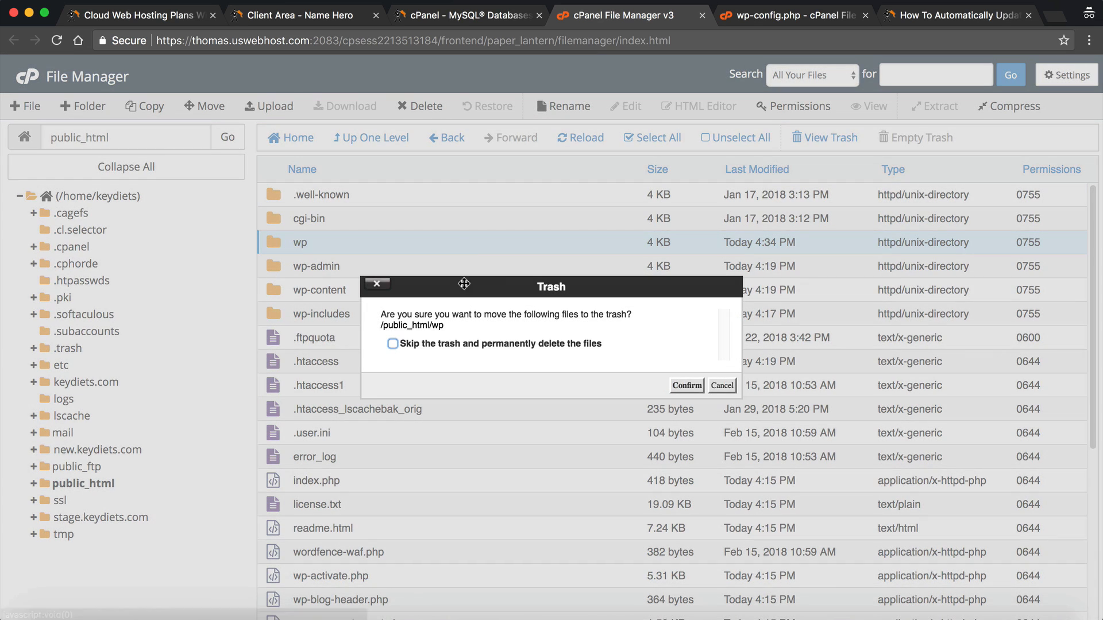
click(452, 346)
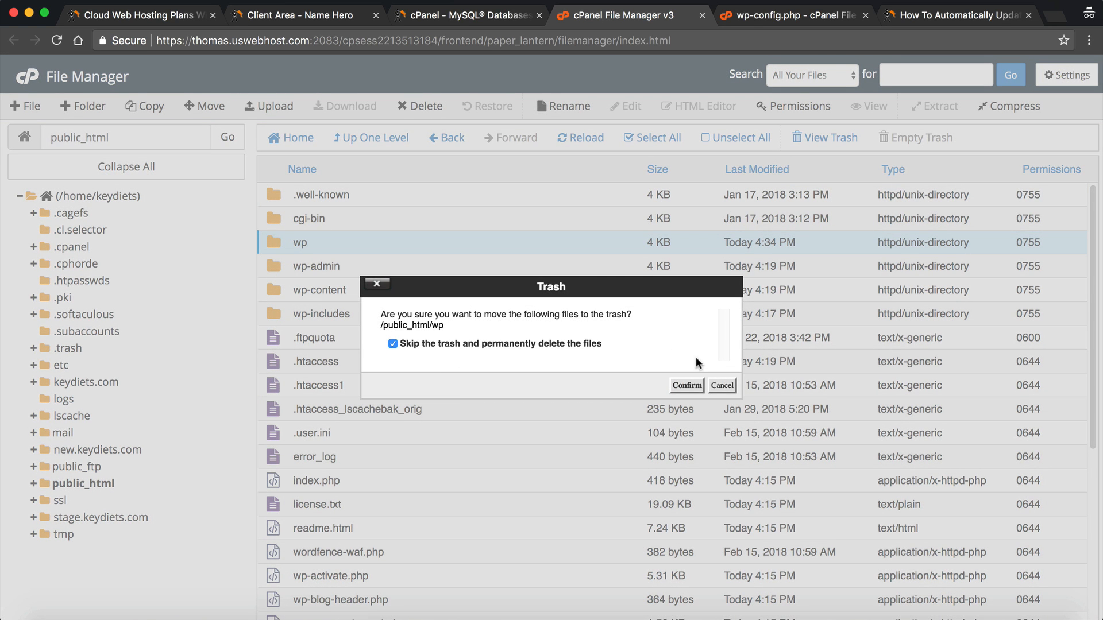
click(701, 384)
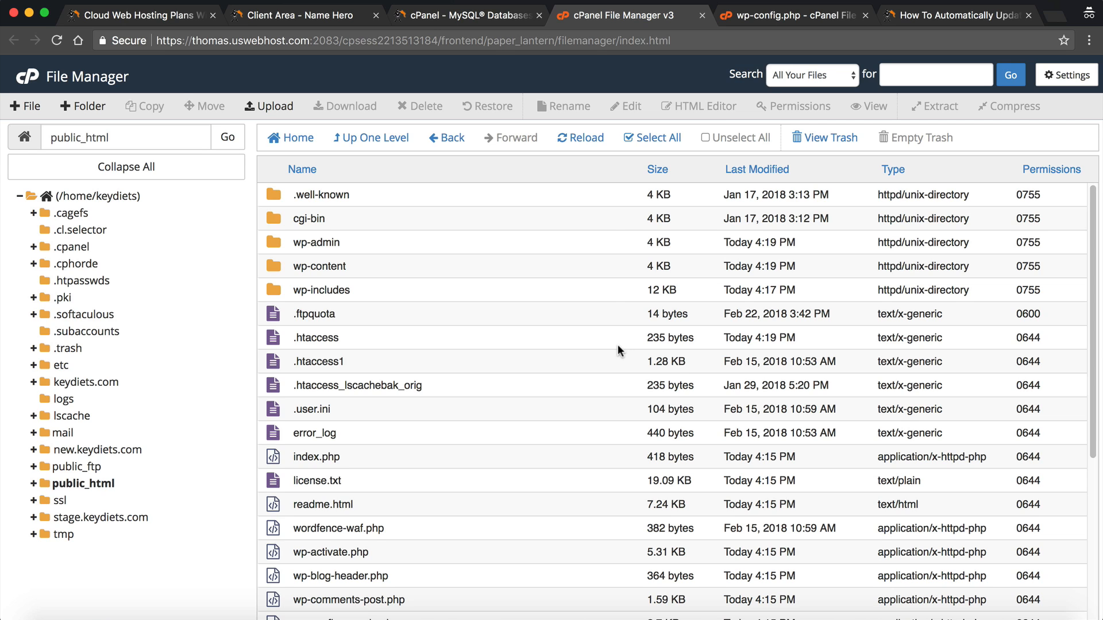
- Open keydiets.com in a new browser page and check that the live site still loads
click(353, 20)
click(290, 392)
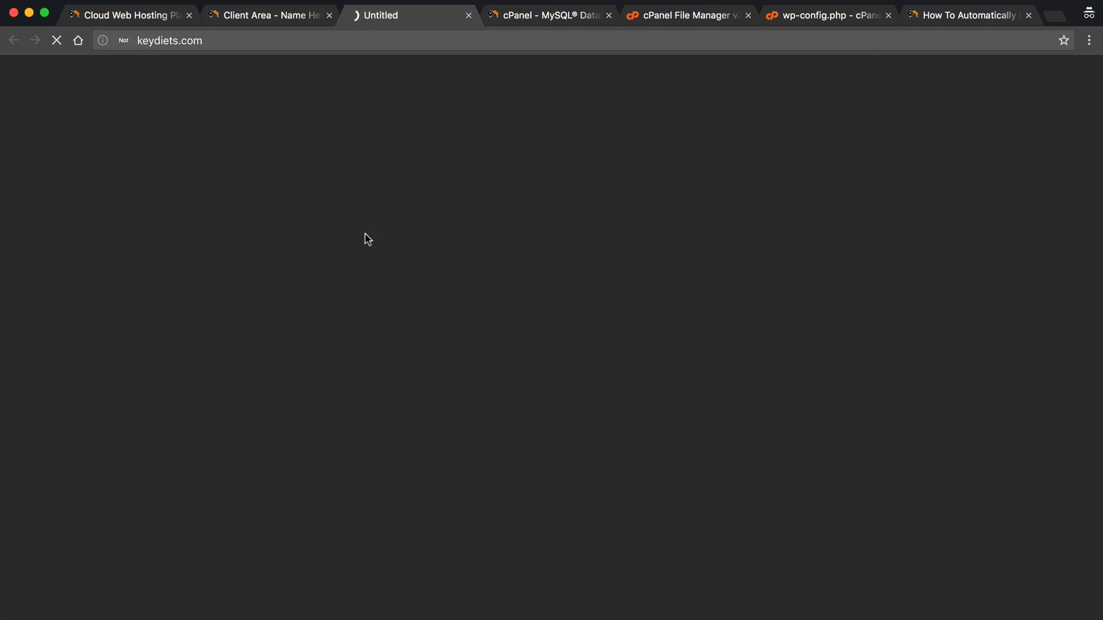
scroll(335, 152, down, 15)
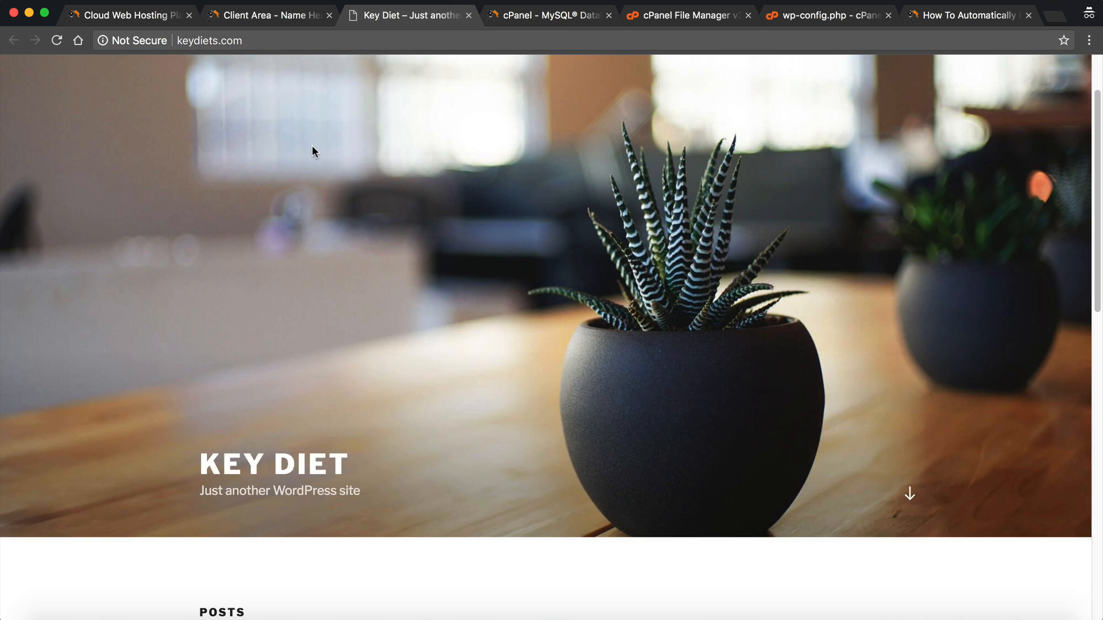
scroll(310, 147, up, 15)
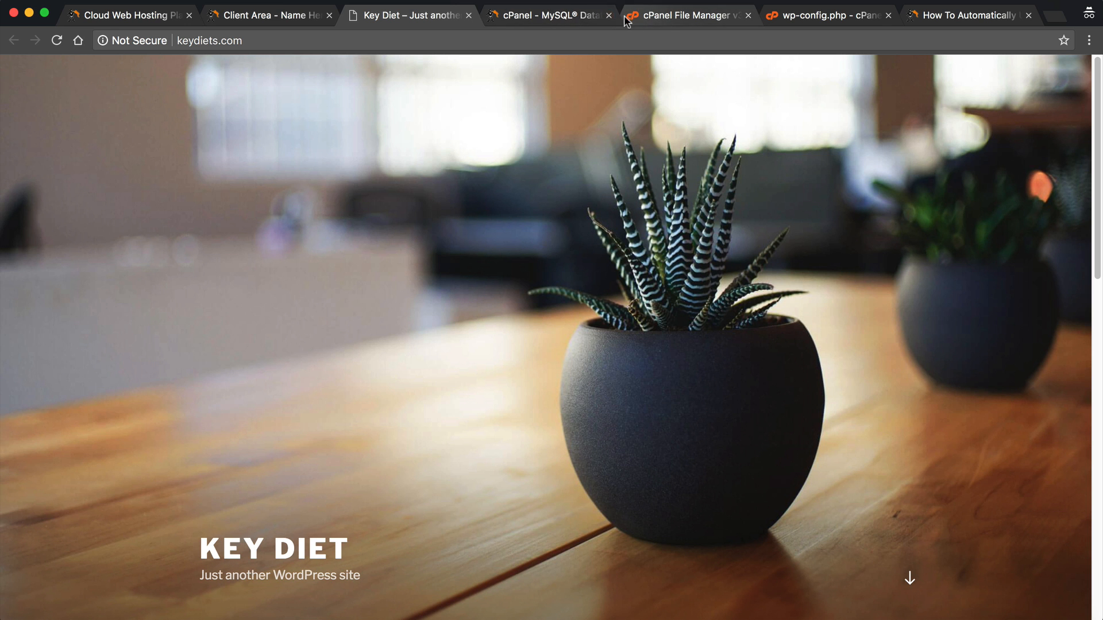
click(574, 17)
click(48, 84)
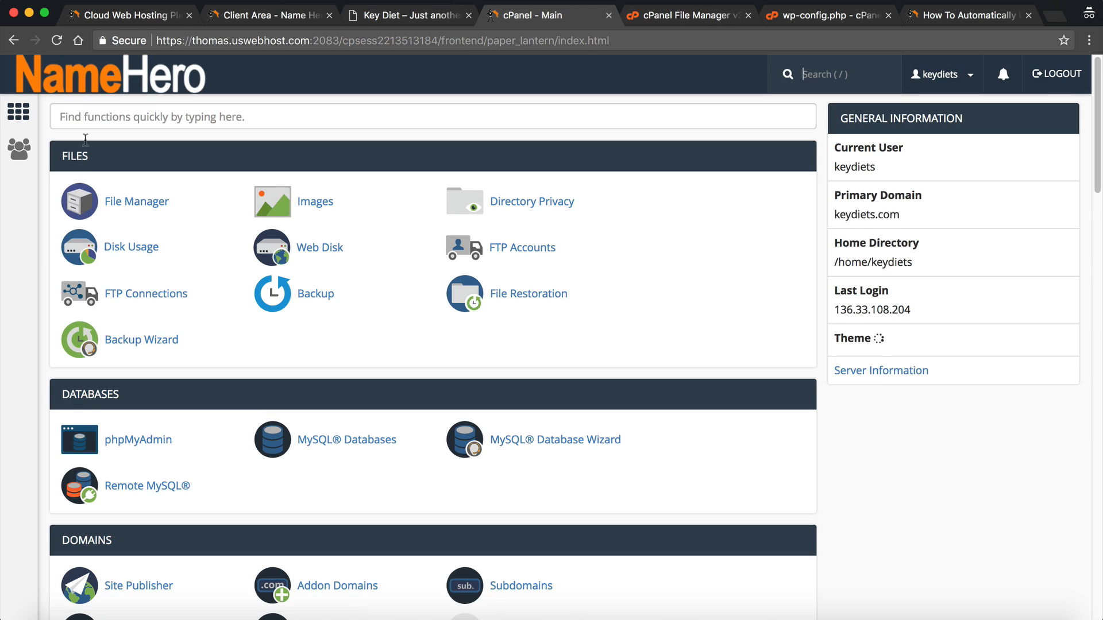
scroll(40, 270, down, 15)
scroll(37, 277, down, 8)
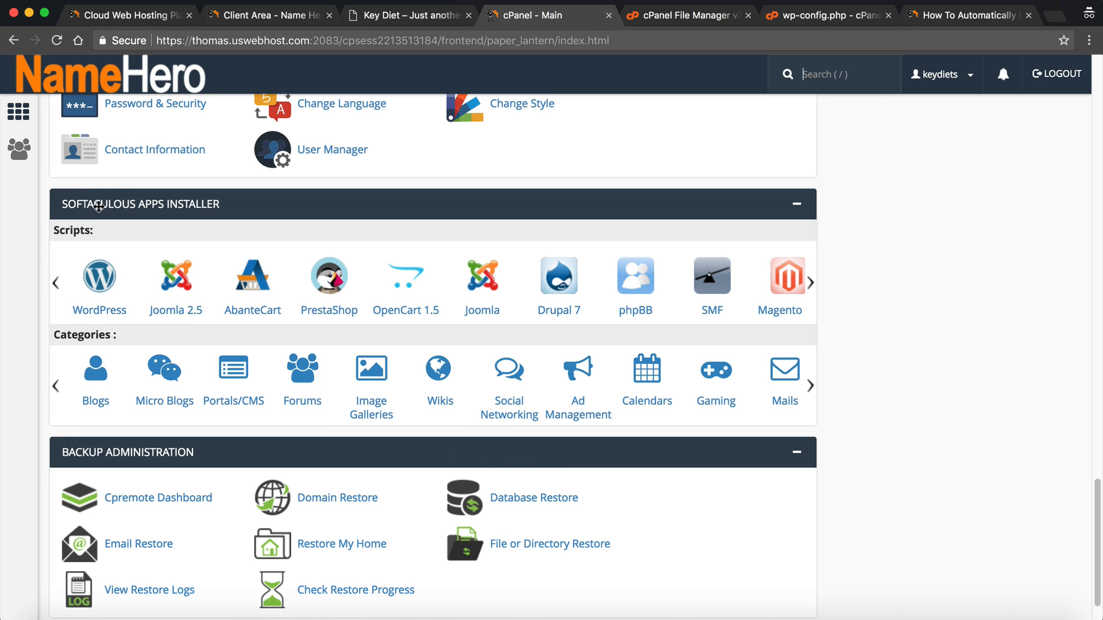
click(97, 303)
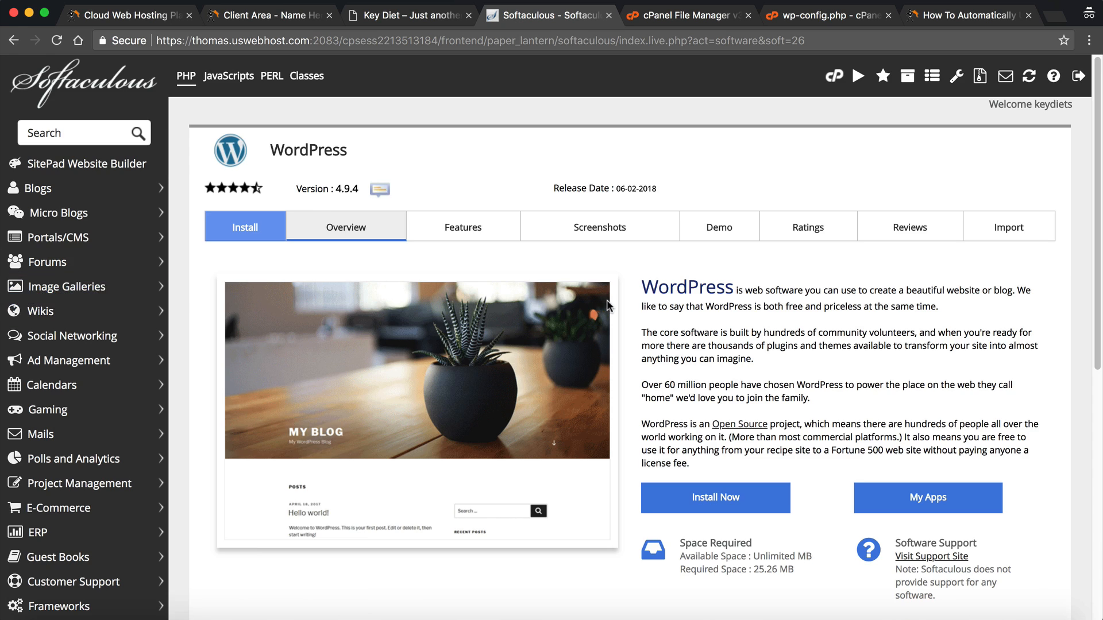
scroll(605, 298, down, 10)
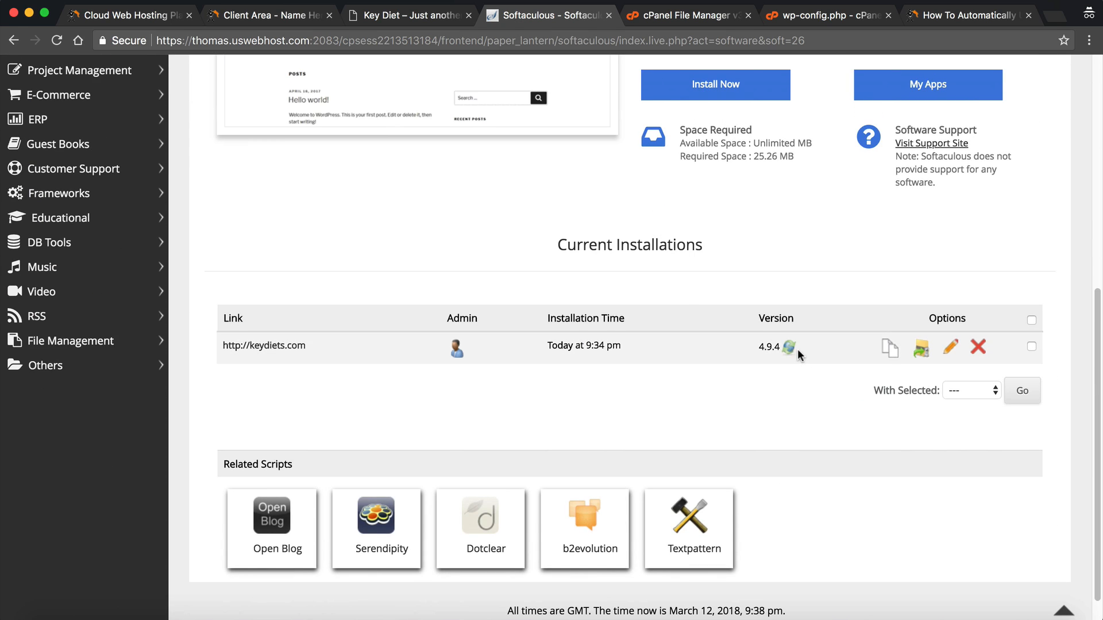
mouse_move(789, 355)
click(950, 346)
scroll(564, 425, down, 1)
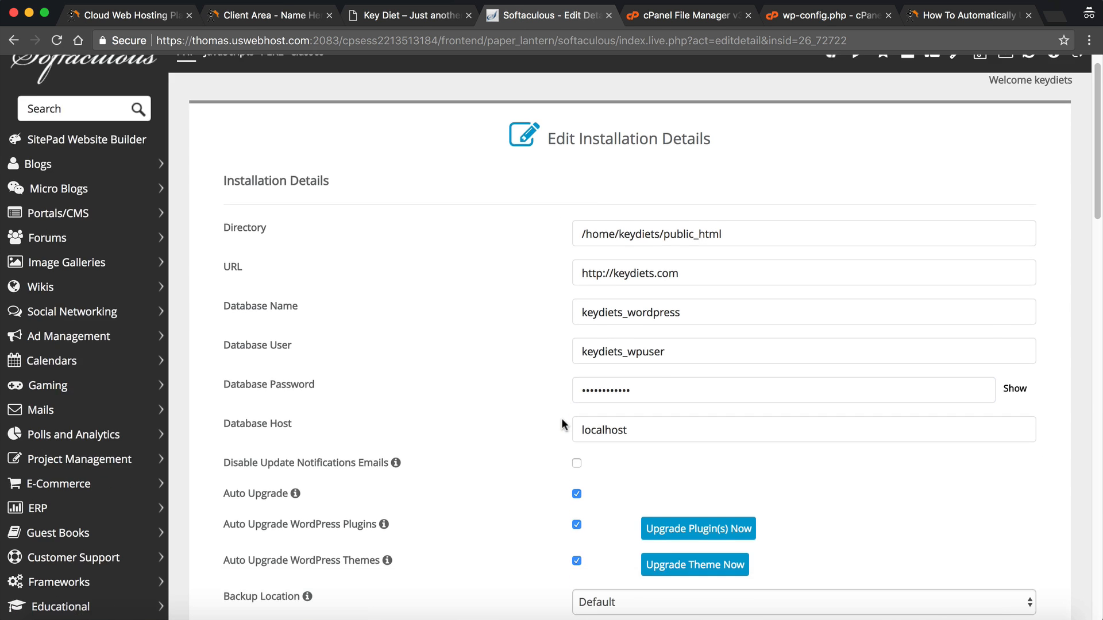
scroll(564, 425, down, 2)
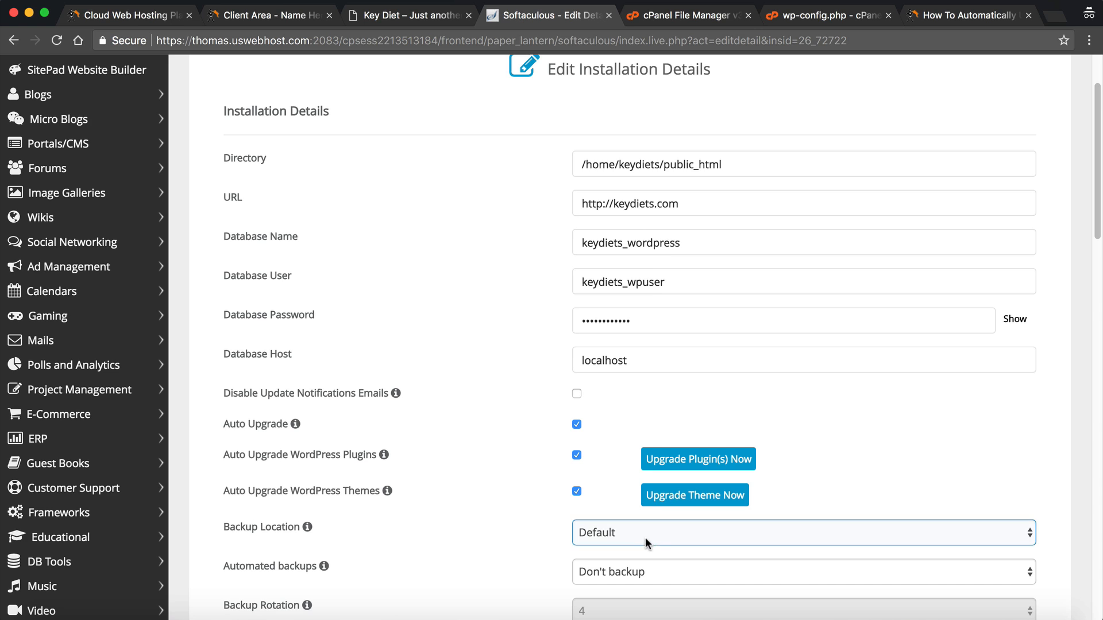
click(532, 341)
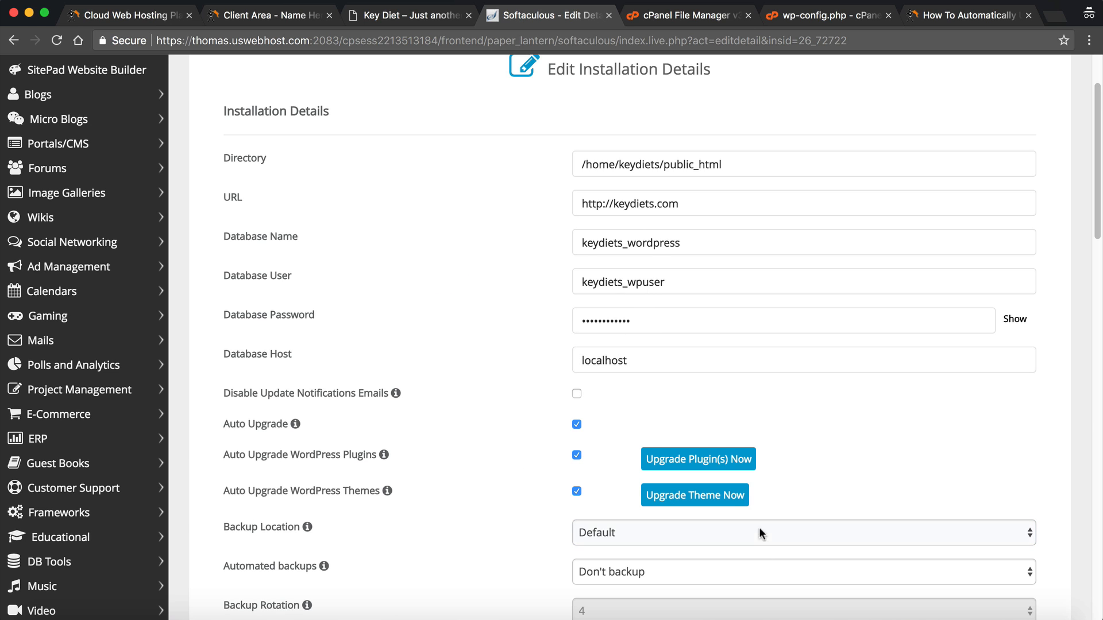
click(744, 495)
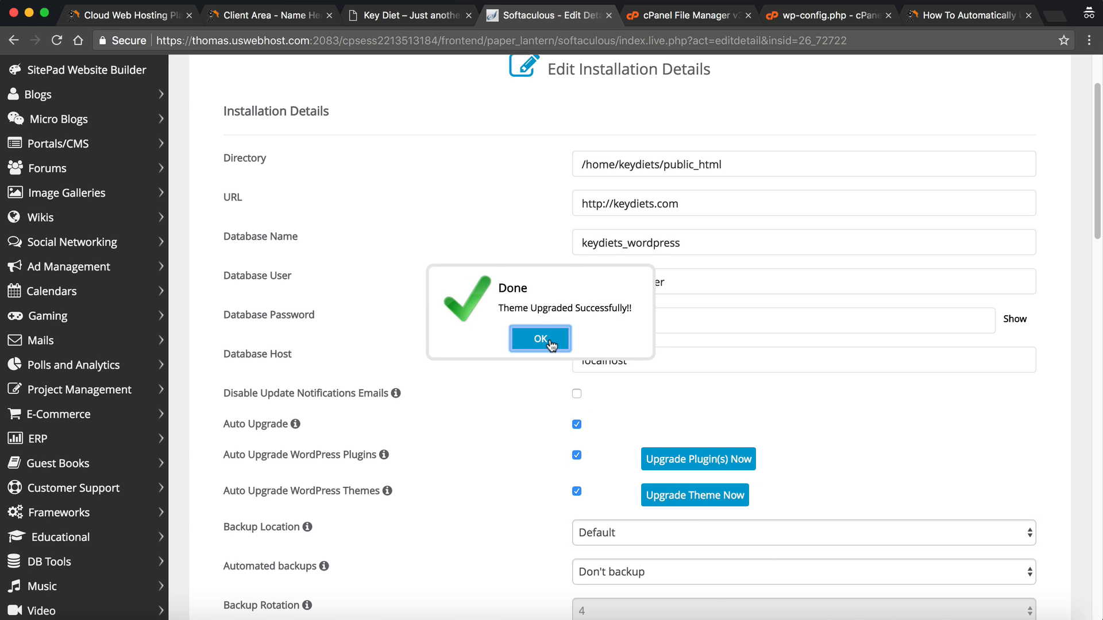
click(550, 342)
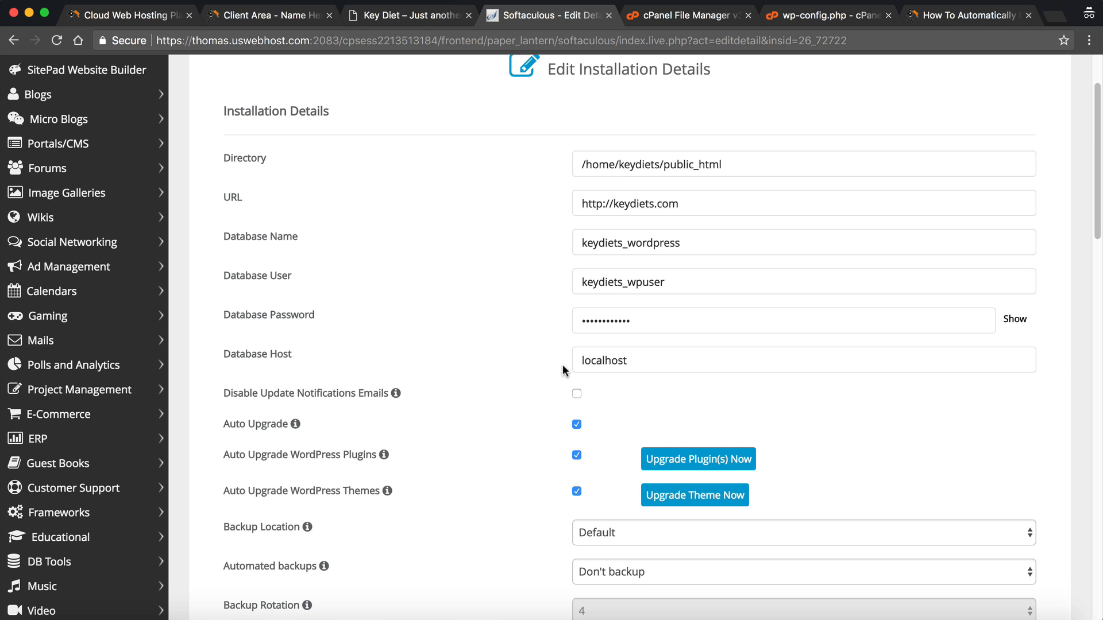
- Review the remaining installation settings and return to the WordPress overview without saving changes
scroll(654, 326, down, 5)
scroll(655, 327, up, 6)
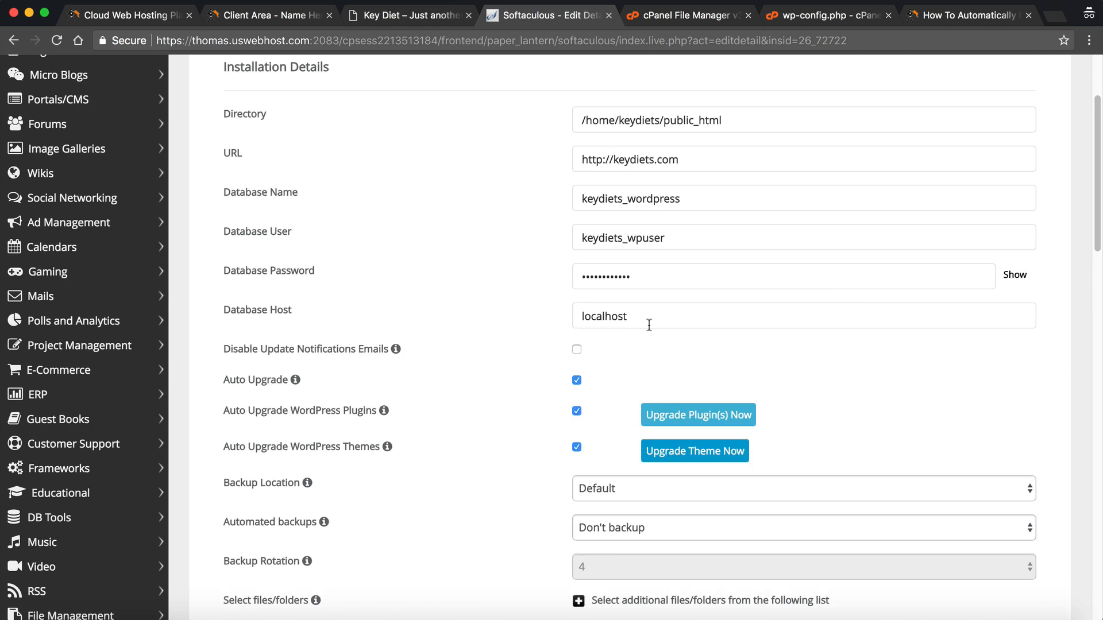
click(14, 40)
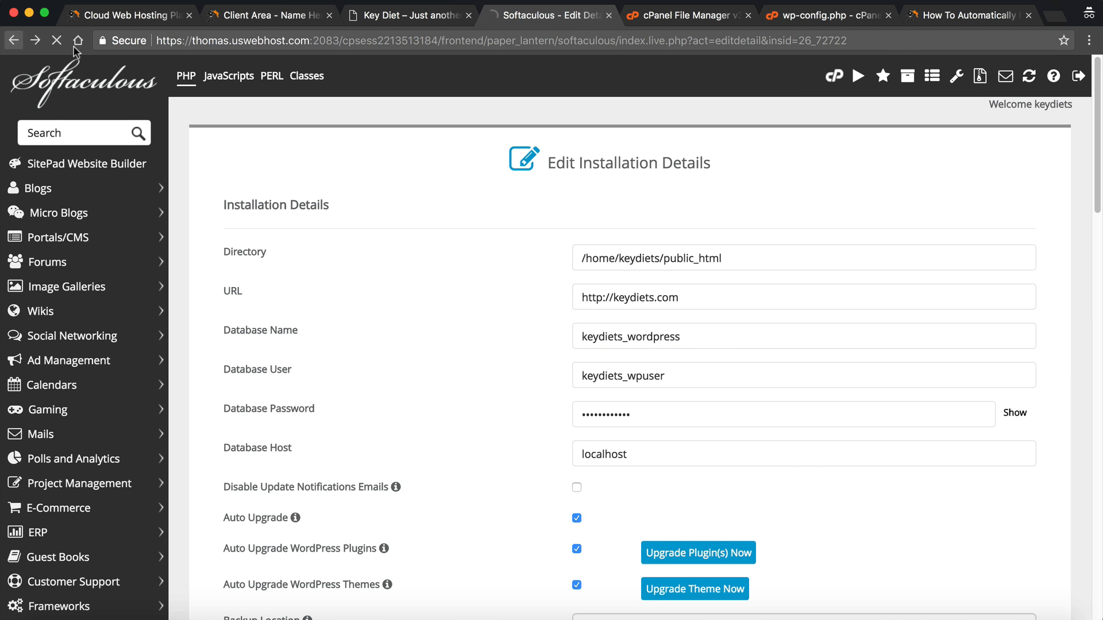
scroll(523, 190, up, 4)
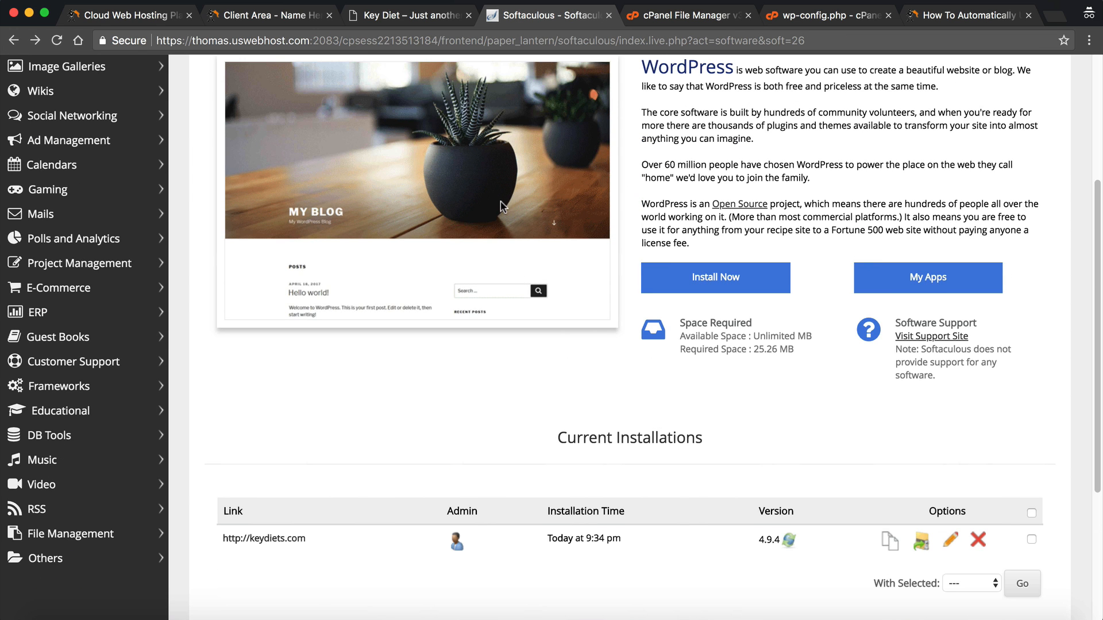
scroll(498, 208, up, 4)
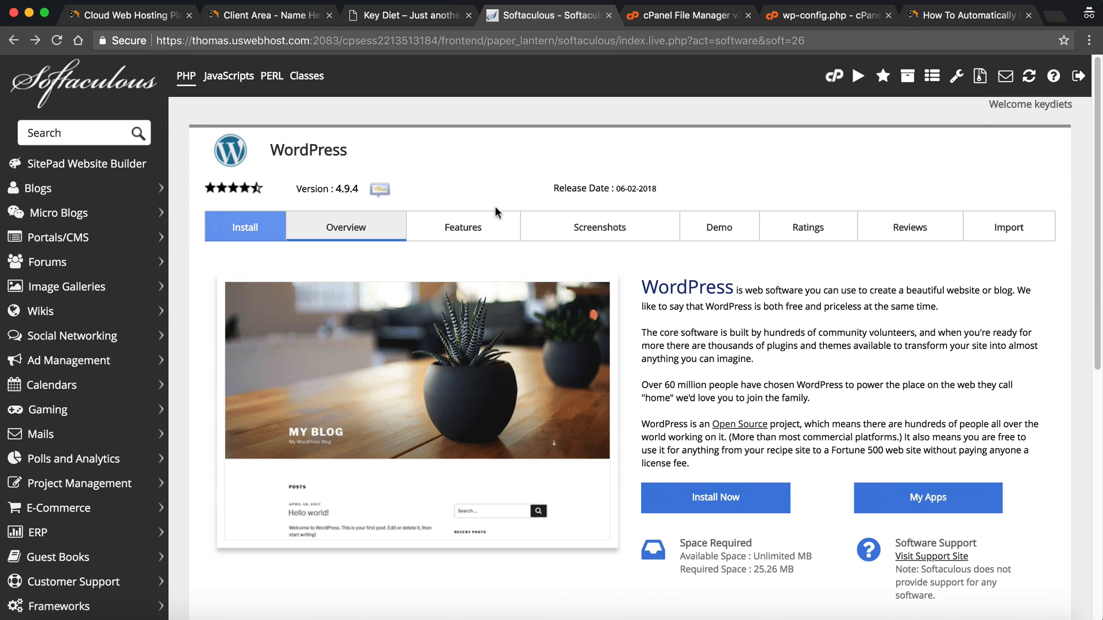